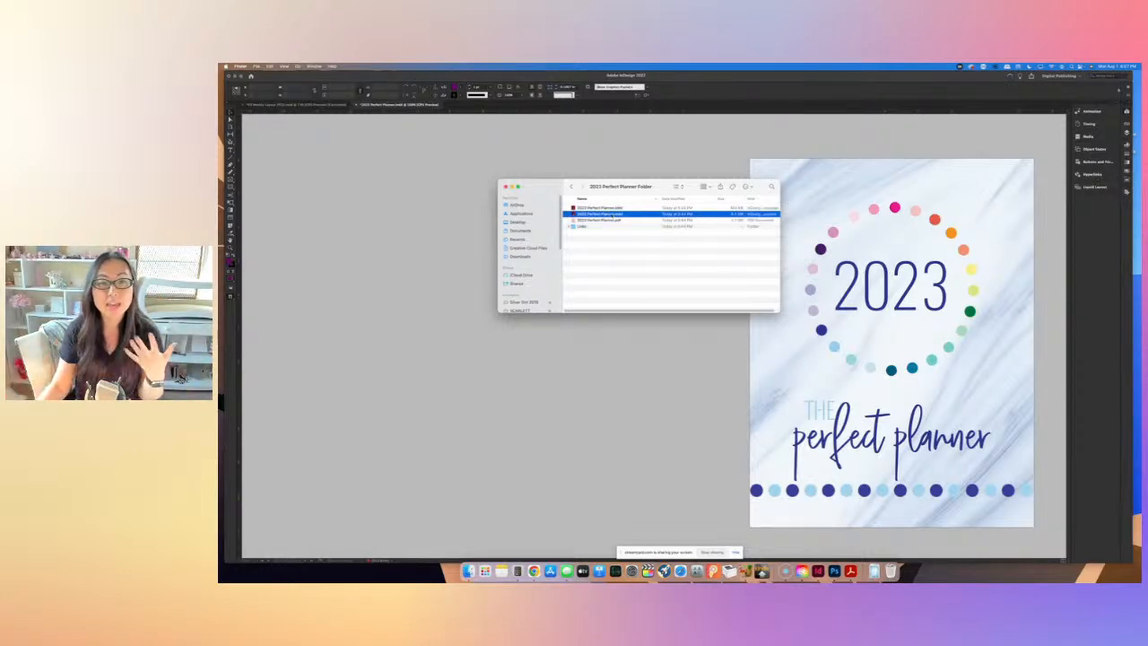
- Examine the files in the 2023 Perfect Planner Folder and its Links subfolder, and return to the Perfect Planner 2023 folder
{"action": "left_click", "coordinate": [611, 208]}
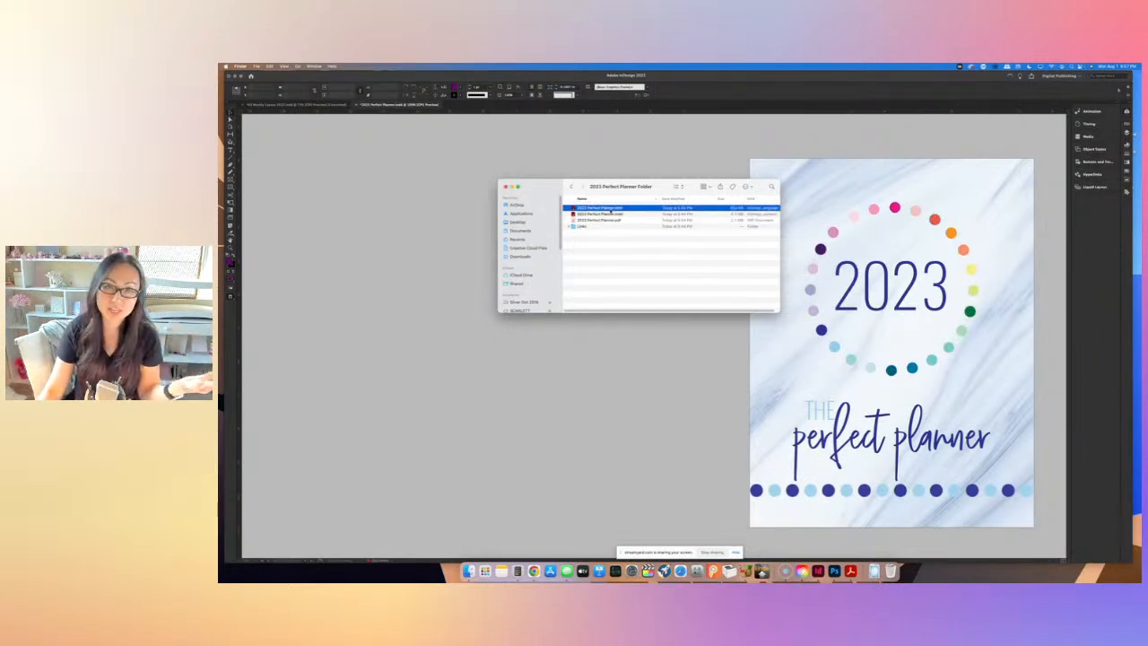
{"action": "double_click", "coordinate": [598, 225]}
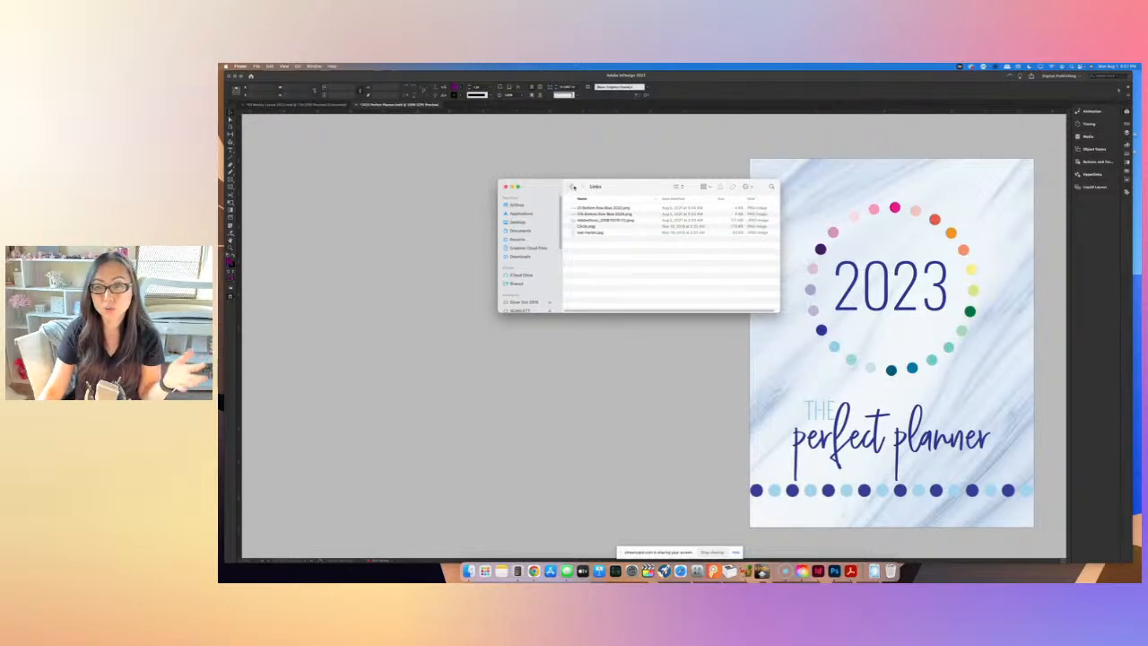
{"action": "left_click", "coordinate": [572, 187]}
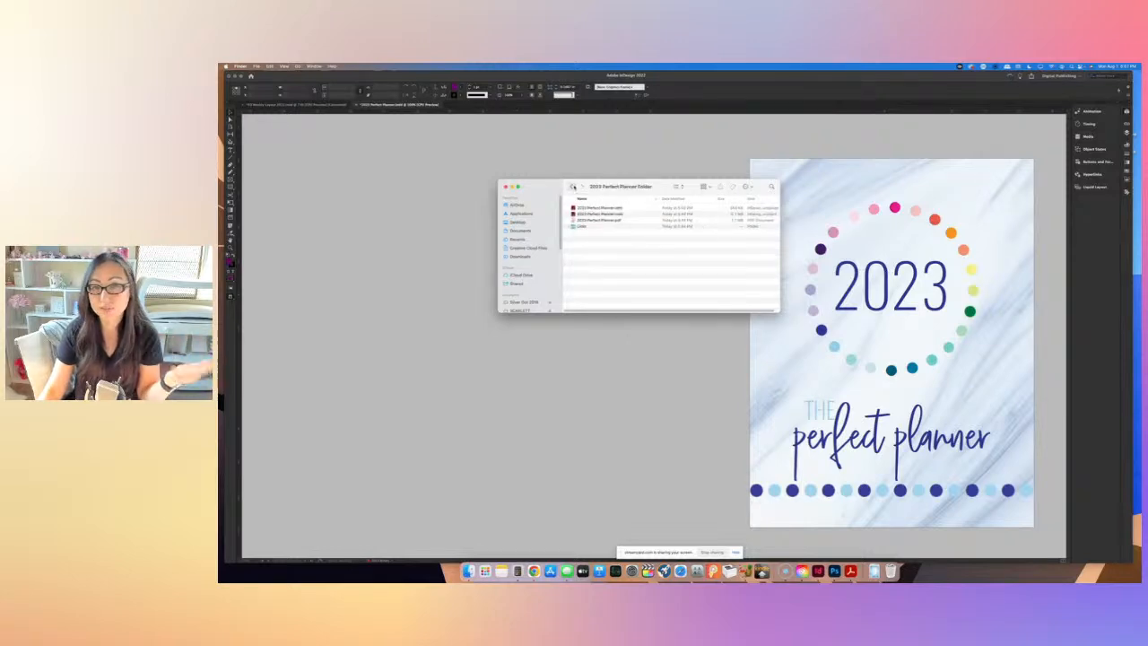
{"action": "left_click", "coordinate": [573, 187]}
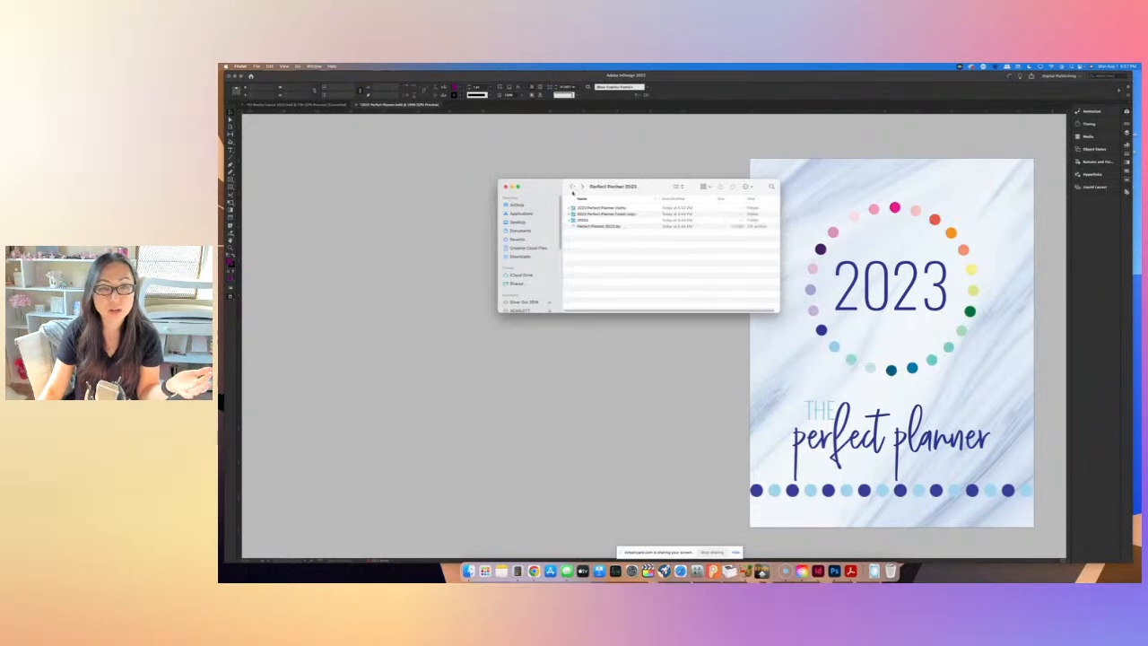
- Preview the Week of November 13, 2023 page from the JPEGs folder, close it and move the file window out of the way
{"action": "double_click", "coordinate": [588, 221]}
{"action": "double_click", "coordinate": [599, 246]}
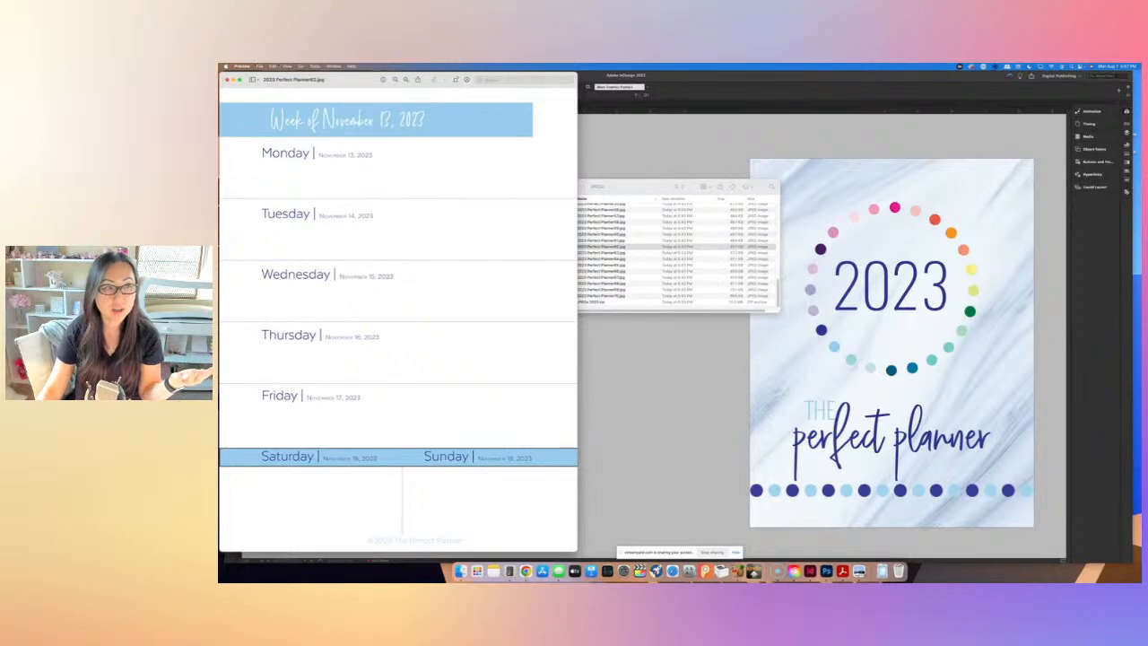
{"action": "key", "text": "super+w"}
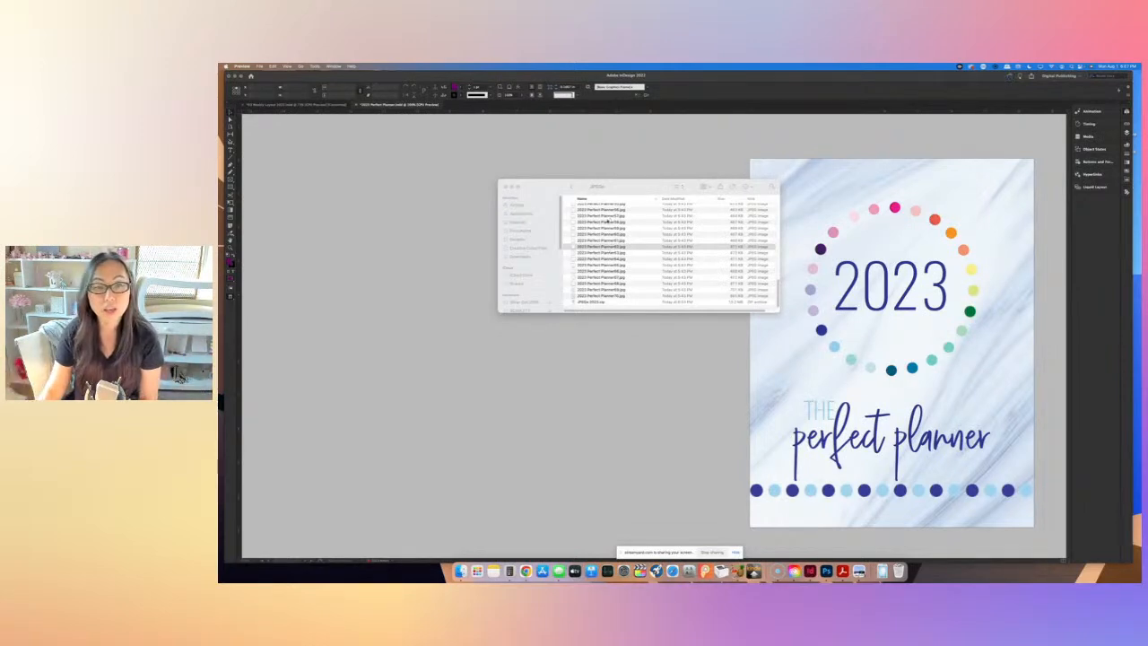
{"action": "left_click", "coordinate": [571, 187]}
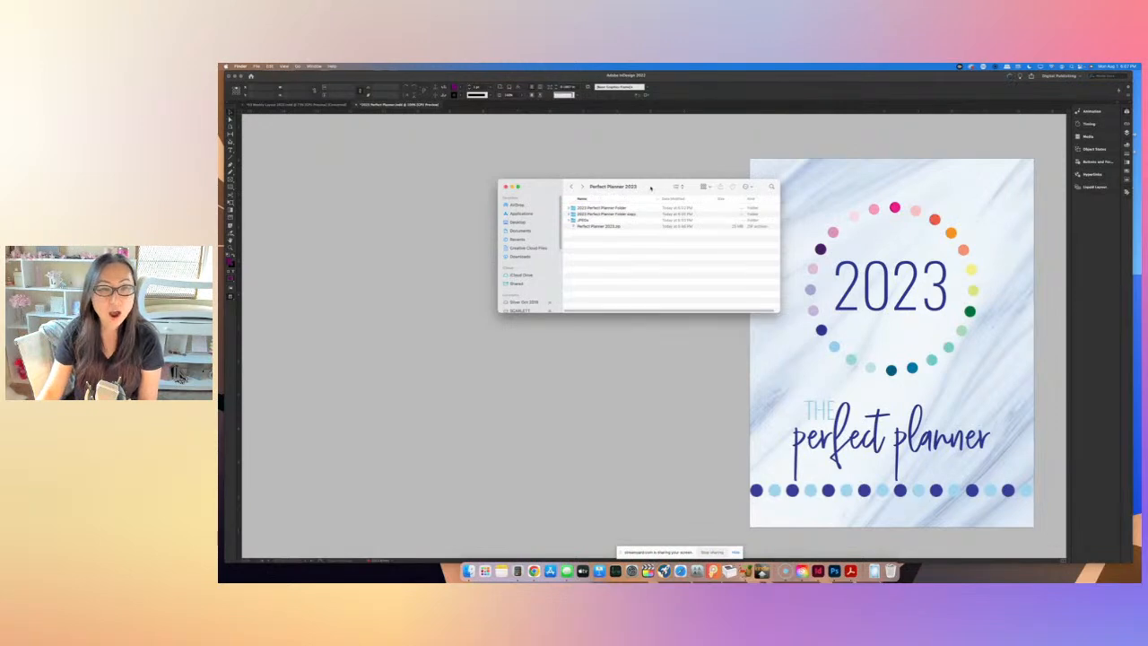
{"action": "left_click_drag", "start_coordinate": [651, 188], "coordinate": [218, 215]}
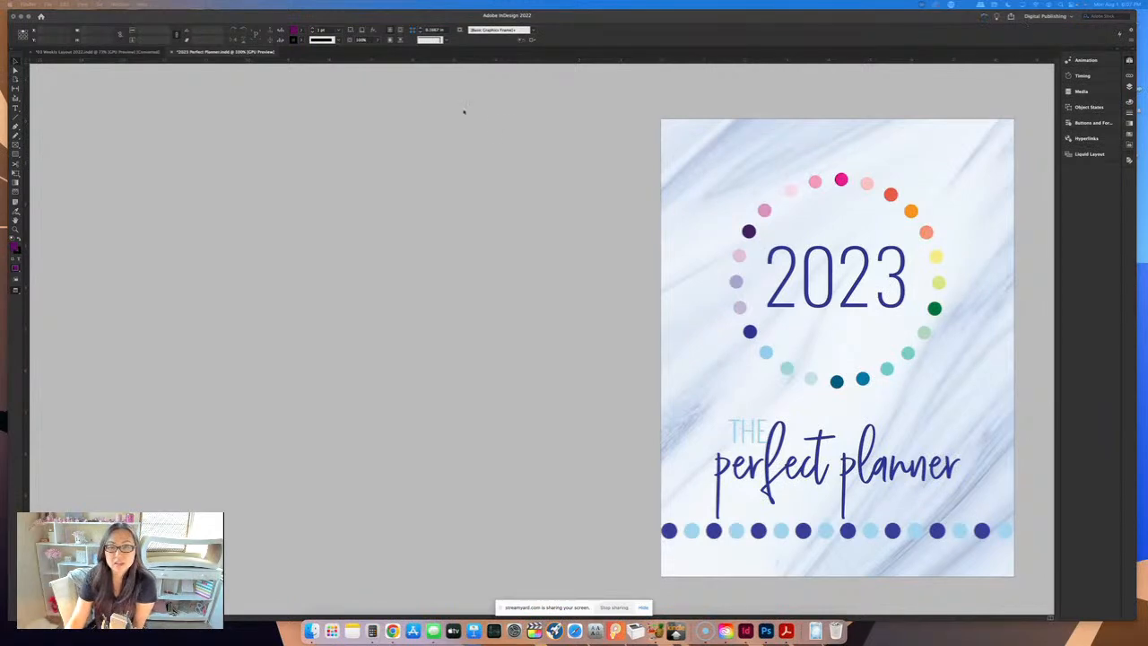
- Show the planner document's page thumbnails and go to the annual calendar spread on pages 2–3
{"action": "key", "text": "super+F12"}
{"action": "scroll", "coordinate": [1059, 520], "scroll_direction": "down", "scroll_amount": 5}
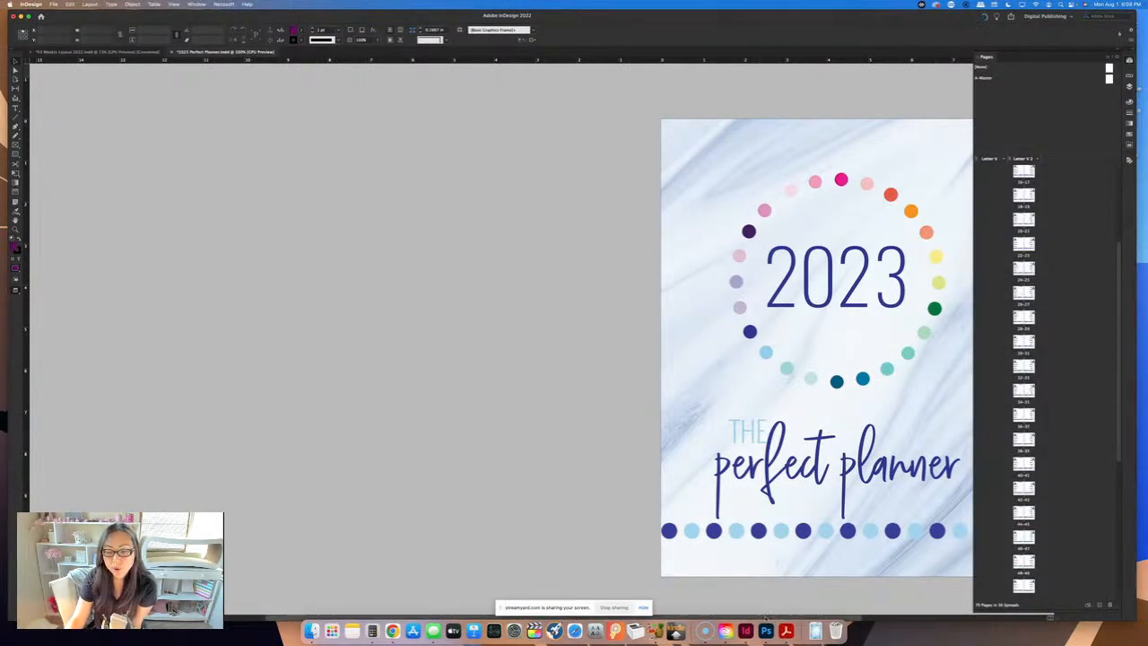
{"action": "scroll", "coordinate": [592, 341], "scroll_direction": "right", "scroll_amount": 5}
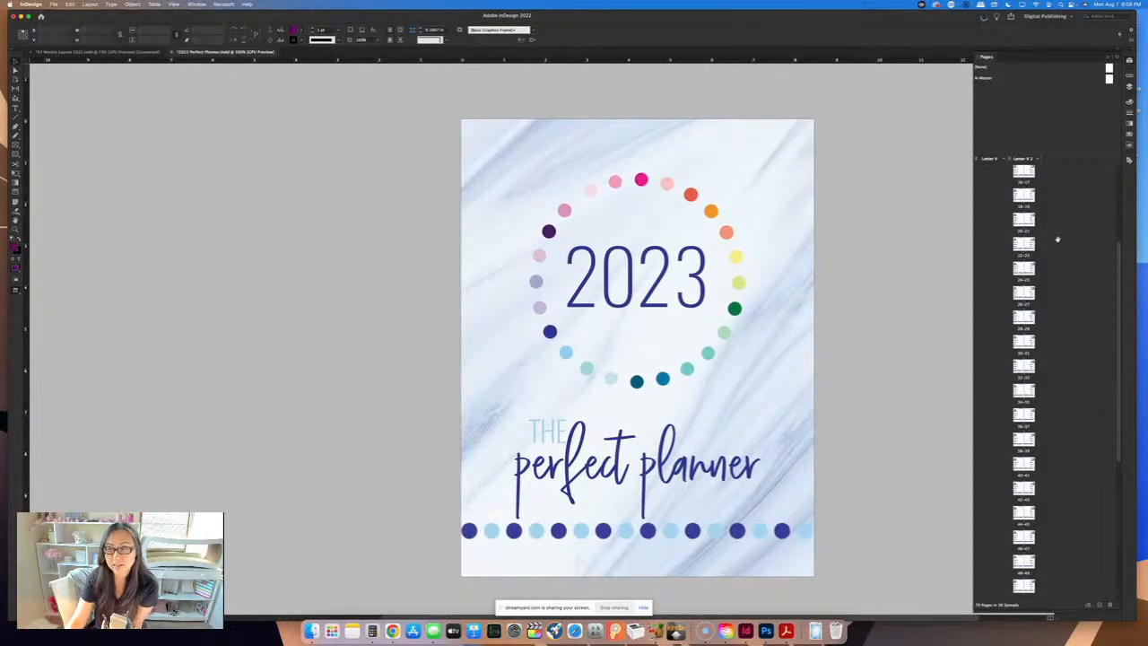
{"action": "scroll", "coordinate": [1057, 238], "scroll_direction": "up", "scroll_amount": 5}
{"action": "double_click", "coordinate": [990, 199]}
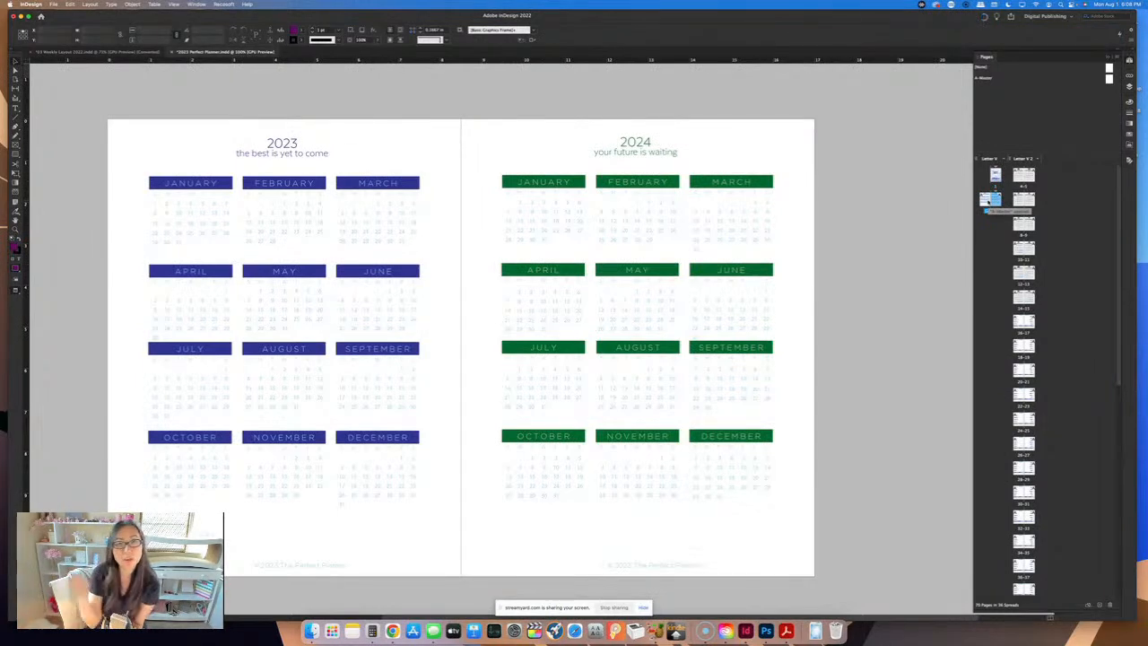
- Examine the 2023 monthly calendar spreads from January–February on pages 4–5 to November–December on pages 14–15
{"action": "double_click", "coordinate": [1018, 176]}
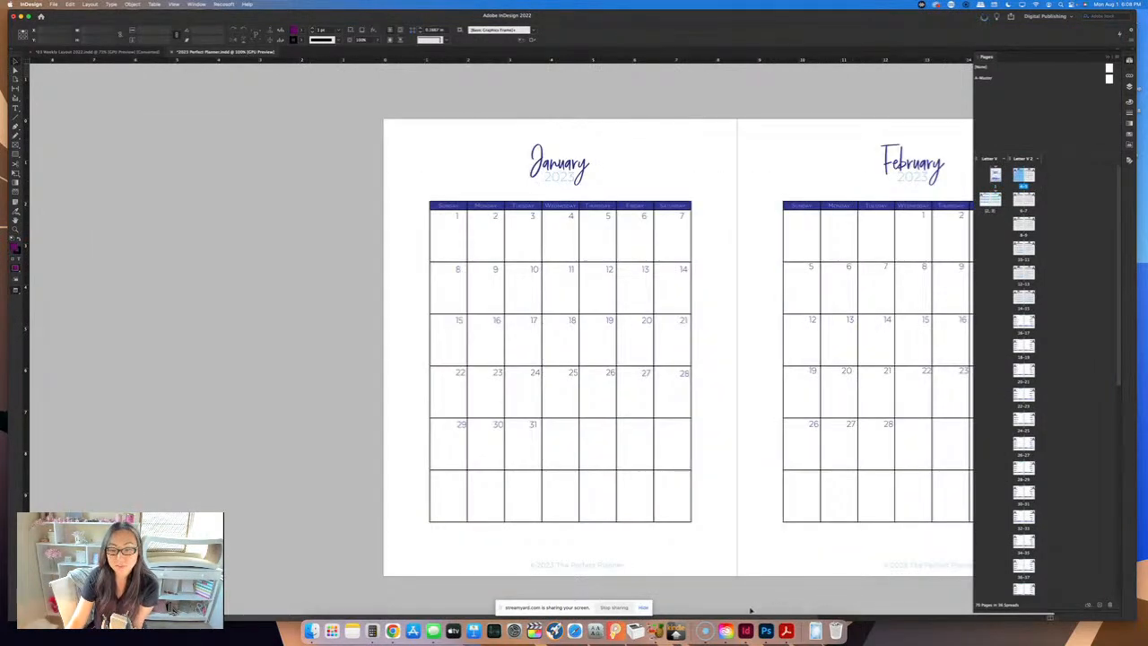
{"action": "scroll", "coordinate": [599, 341], "scroll_direction": "right", "scroll_amount": 5}
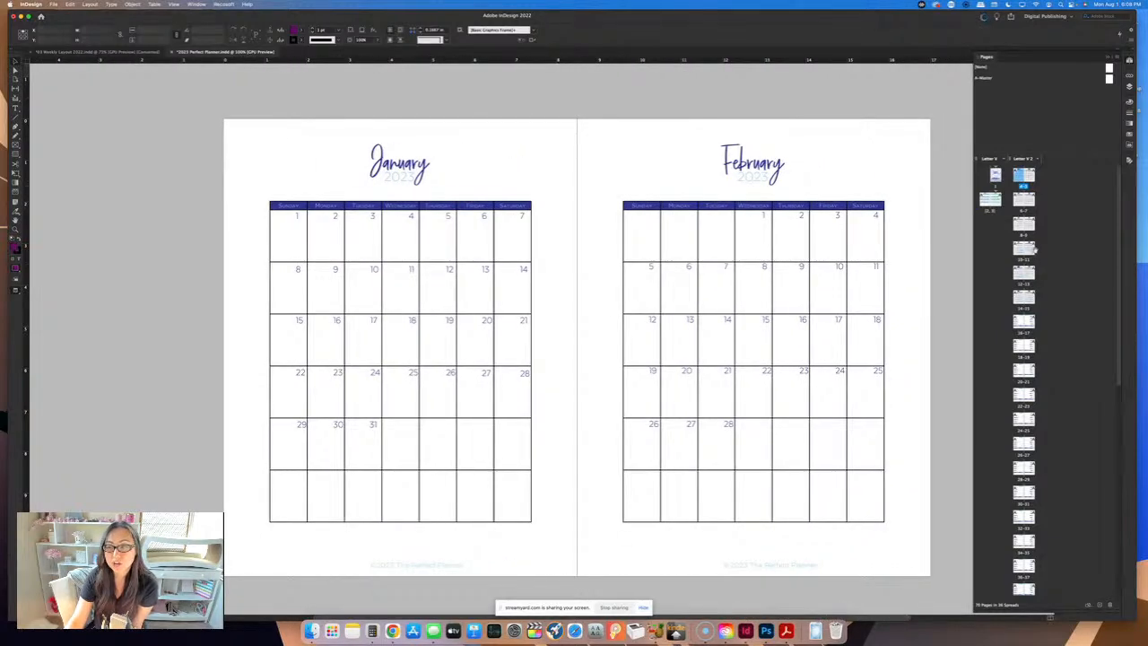
{"action": "double_click", "coordinate": [1023, 203]}
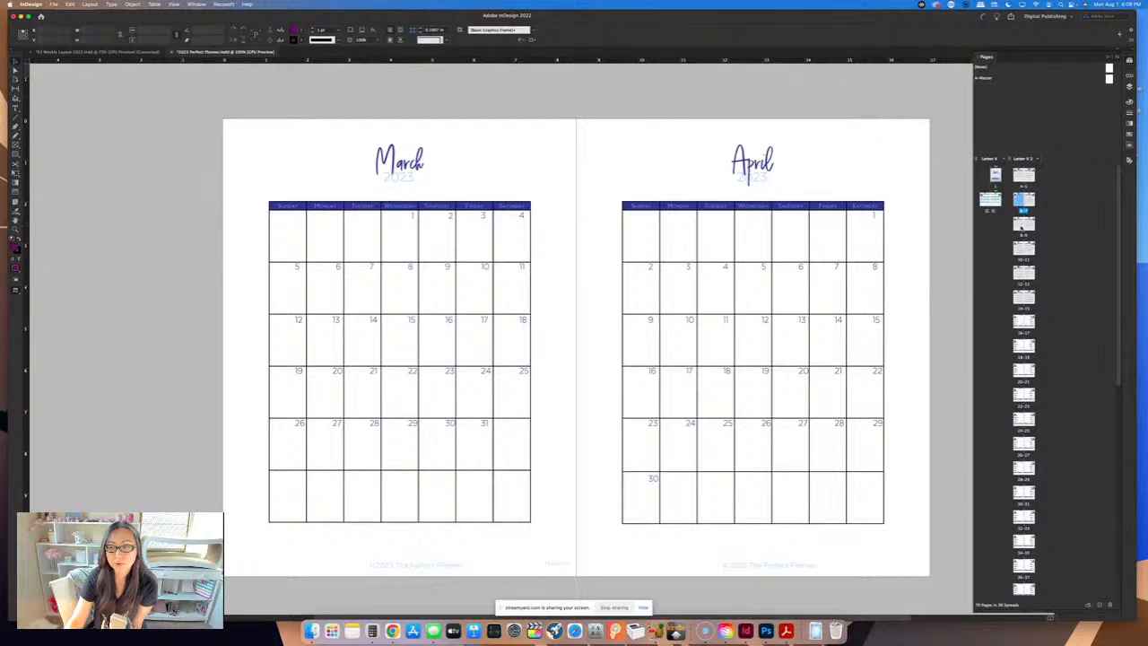
{"action": "double_click", "coordinate": [1023, 226]}
{"action": "double_click", "coordinate": [1022, 251]}
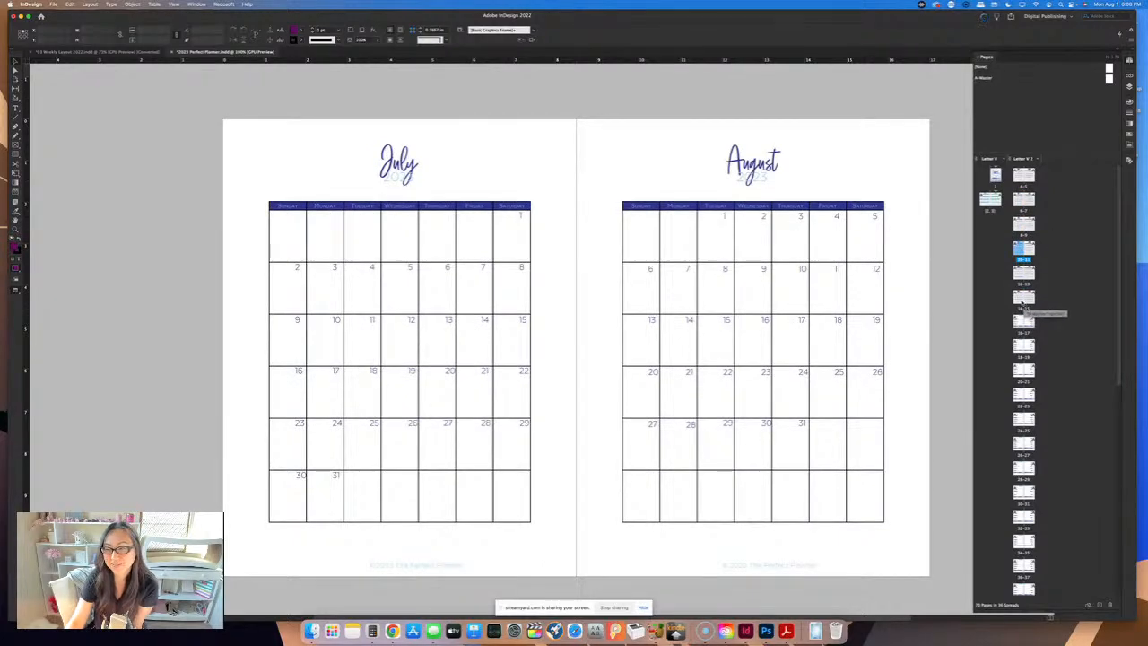
{"action": "double_click", "coordinate": [1024, 299]}
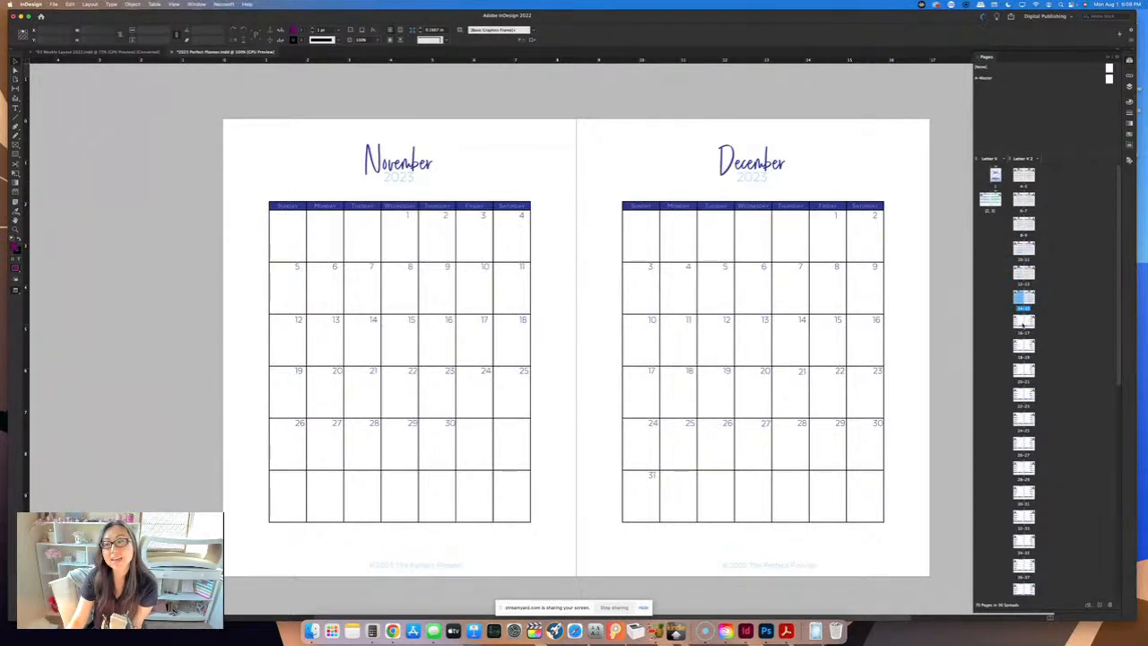
- Examine the weekly spreads on pages 16–17 and 18–19, and the A-Master page
{"action": "double_click", "coordinate": [1023, 321]}
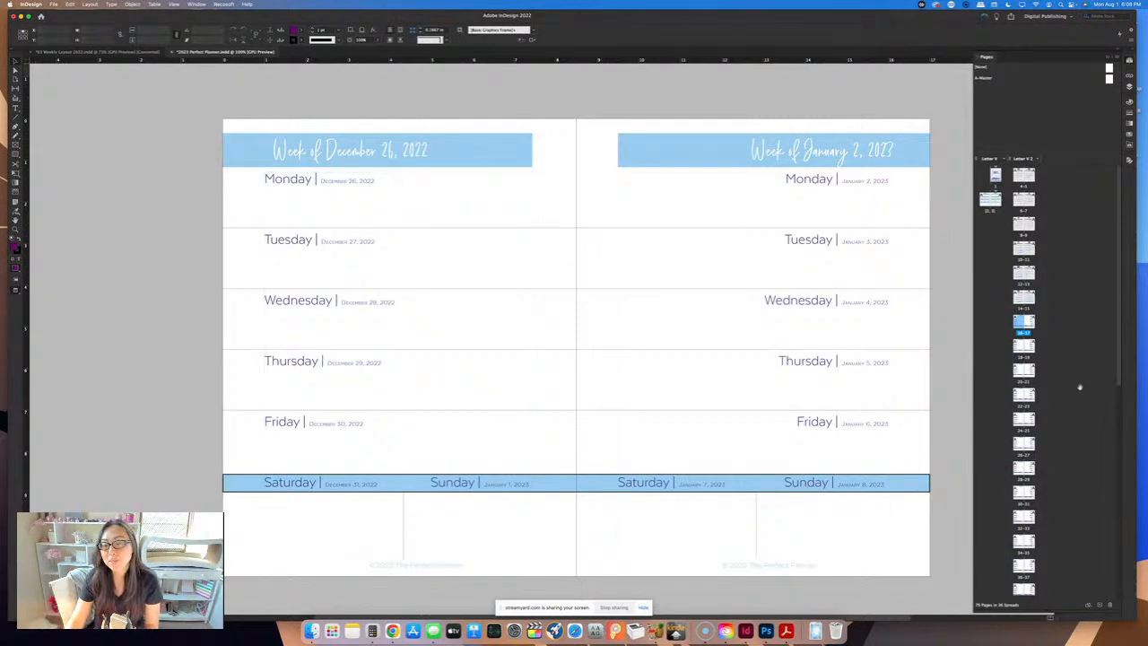
{"action": "double_click", "coordinate": [1022, 348]}
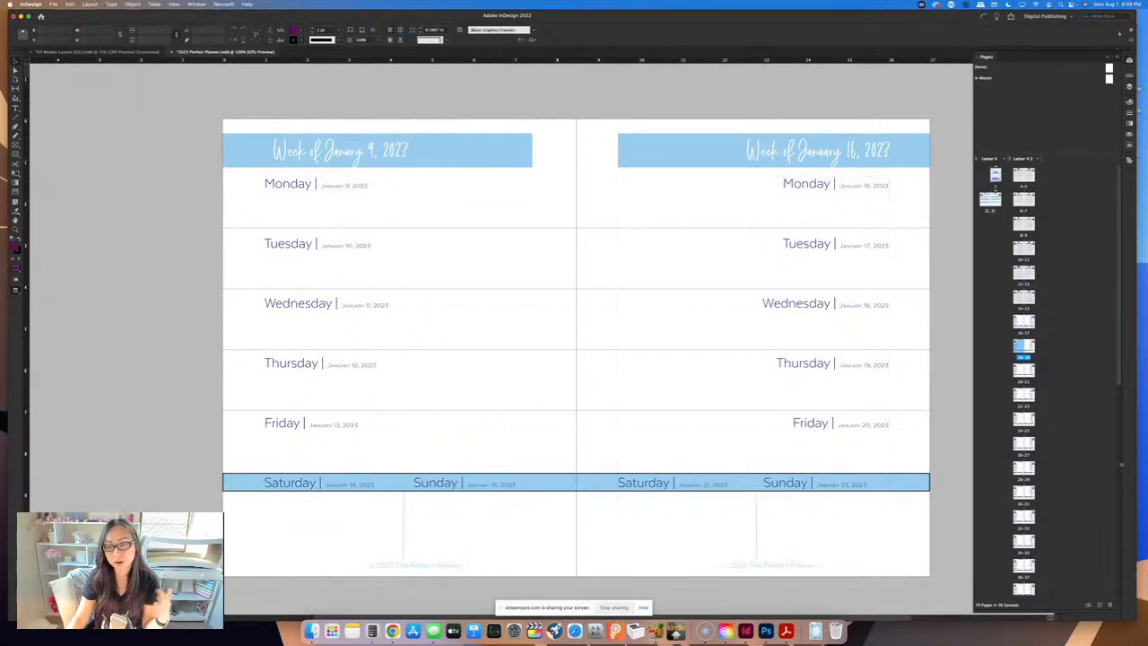
{"action": "double_click", "coordinate": [983, 79]}
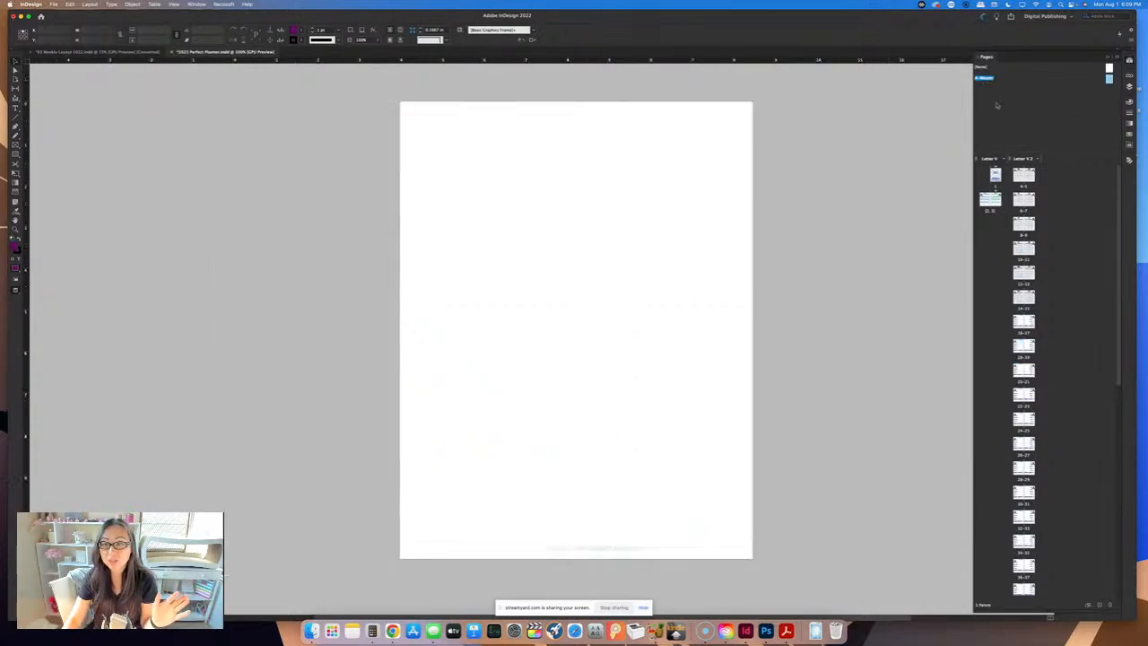
- View the May–June spread, go to the Week of February 20, 2023 on pages 24–25 and select its Monday heading
{"action": "double_click", "coordinate": [1016, 228]}
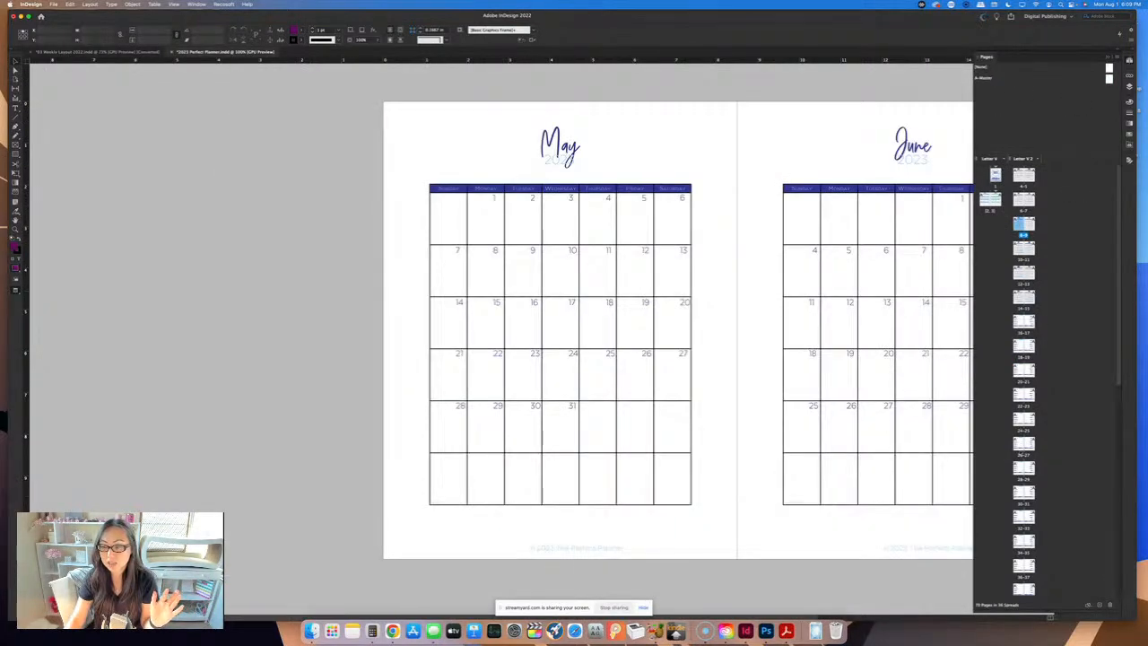
{"action": "left_click", "coordinate": [1017, 418]}
{"action": "double_click", "coordinate": [1017, 417]}
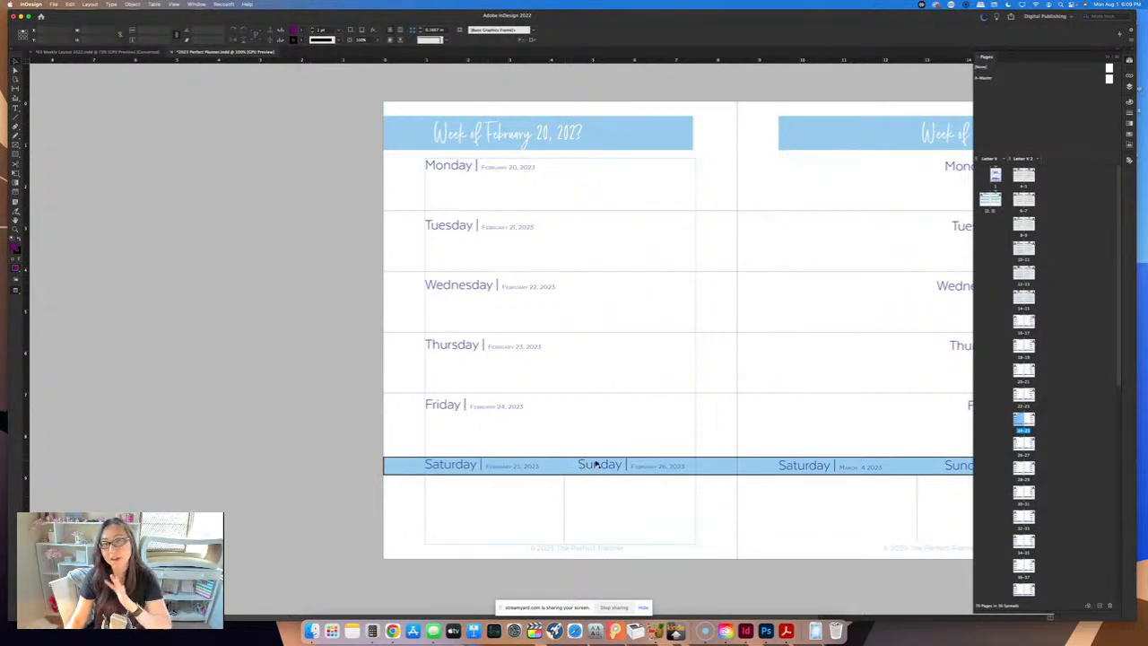
{"action": "double_click", "coordinate": [457, 167]}
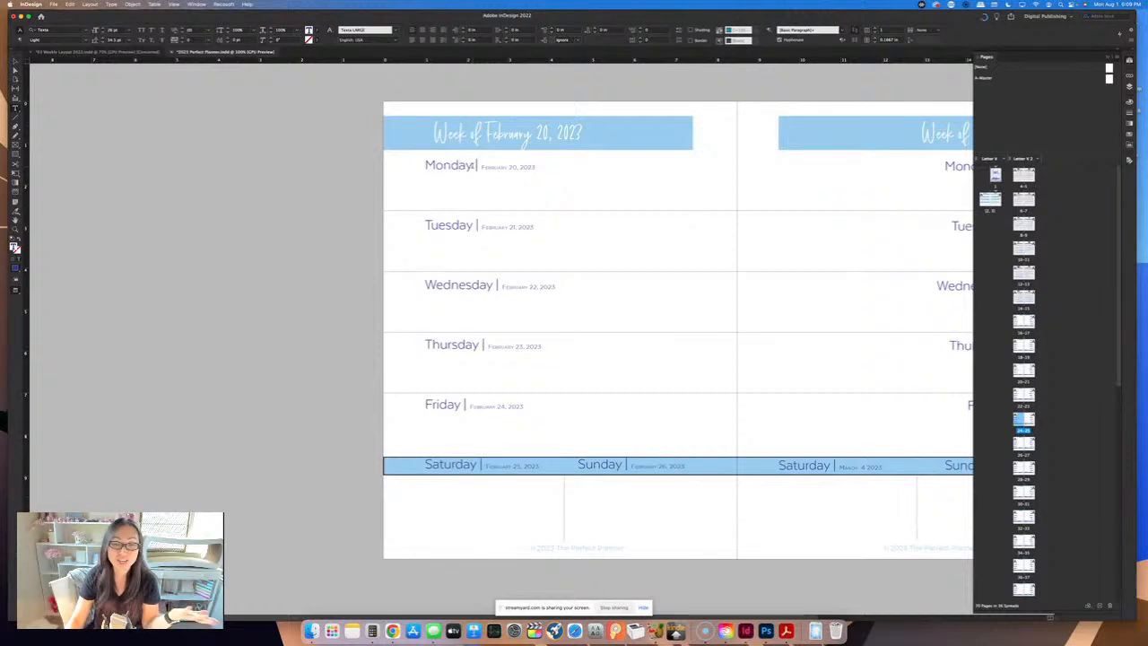
{"action": "double_click", "coordinate": [459, 165]}
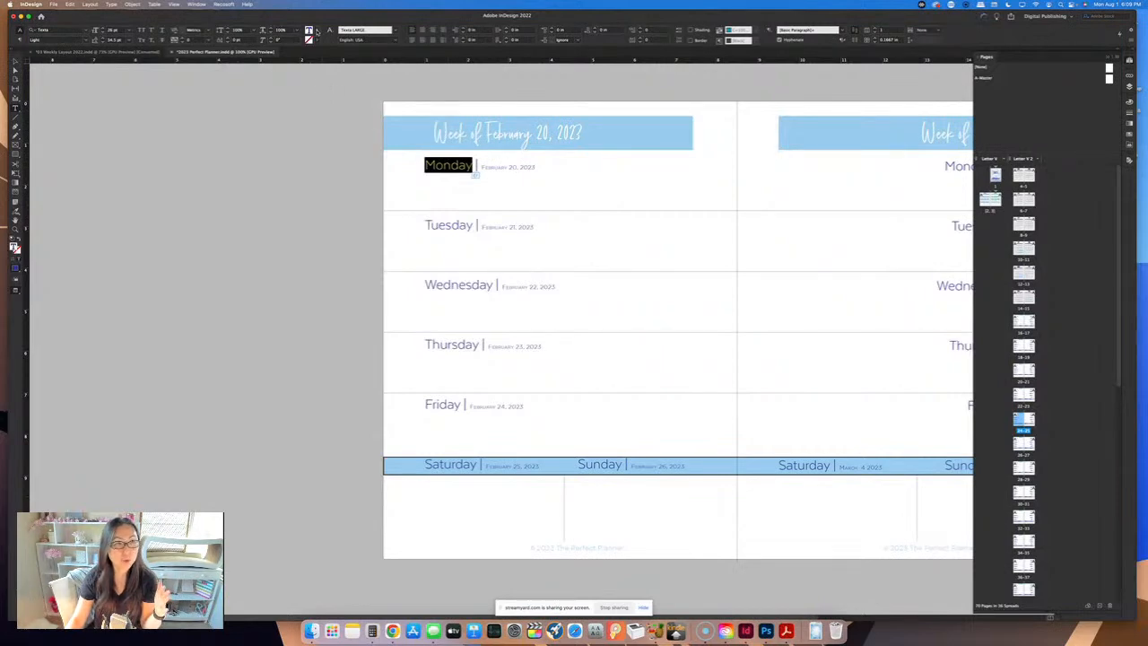
- Deselect the Monday heading and show the document's Character Styles
{"action": "left_click", "coordinate": [357, 225]}
{"action": "left_click", "coordinate": [173, 3]}
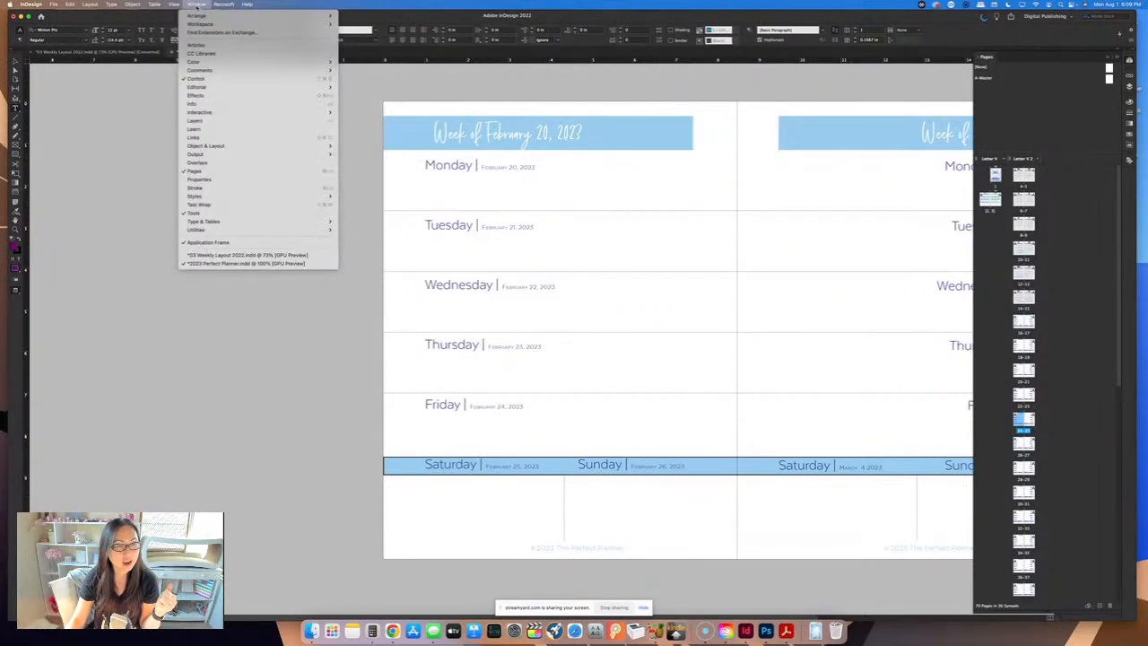
{"action": "mouse_move", "coordinate": [269, 196]}
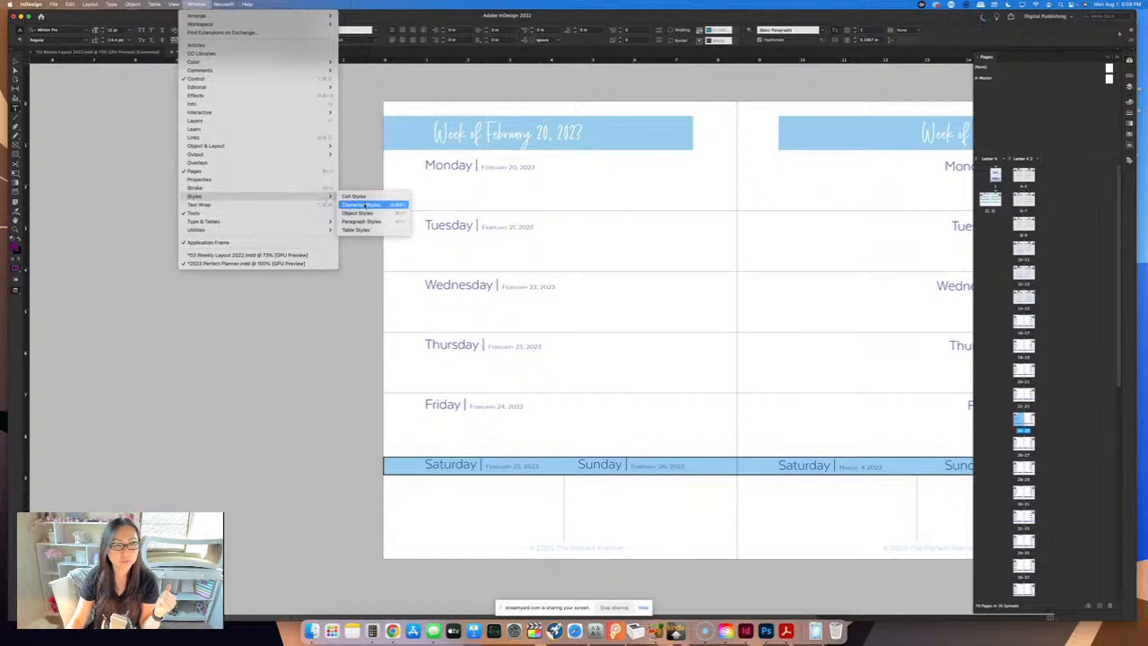
{"action": "left_click", "coordinate": [367, 203]}
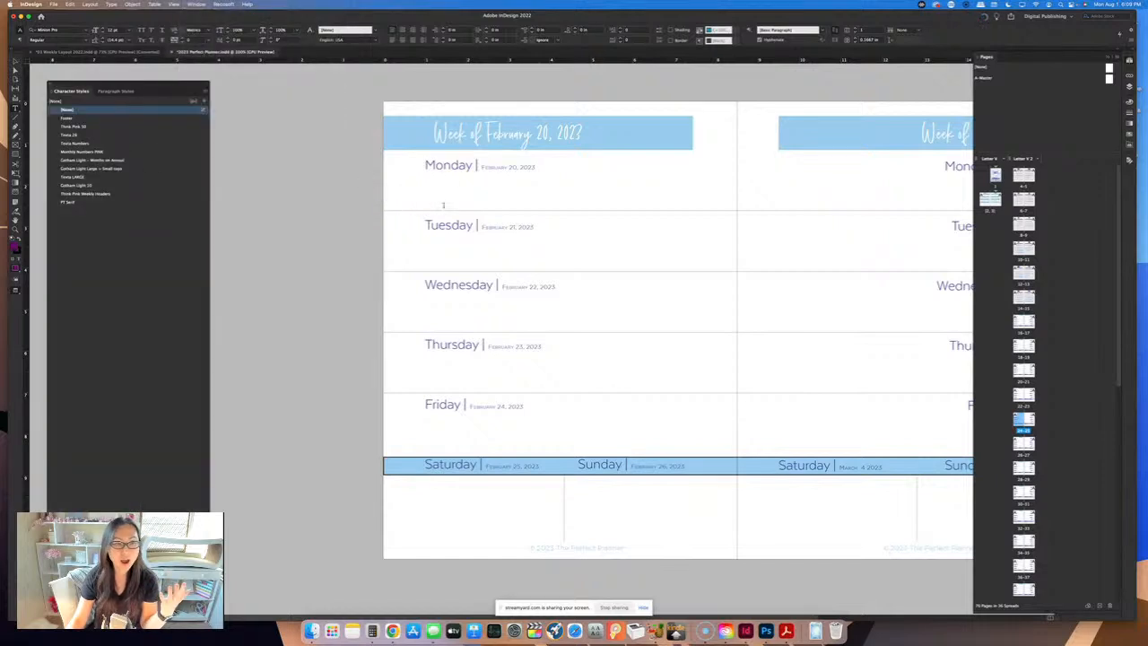
- Place the text cursor in the Monday heading, view the options of its Texta LARGE character style and close them without changes
{"action": "left_click", "coordinate": [420, 197]}
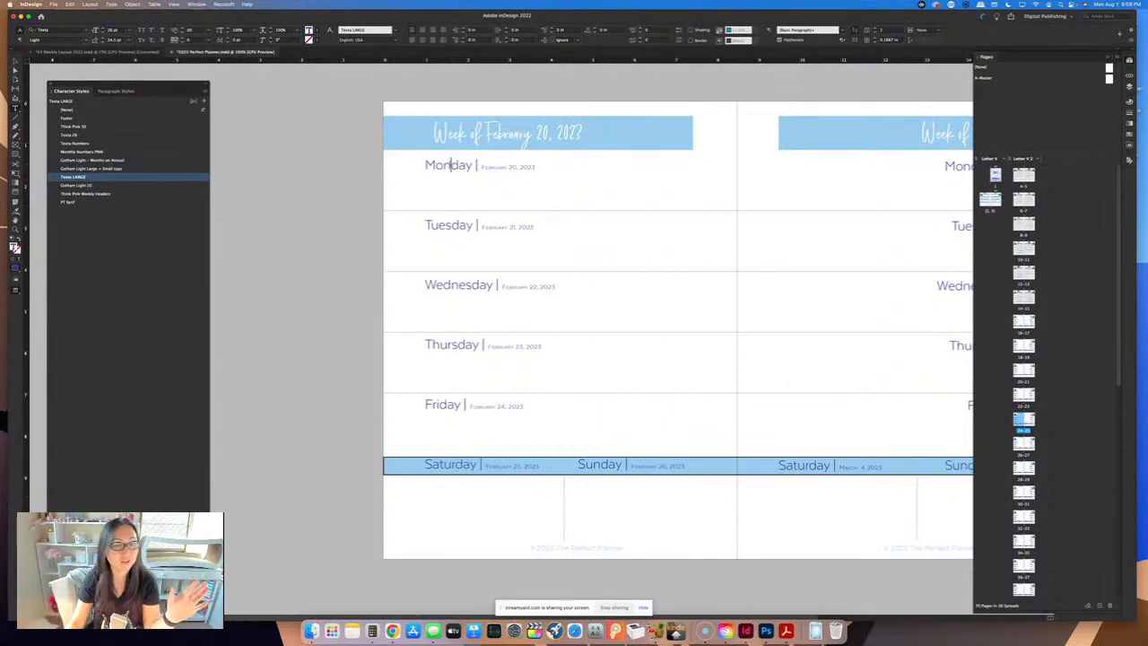
{"action": "double_click", "coordinate": [87, 179]}
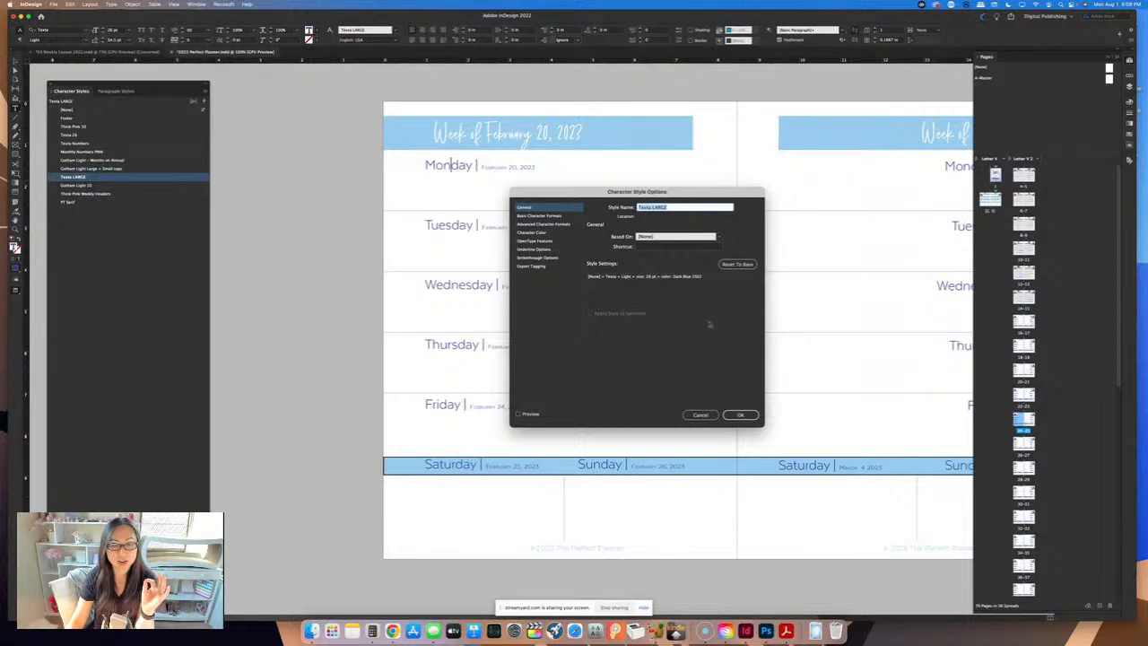
{"action": "left_click", "coordinate": [699, 414]}
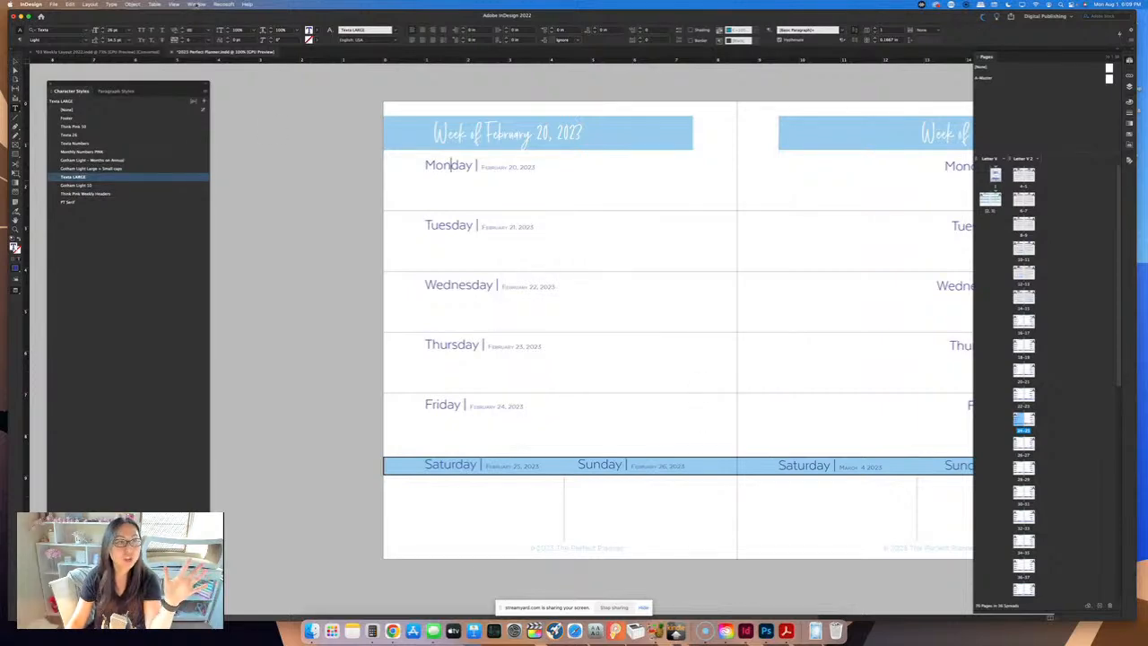
{"action": "left_click", "coordinate": [195, 5]}
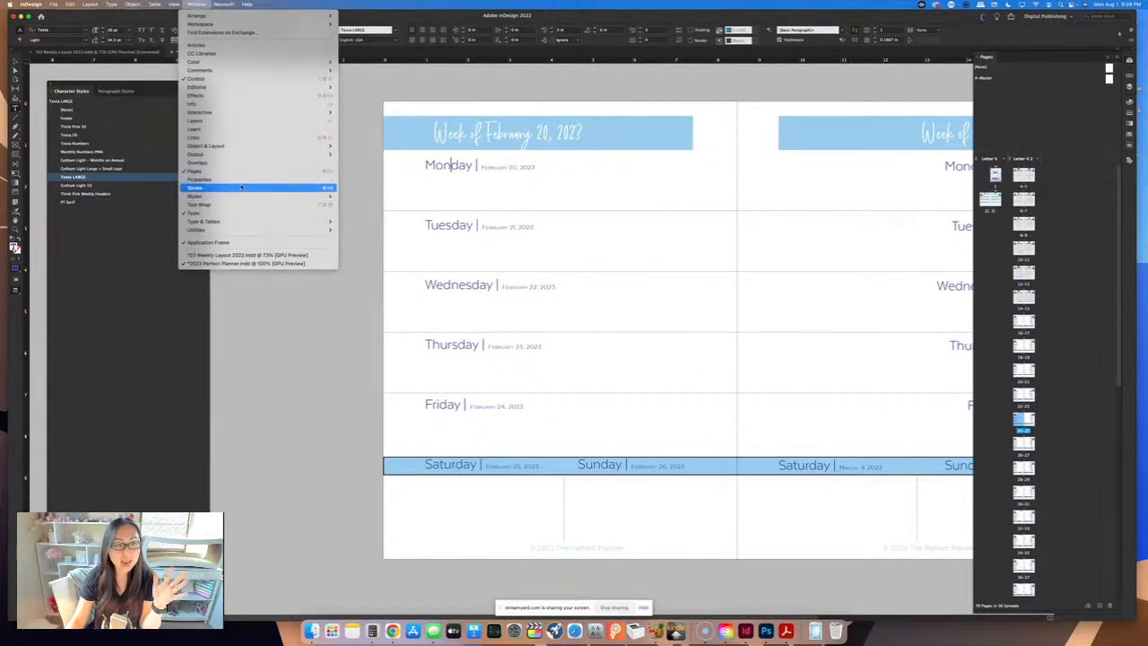
{"action": "mouse_move", "coordinate": [260, 195]}
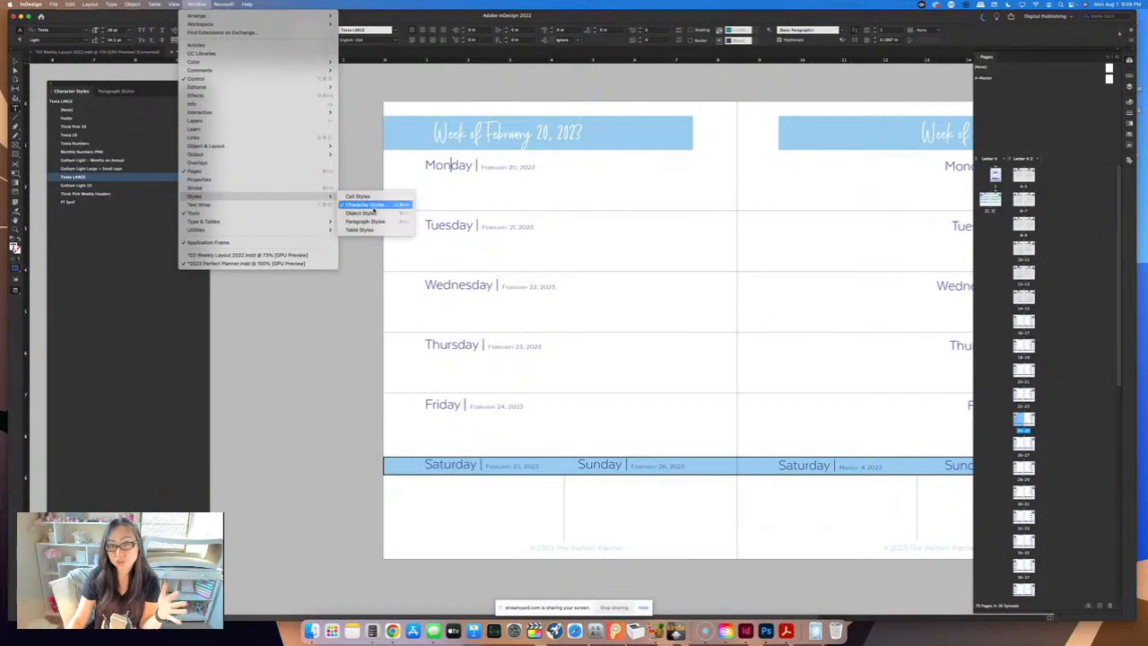
{"action": "left_click", "coordinate": [374, 205]}
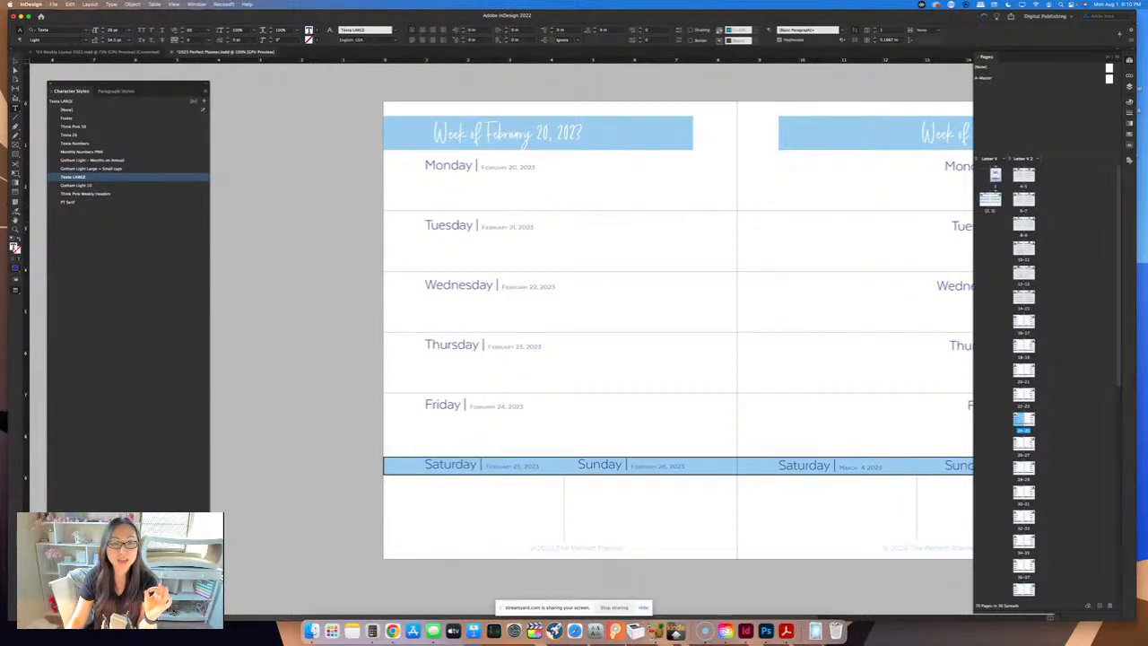
- Place the text cursor in the Tuesday heading and open the basic character formats of its Texta LARGE character style
{"action": "left_click", "coordinate": [459, 225]}
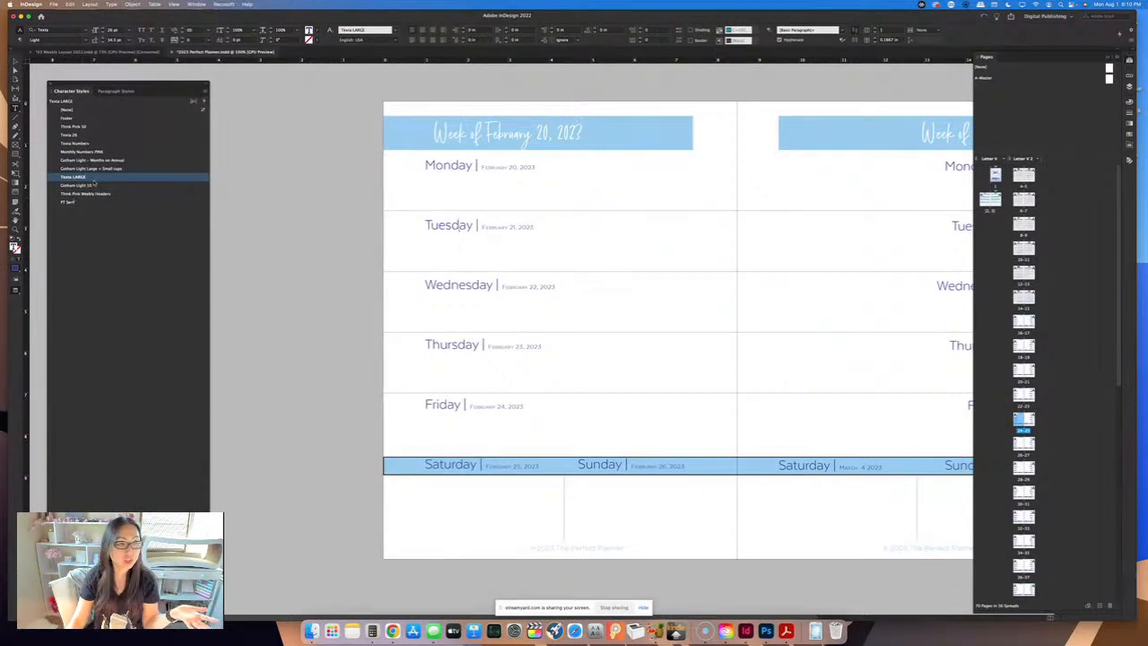
{"action": "double_click", "coordinate": [125, 177]}
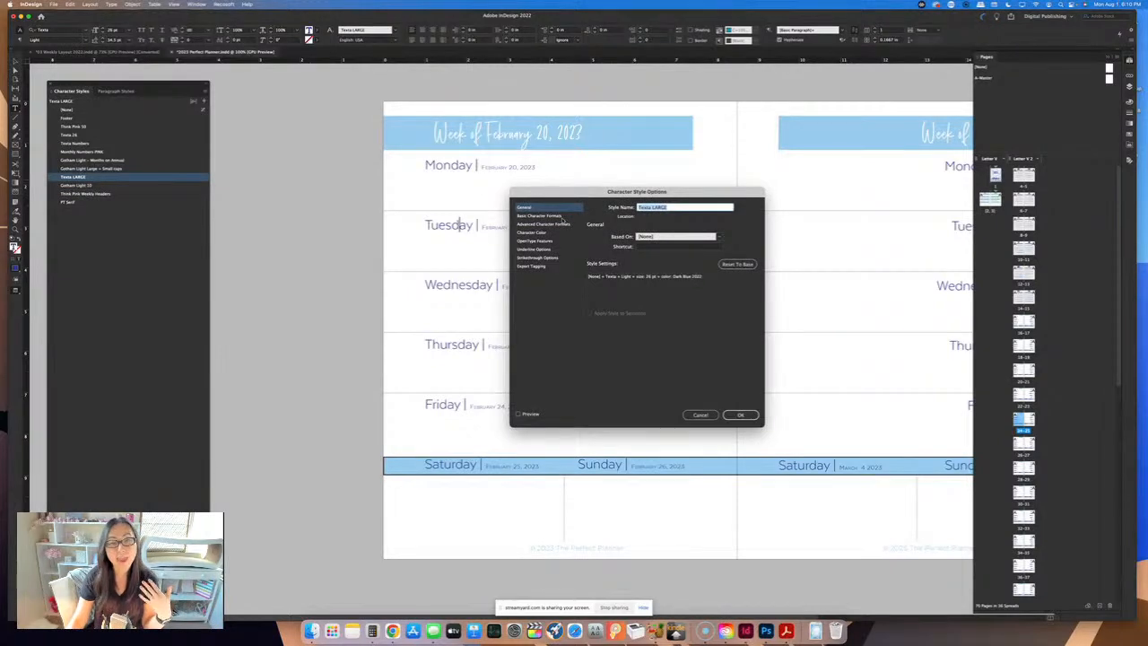
{"action": "left_click", "coordinate": [543, 216]}
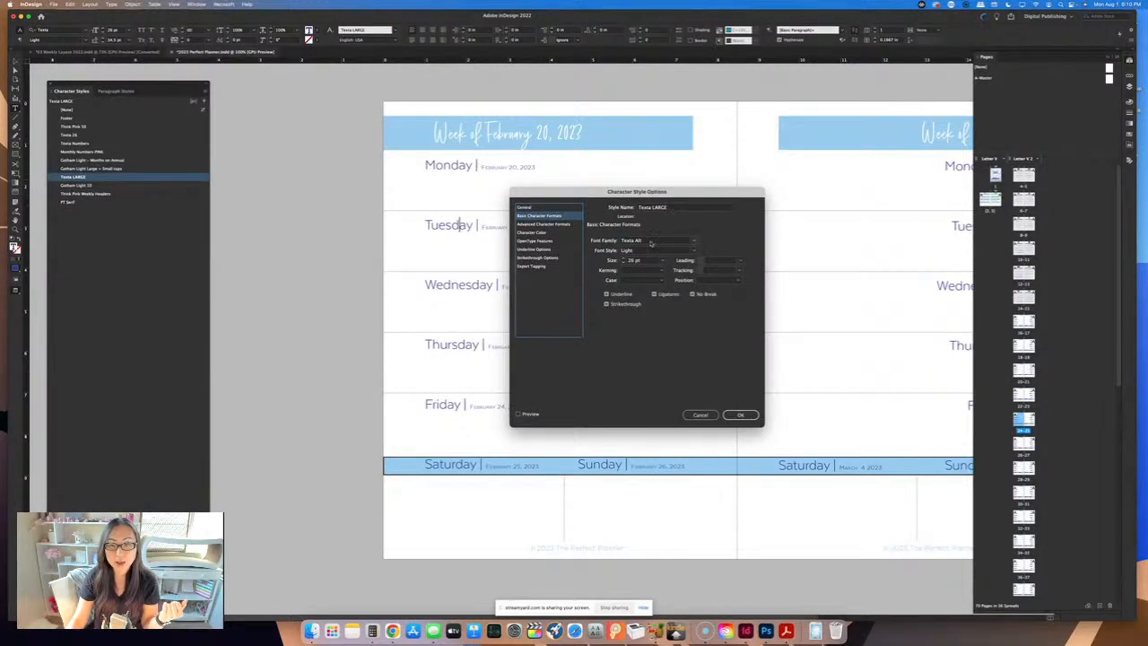
- Set the Texta LARGE style's font family to Moonstone and turn on the preview of the changes
{"action": "left_click", "coordinate": [652, 241]}
{"action": "left_click", "coordinate": [695, 241]}
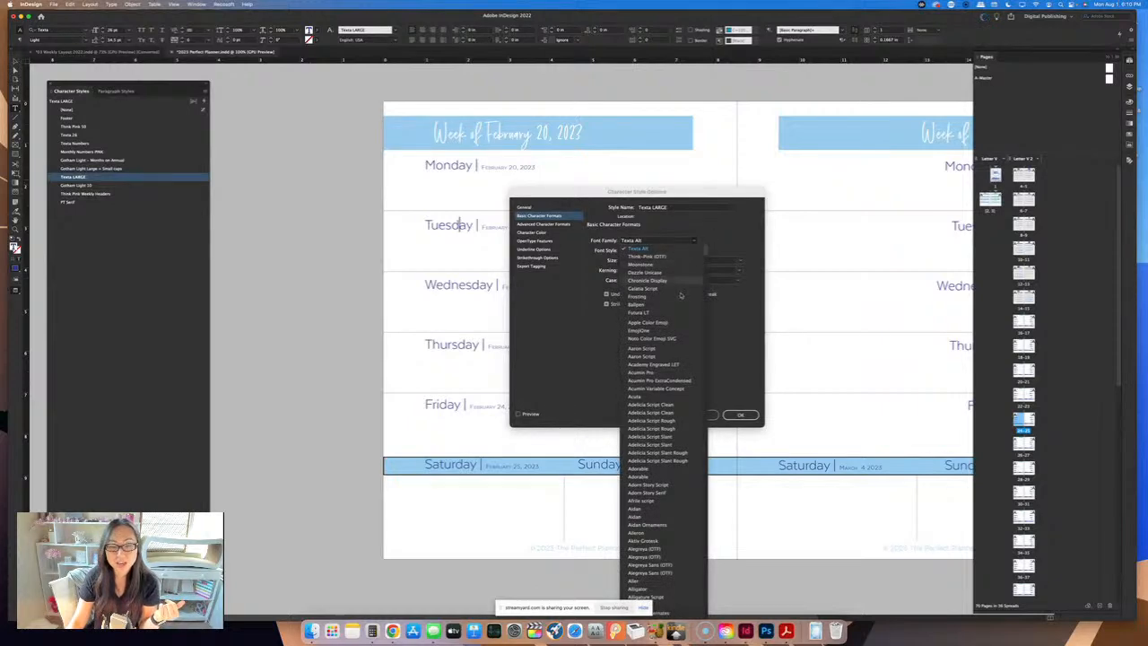
{"action": "scroll", "coordinate": [688, 368], "scroll_direction": "down", "scroll_amount": 20}
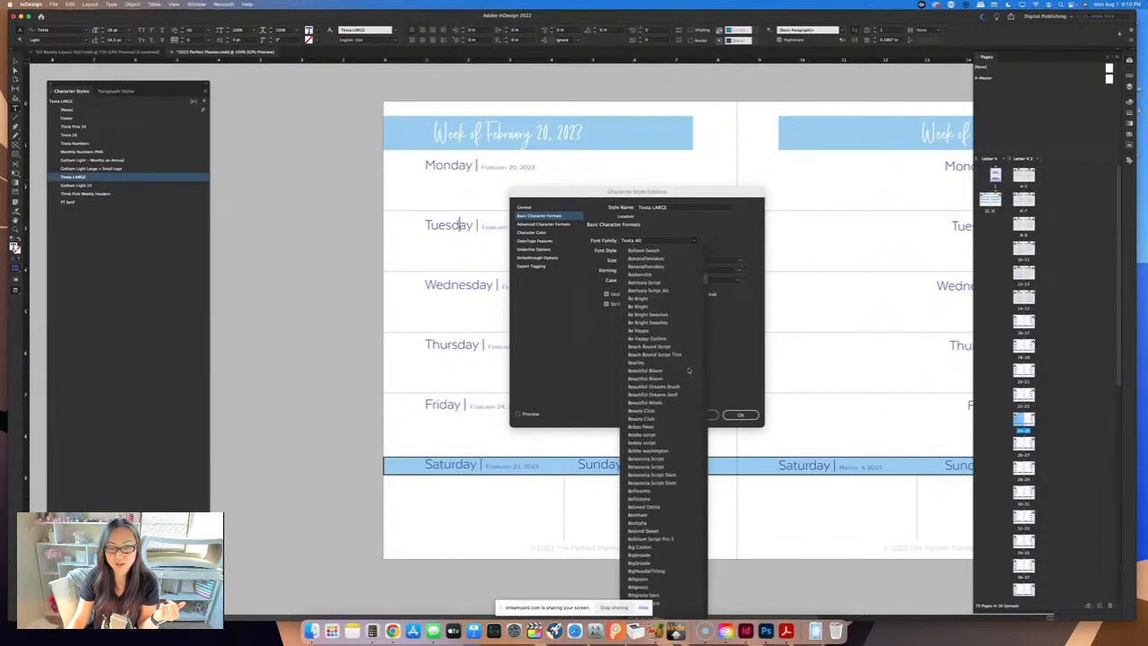
{"action": "scroll", "coordinate": [688, 369], "scroll_direction": "down", "scroll_amount": 3}
{"action": "scroll", "coordinate": [647, 346], "scroll_direction": "down", "scroll_amount": 5}
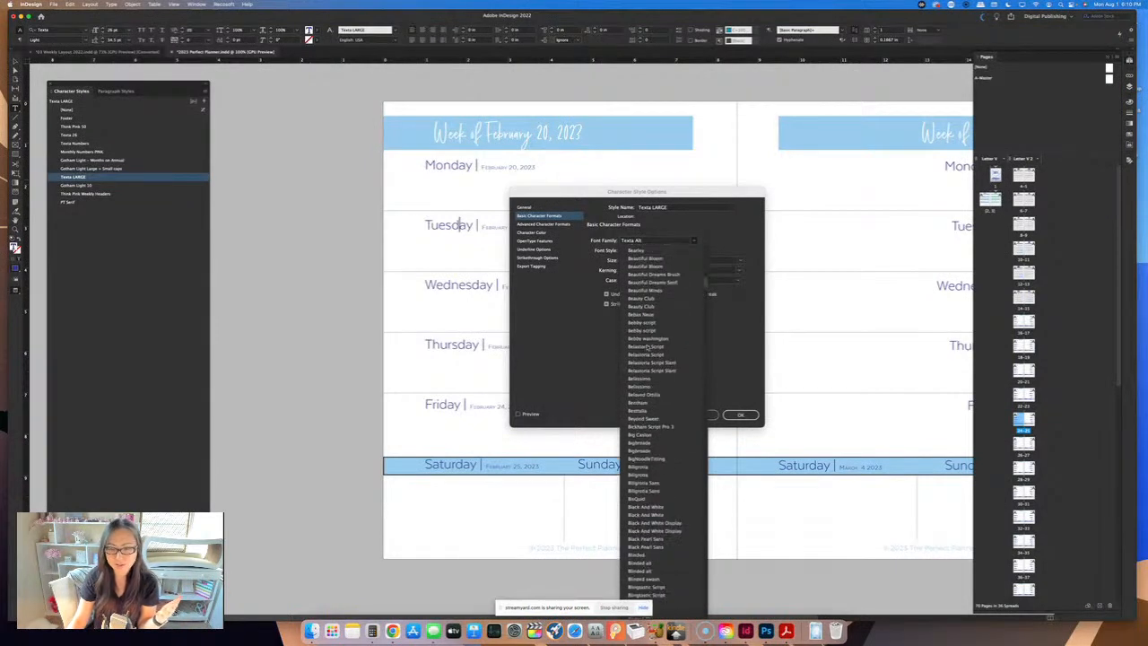
{"action": "scroll", "coordinate": [648, 346], "scroll_direction": "up", "scroll_amount": 15}
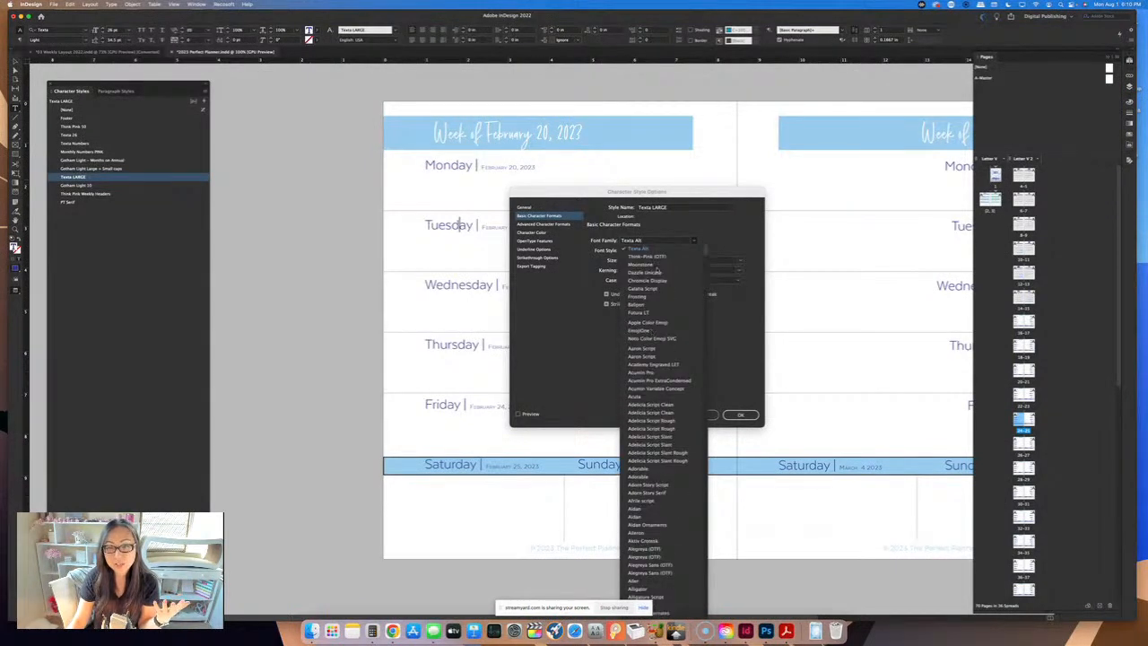
{"action": "left_click", "coordinate": [657, 265]}
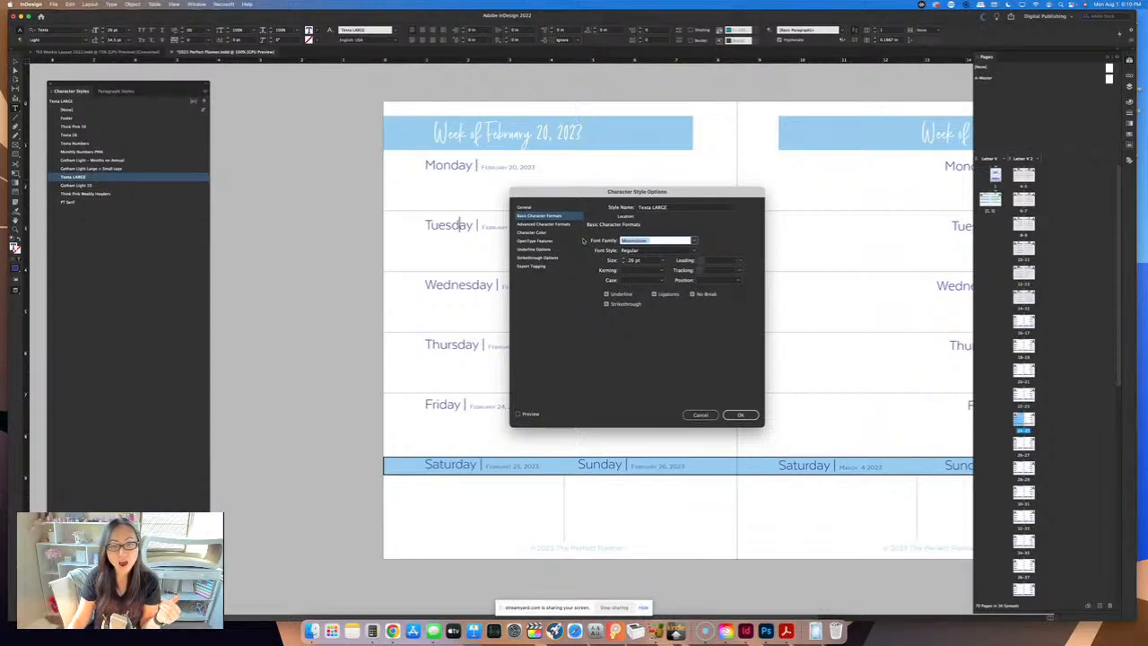
{"action": "left_click", "coordinate": [518, 414]}
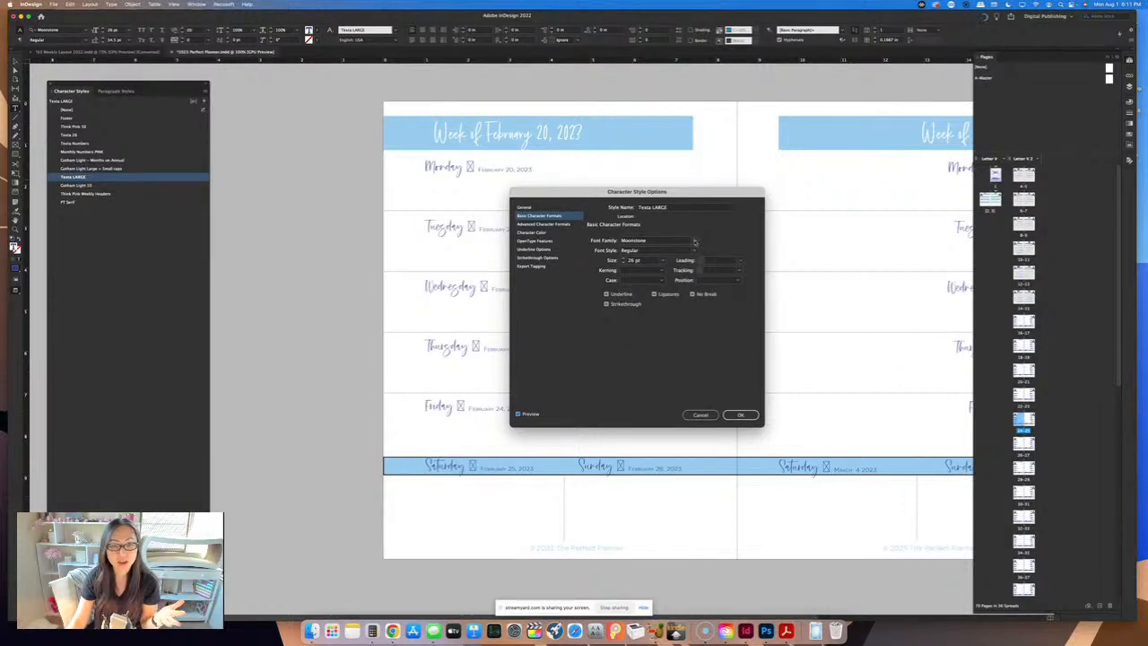
- Set the Texta LARGE style's font family to Chronicle Display and its character color to the bright pink swatch, and apply the changes
{"action": "left_click", "coordinate": [694, 242]}
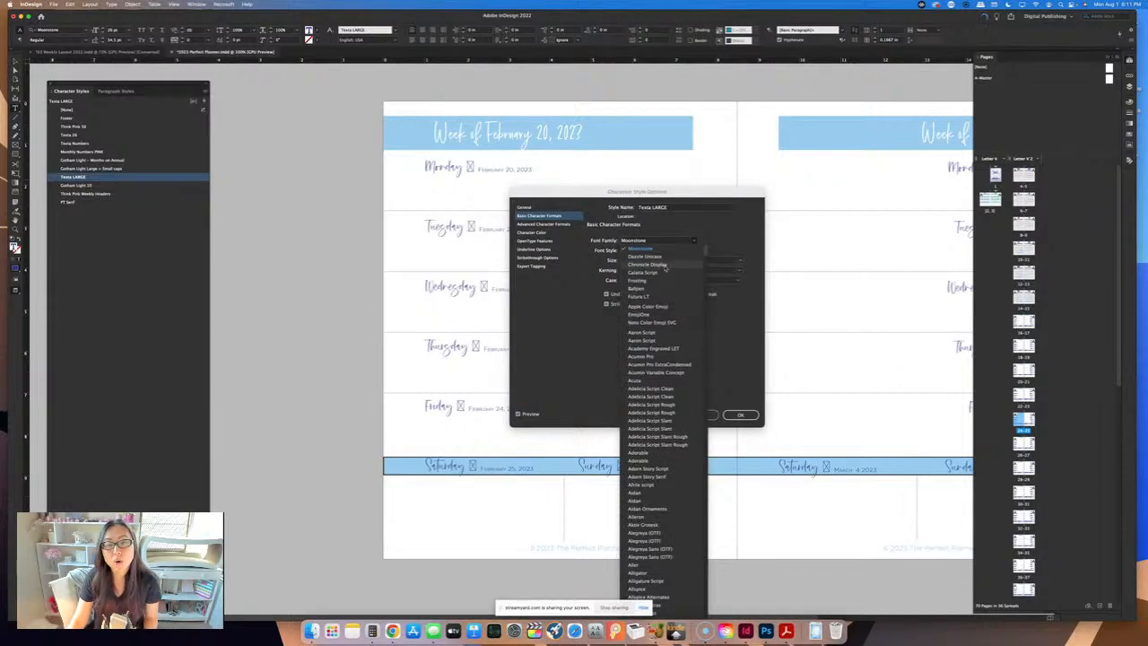
{"action": "left_click", "coordinate": [664, 265]}
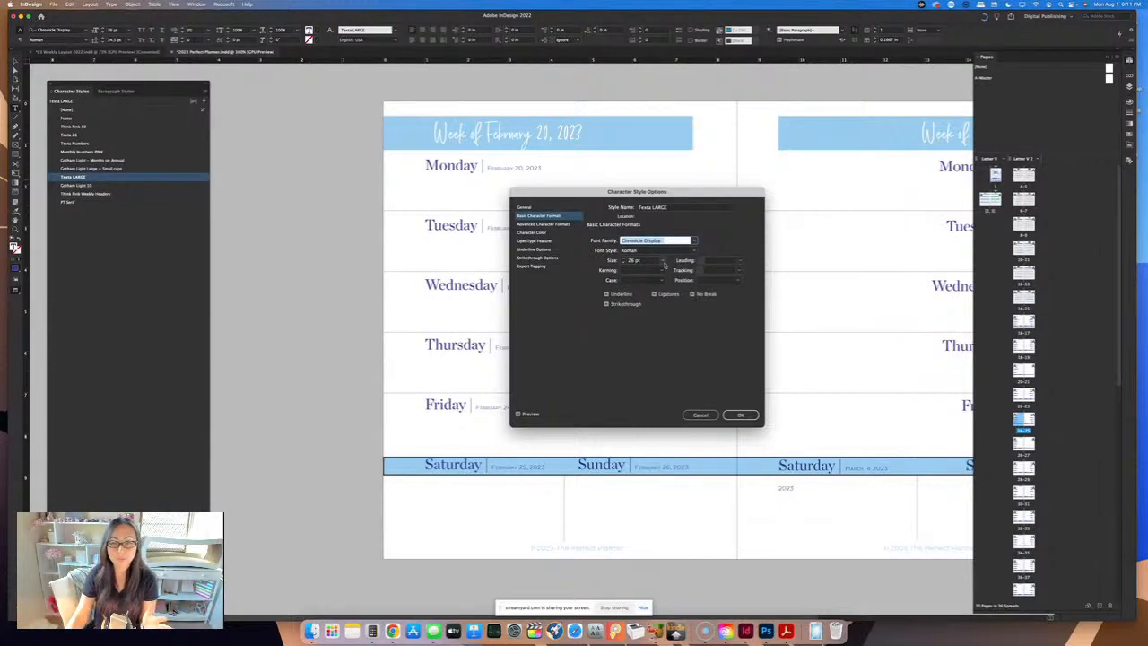
{"action": "left_click", "coordinate": [549, 233]}
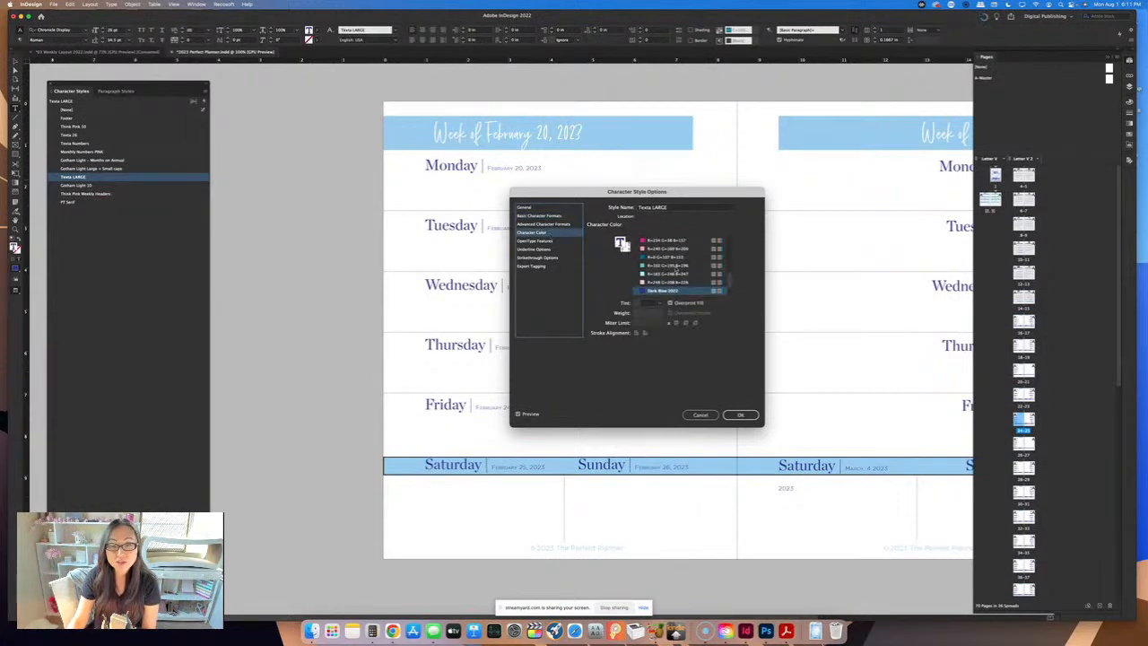
{"action": "left_click", "coordinate": [659, 241]}
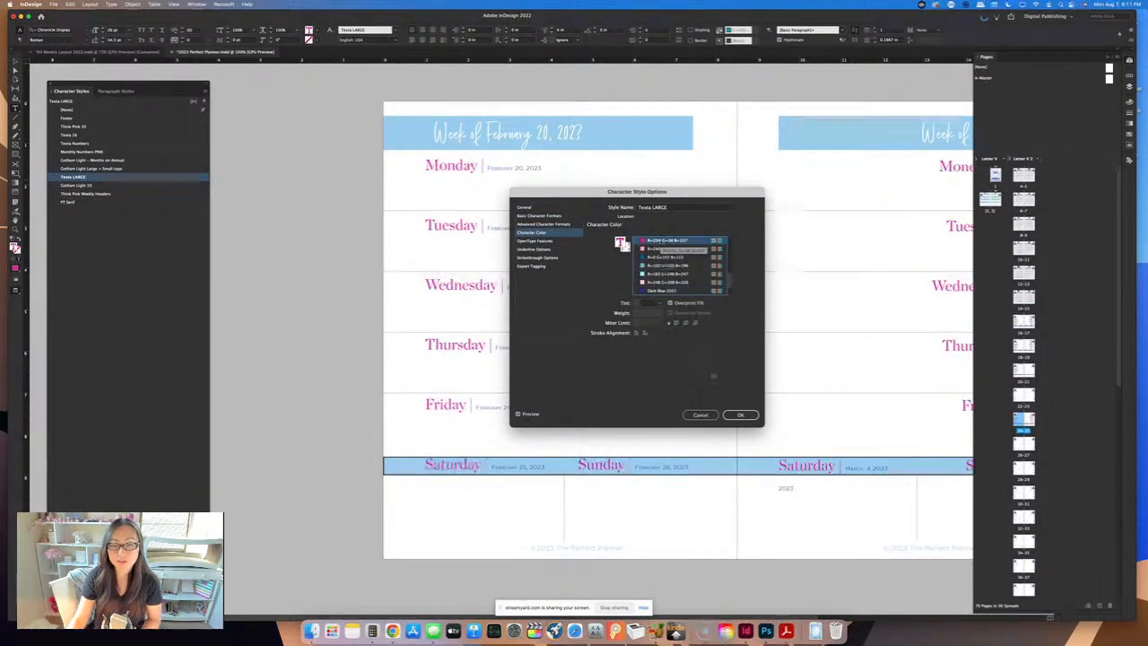
{"action": "left_click", "coordinate": [742, 416]}
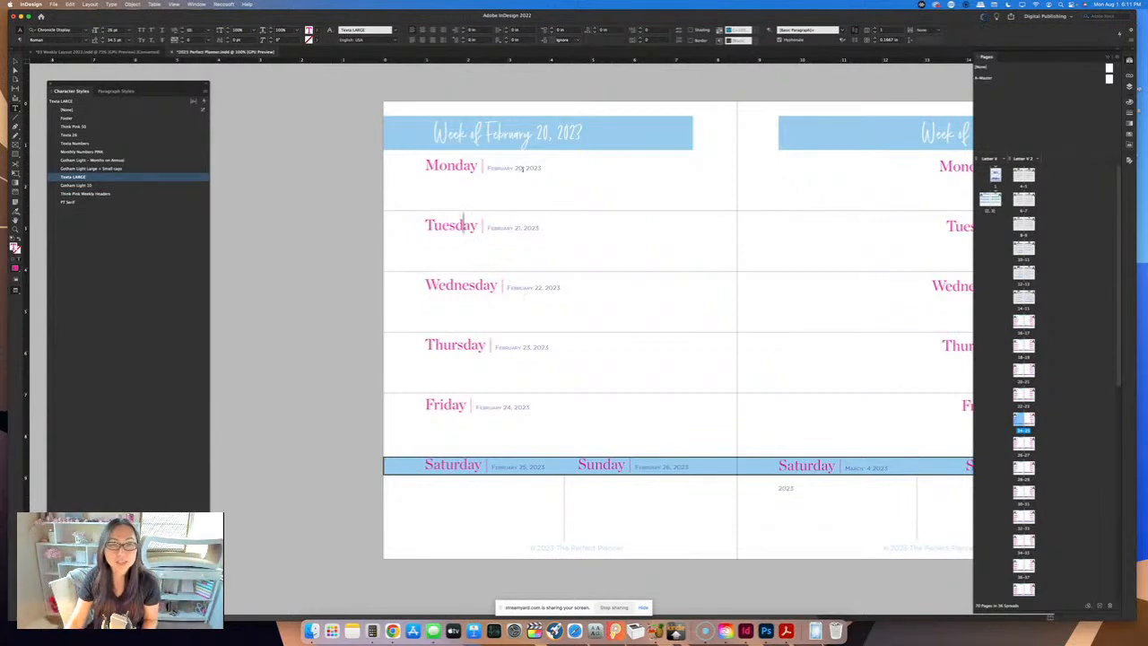
- Place the text cursor in the Monday date and open the basic character formats of its Gotham Light 10 character style
{"action": "left_click", "coordinate": [521, 168]}
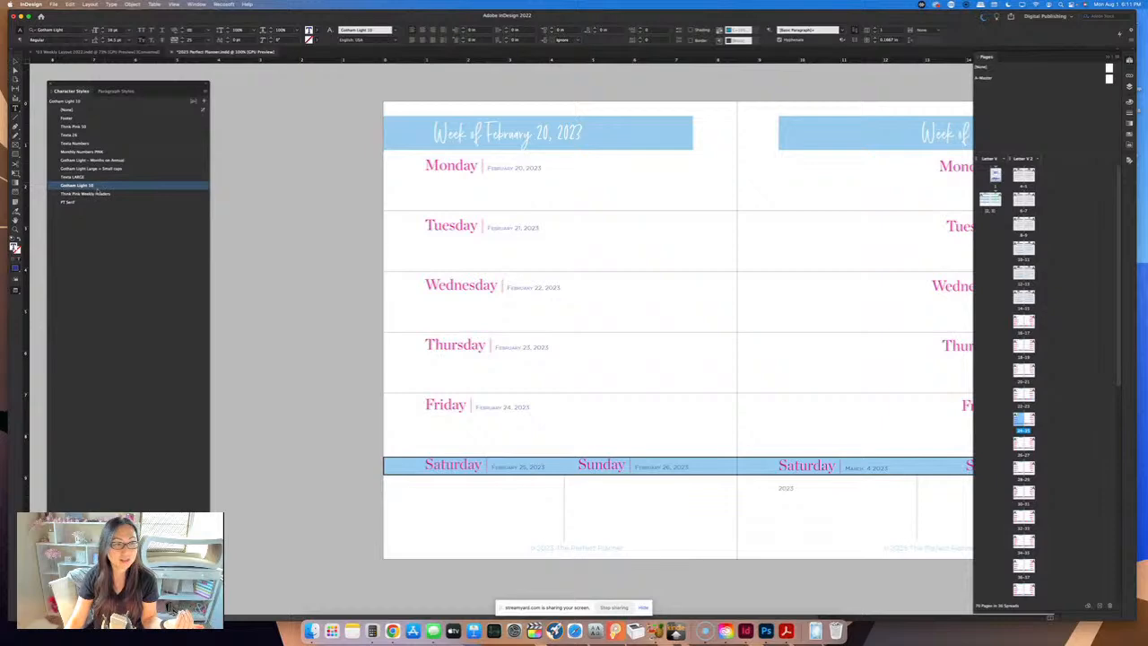
{"action": "double_click", "coordinate": [100, 186]}
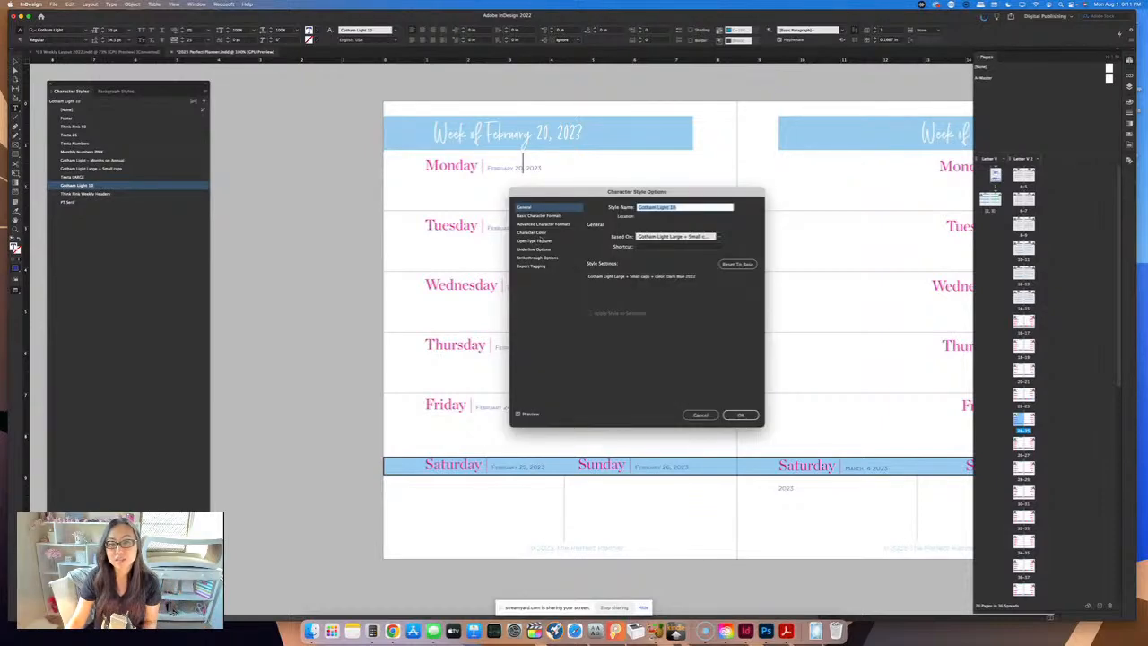
{"action": "left_click", "coordinate": [548, 216]}
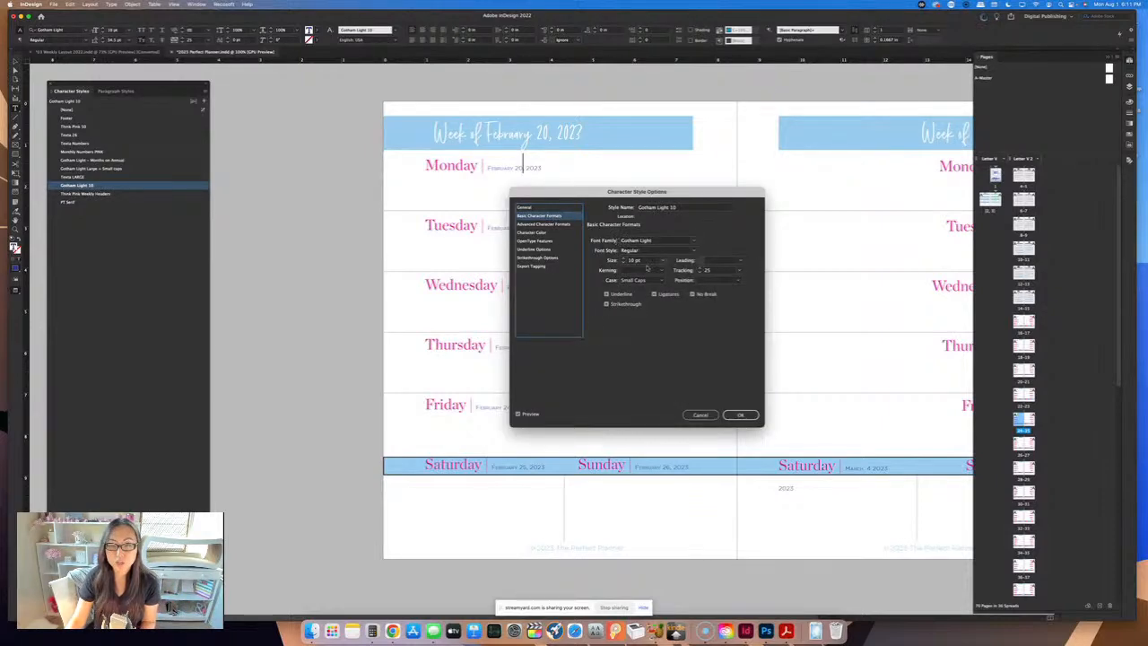
- Try the Moonstone and Dazzle Unicase font families on the Gotham Light 10 date style
{"action": "left_click", "coordinate": [694, 242]}
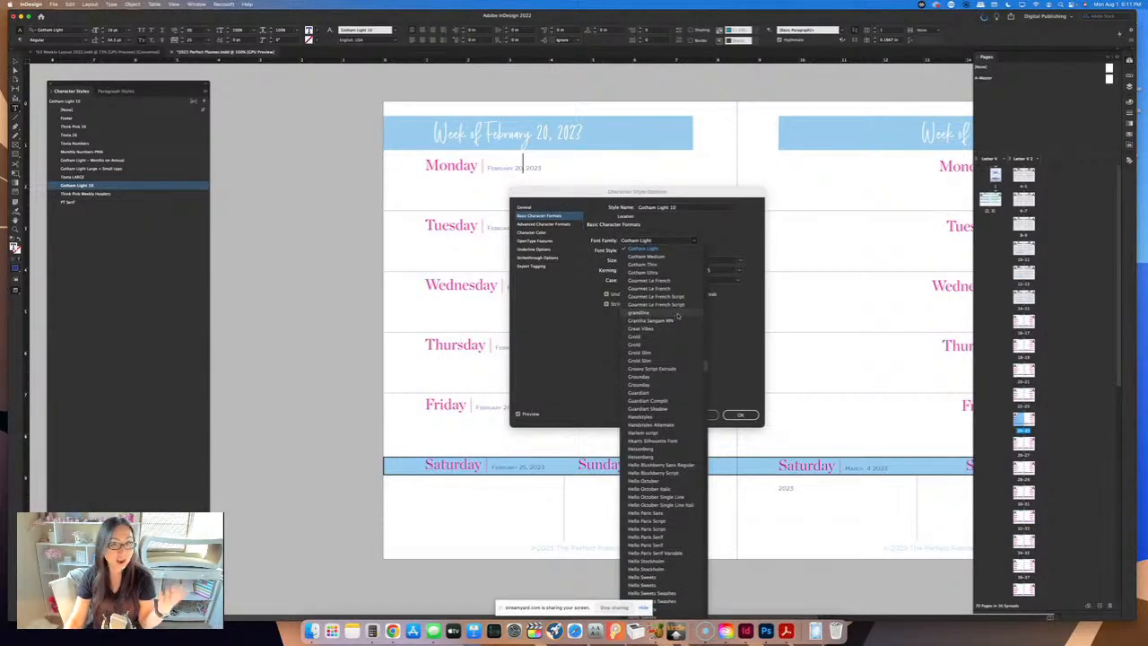
{"action": "scroll", "coordinate": [677, 318], "scroll_direction": "up", "scroll_amount": 15}
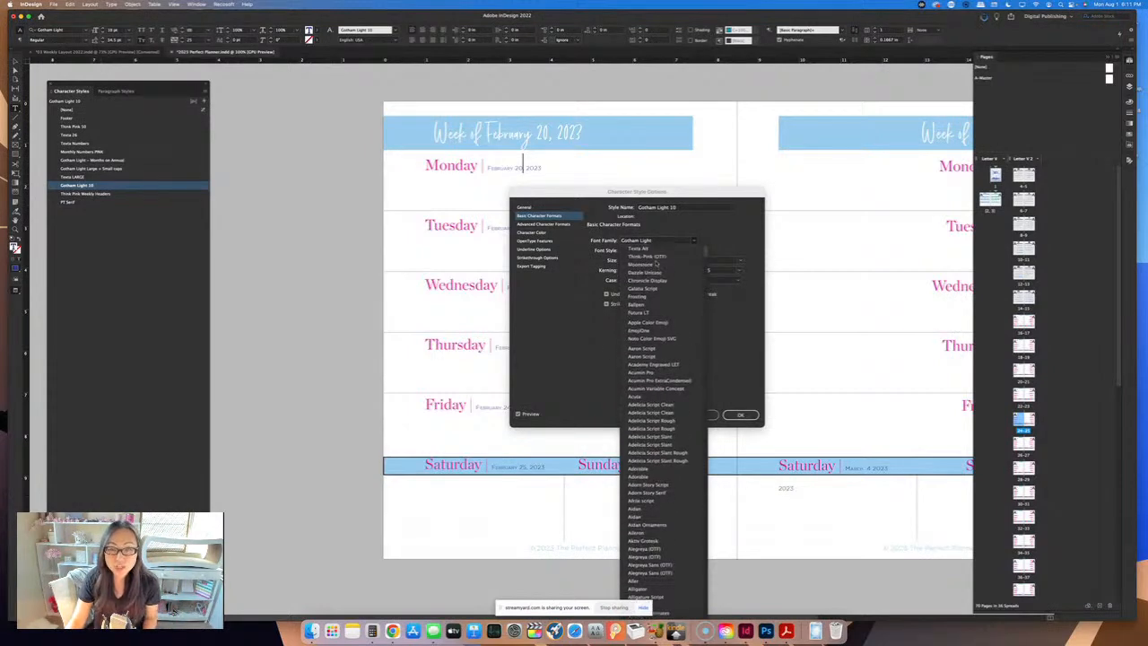
{"action": "left_click", "coordinate": [660, 264]}
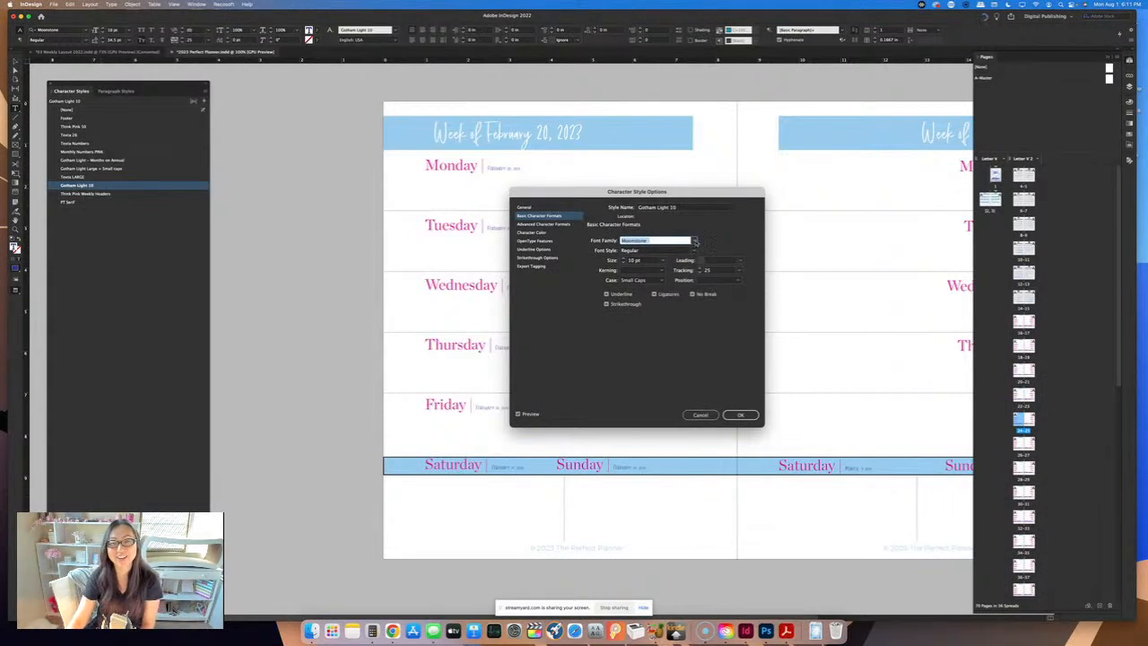
{"action": "left_click", "coordinate": [695, 240]}
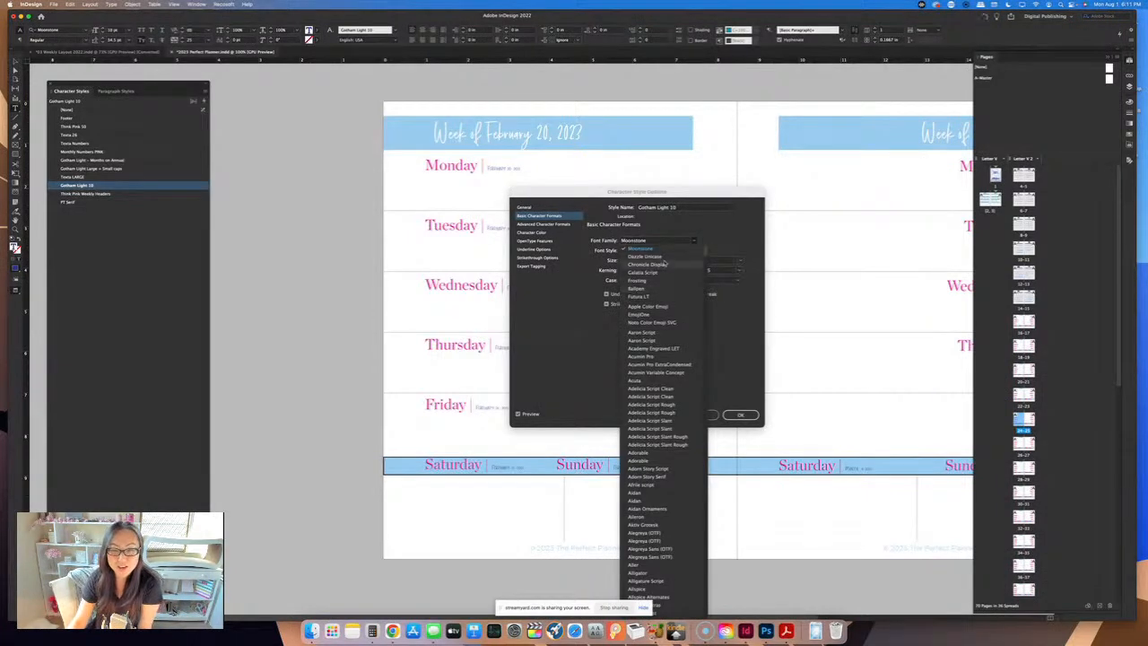
{"action": "left_click", "coordinate": [663, 258]}
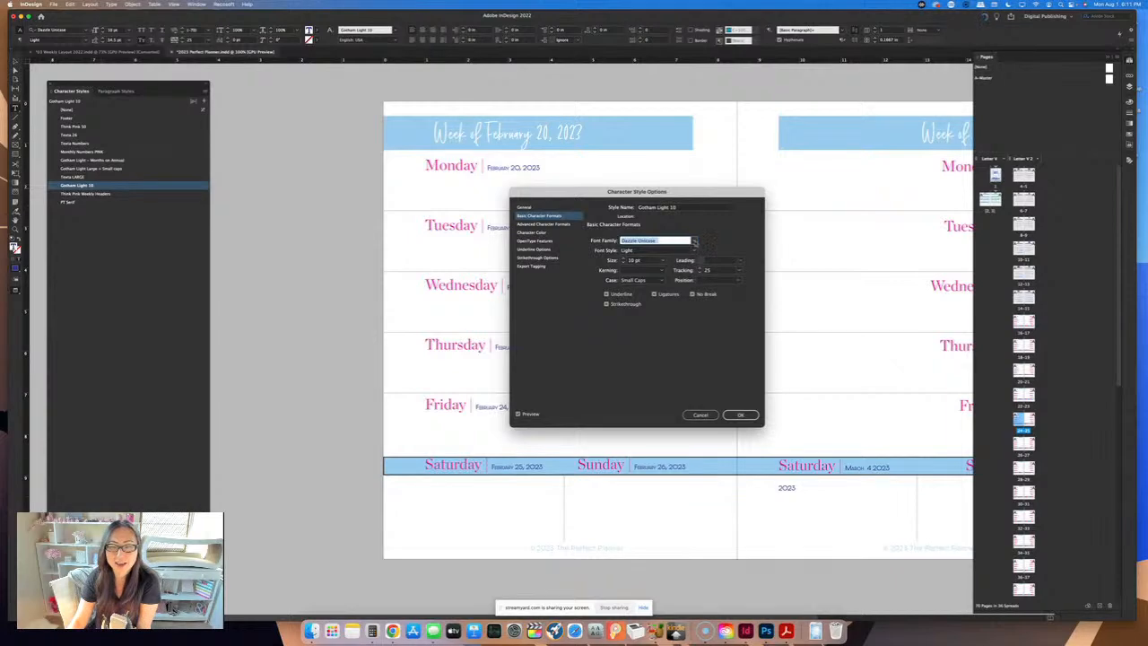
- Try the Bodoni 72 font family on the Gotham Light 10 date style
{"action": "left_click", "coordinate": [695, 242]}
{"action": "scroll", "coordinate": [676, 418], "scroll_direction": "down", "scroll_amount": 2}
{"action": "scroll", "coordinate": [676, 418], "scroll_direction": "down", "scroll_amount": 10}
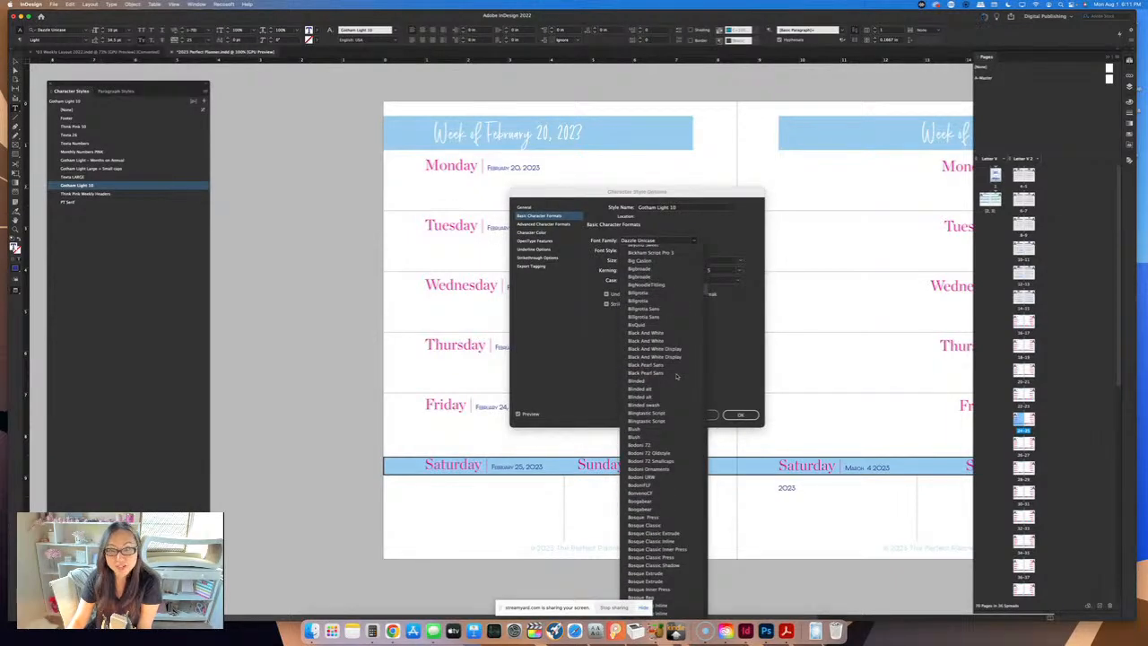
{"action": "scroll", "coordinate": [676, 376], "scroll_direction": "down", "scroll_amount": 5}
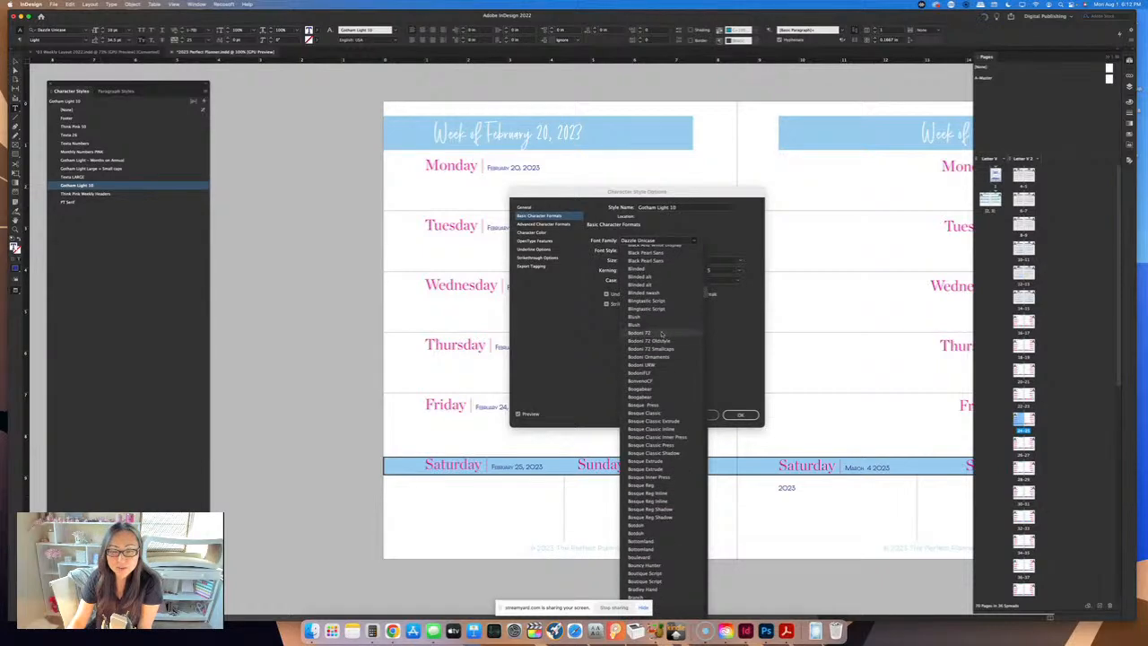
{"action": "left_click", "coordinate": [661, 333]}
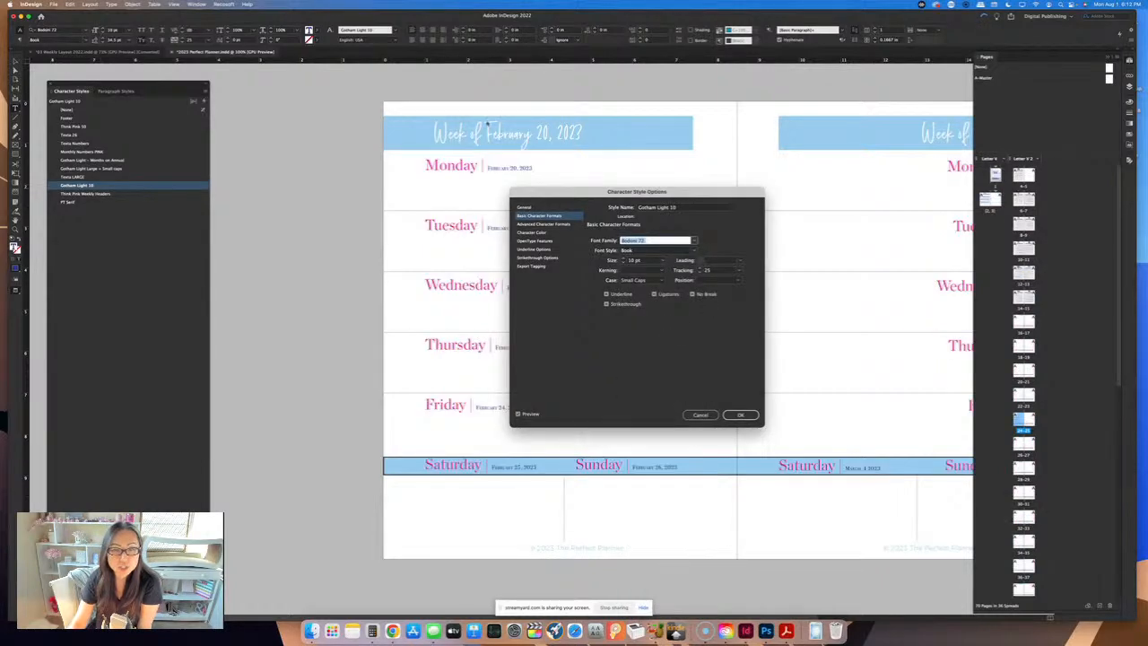
- Try the Montserrat font family on the Gotham Light 10 date style
{"action": "left_click", "coordinate": [695, 241]}
{"action": "scroll", "coordinate": [655, 359], "scroll_direction": "down", "scroll_amount": 15}
{"action": "scroll", "coordinate": [655, 358], "scroll_direction": "down", "scroll_amount": 12}
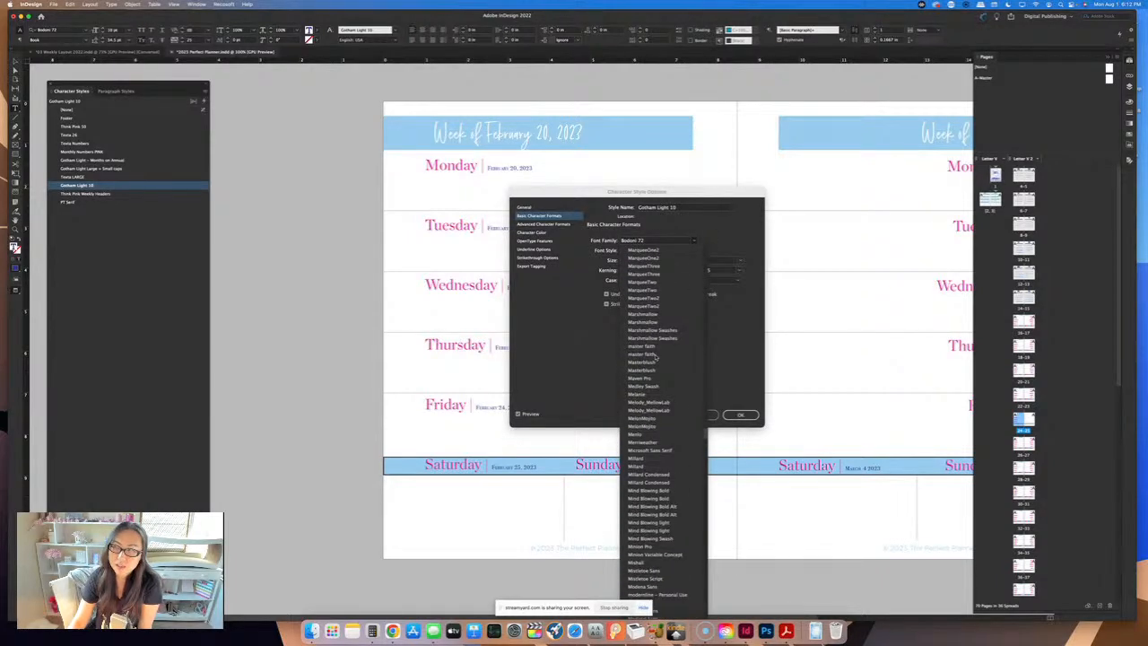
{"action": "scroll", "coordinate": [655, 359], "scroll_direction": "down", "scroll_amount": 10}
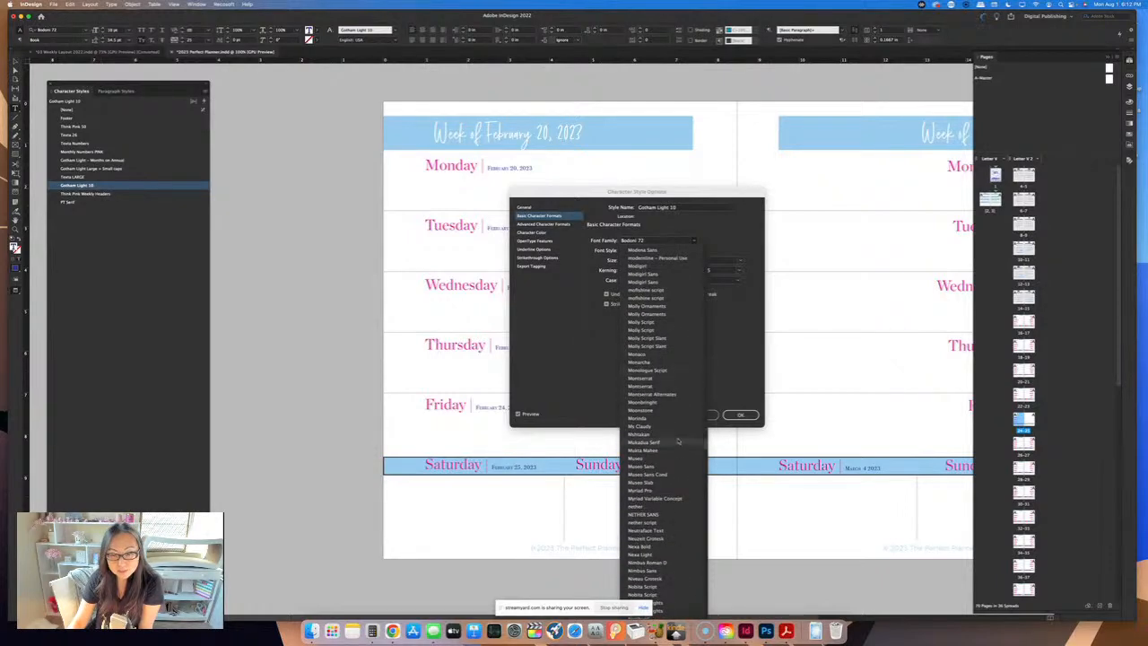
{"action": "left_click", "coordinate": [667, 385]}
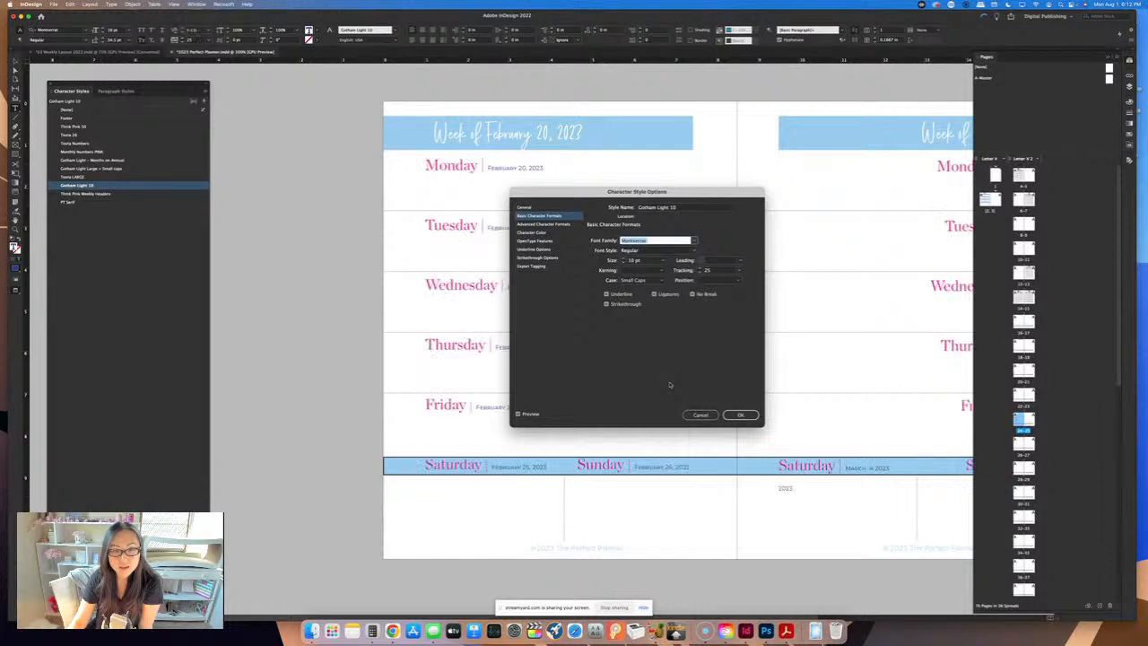
- Try the Museo and Polar Bear font families on the Gotham Light 10 date style
{"action": "left_click", "coordinate": [693, 241]}
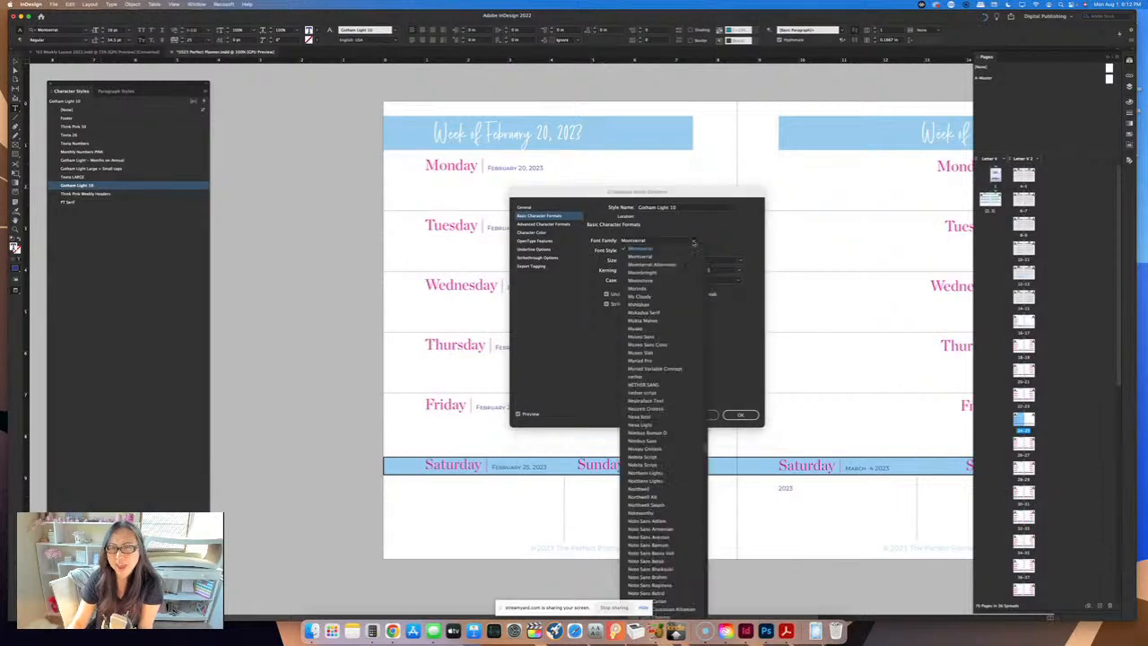
{"action": "left_click", "coordinate": [684, 329]}
{"action": "left_click", "coordinate": [693, 241]}
{"action": "scroll", "coordinate": [681, 271], "scroll_direction": "down", "scroll_amount": 15}
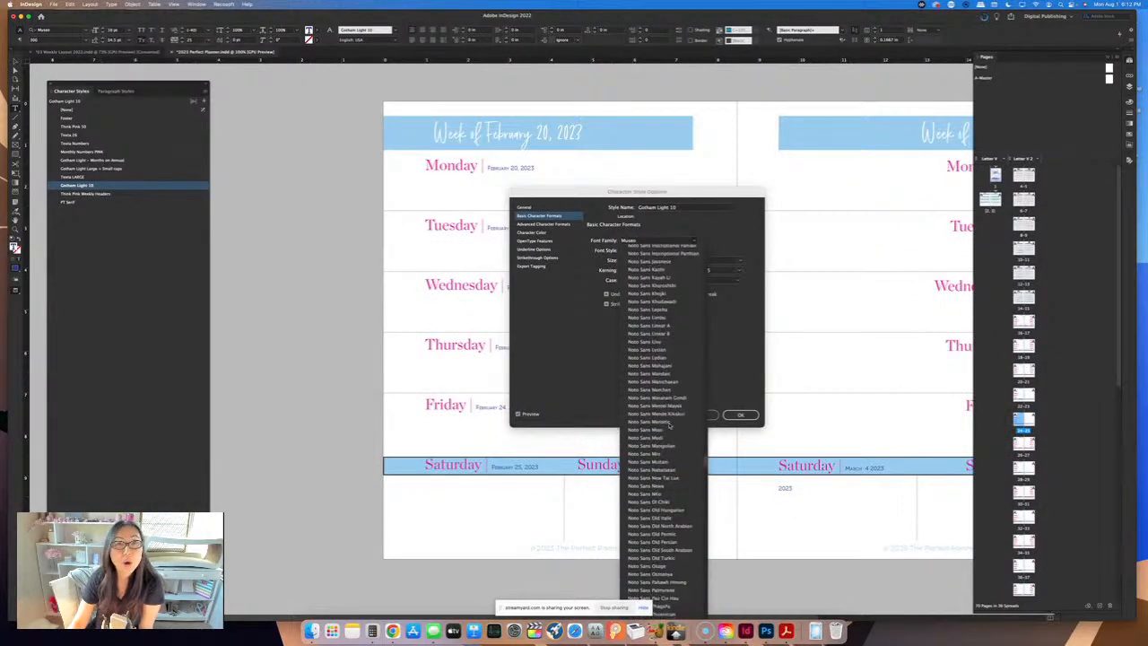
{"action": "scroll", "coordinate": [669, 425], "scroll_direction": "down", "scroll_amount": 15}
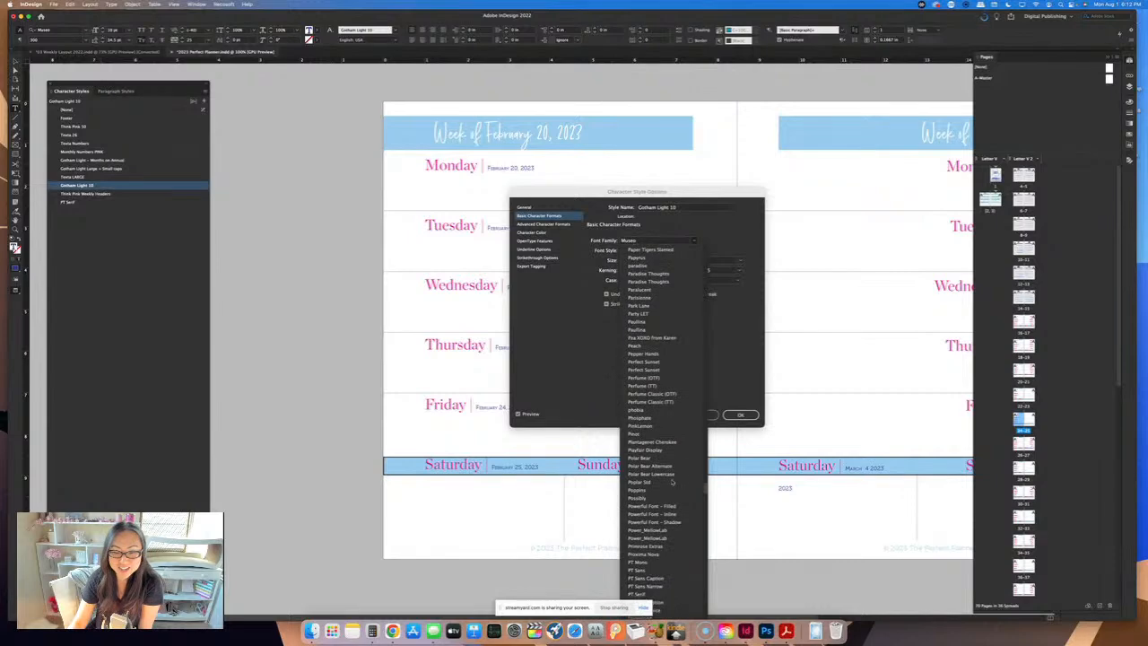
{"action": "left_click", "coordinate": [648, 458]}
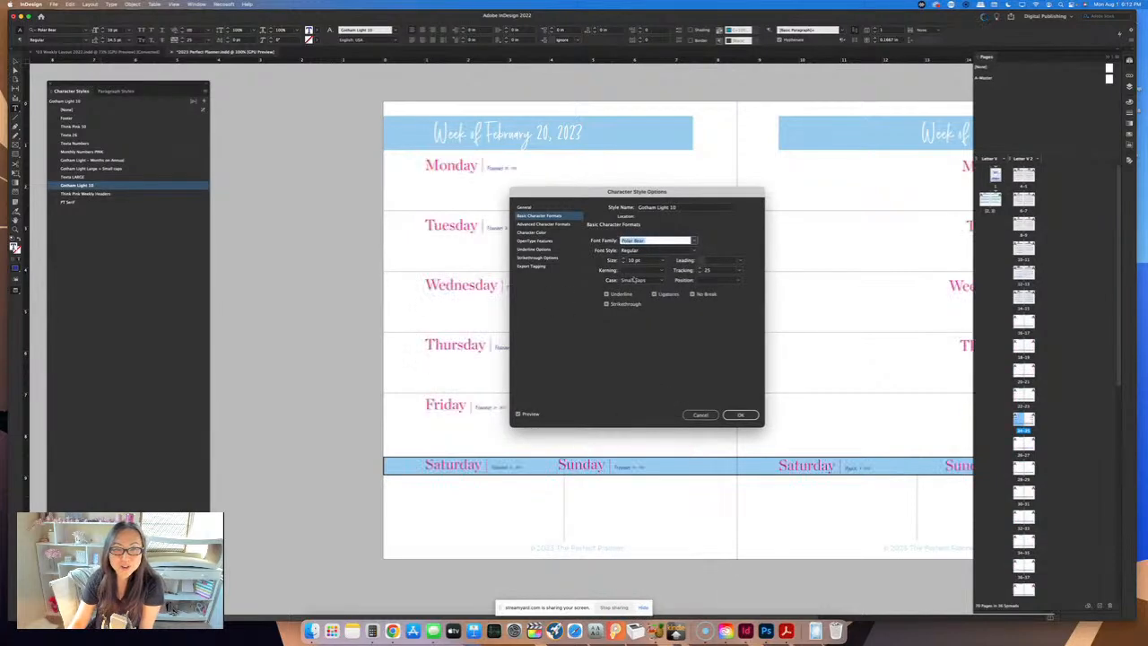
- Change the Gotham Light 10 date style's font family to Proxima Nova and widen its tracking
{"action": "left_click", "coordinate": [694, 241]}
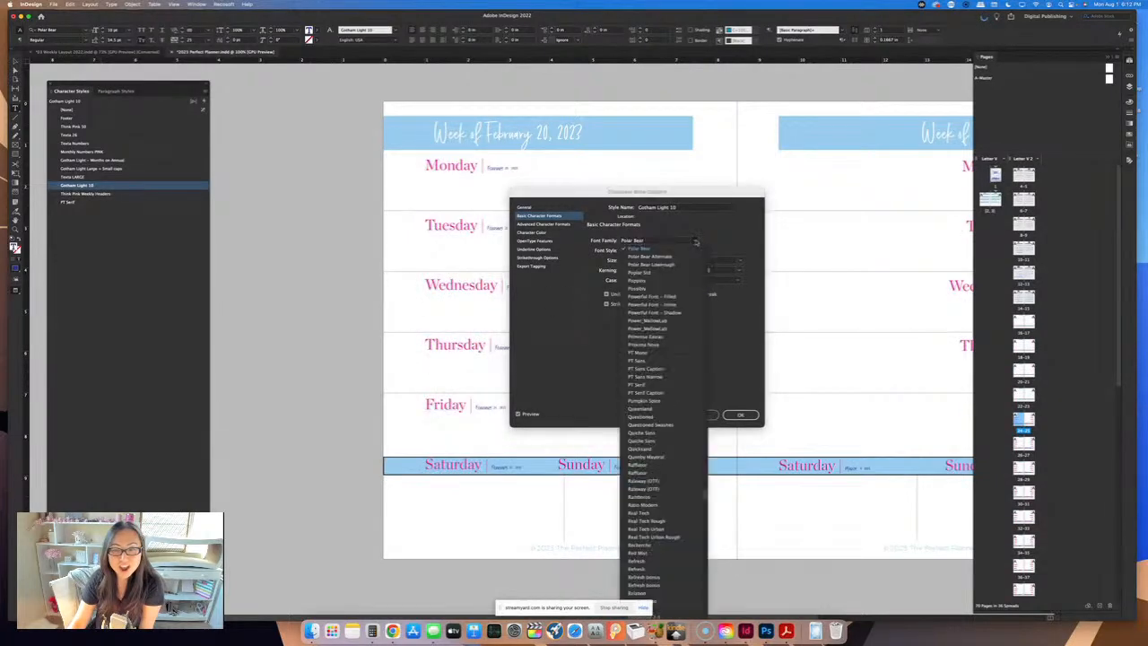
{"action": "left_click", "coordinate": [670, 346]}
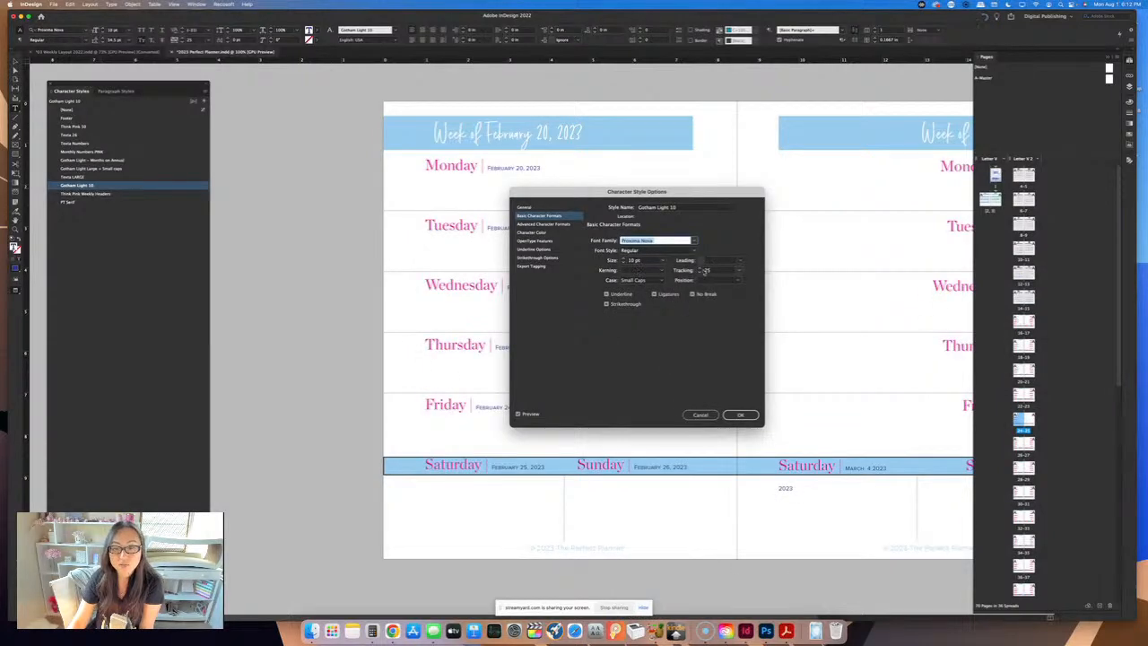
{"action": "left_click", "coordinate": [702, 269]}
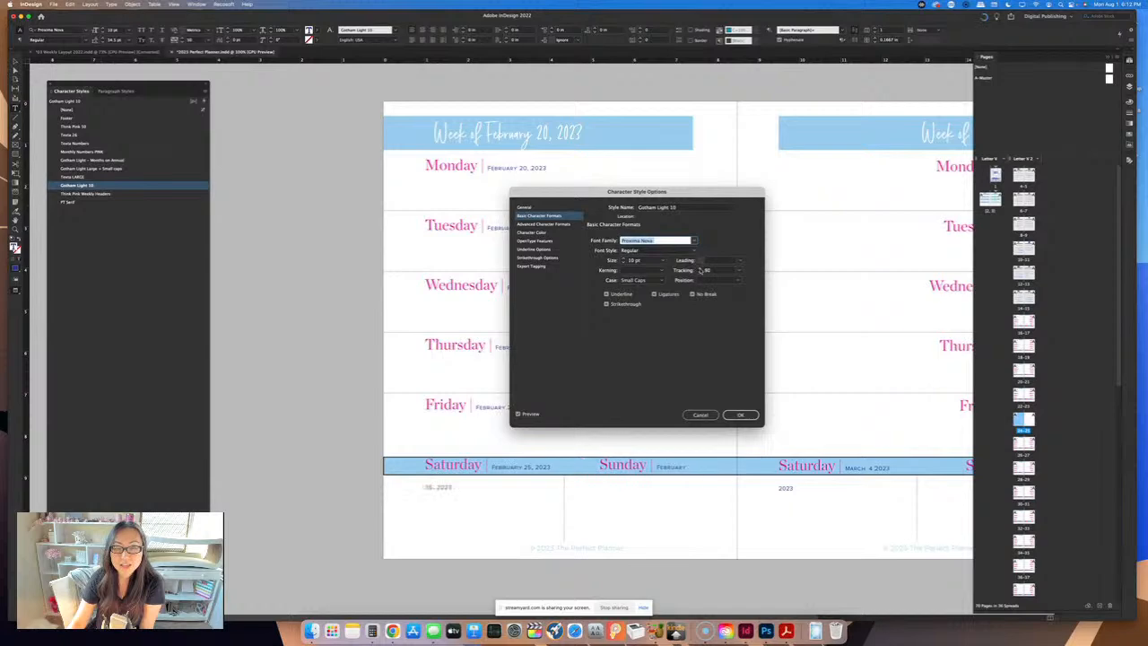
{"action": "left_click", "coordinate": [702, 269]}
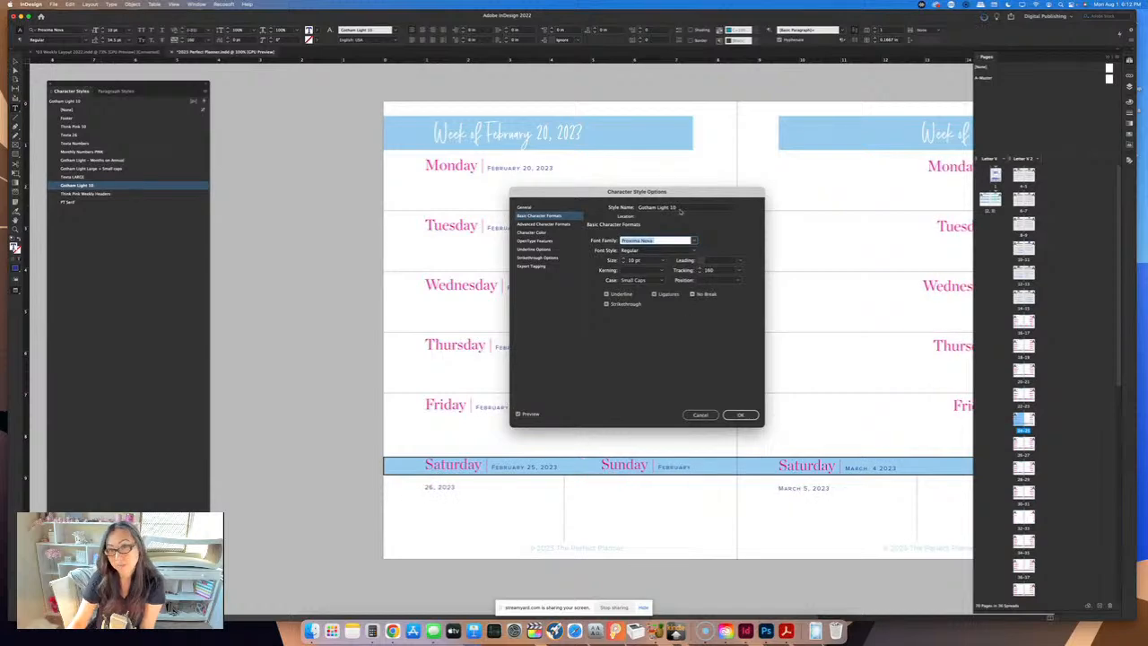
- Recolor the Gotham Light 10 date style with the bright pink swatch and apply the style changes
{"action": "left_click", "coordinate": [538, 232]}
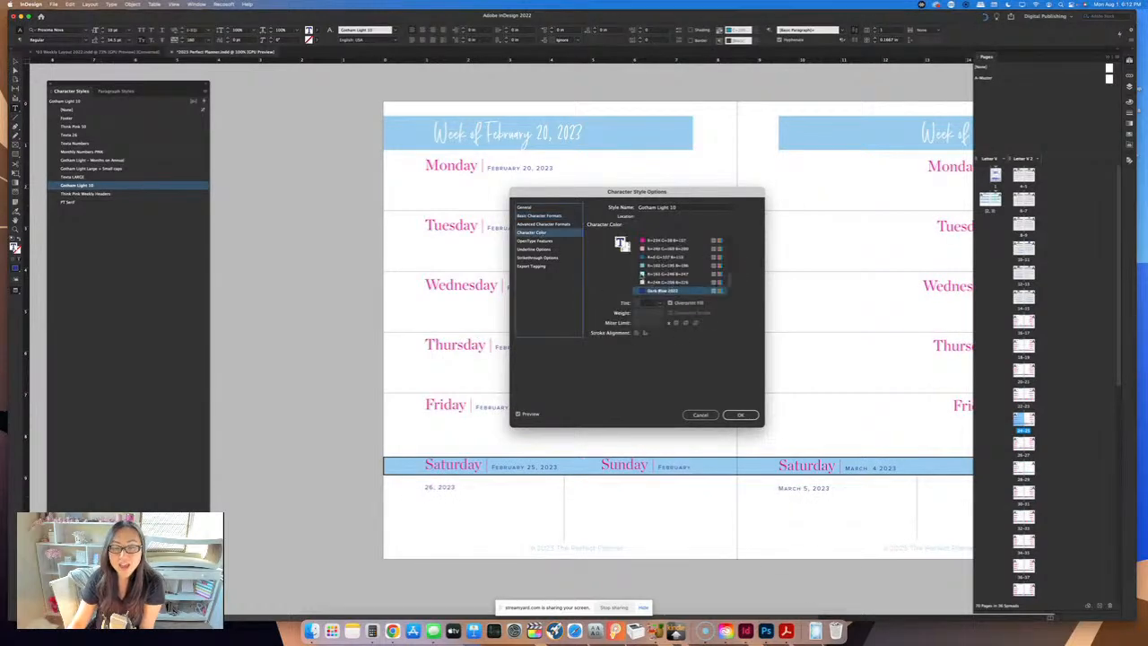
{"action": "left_click", "coordinate": [665, 240]}
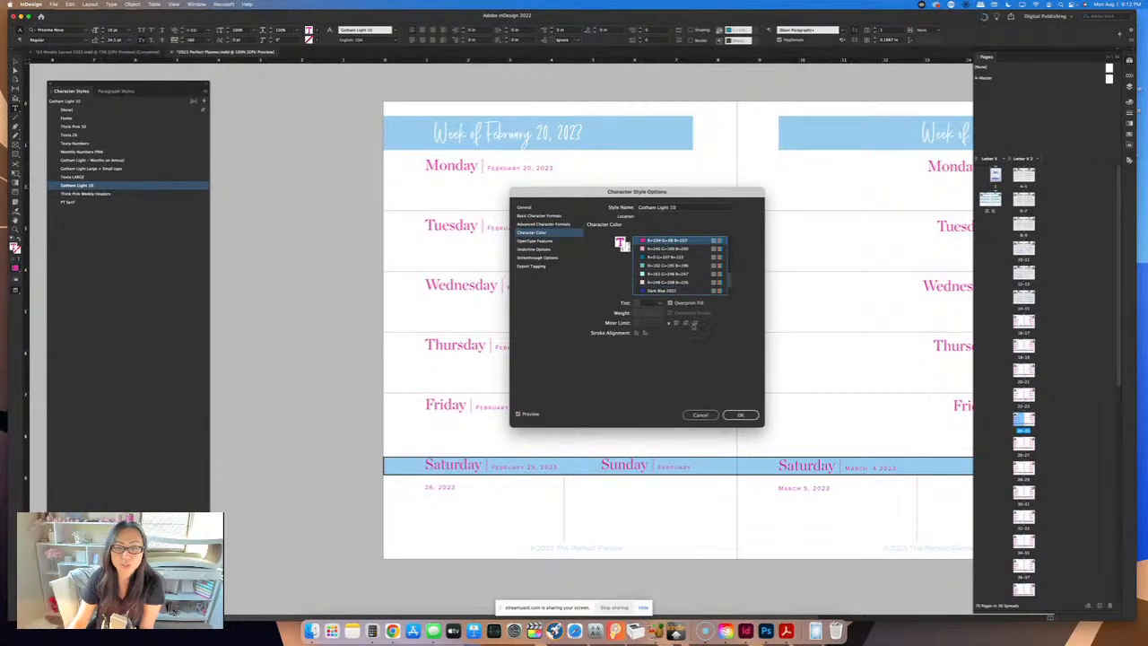
{"action": "left_click", "coordinate": [740, 414]}
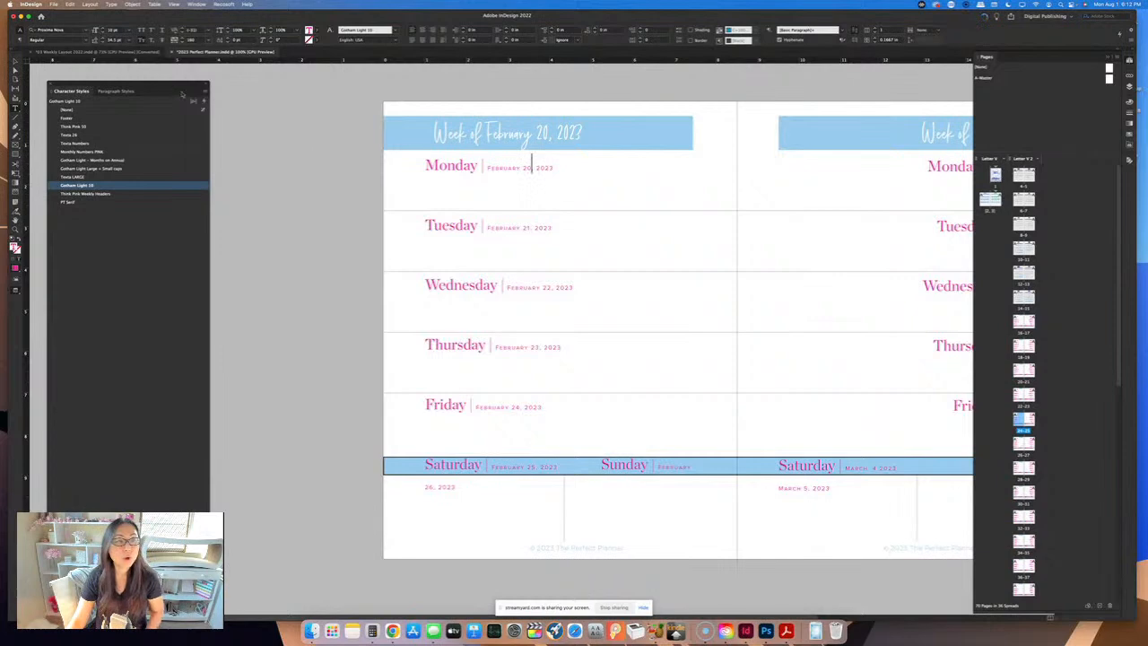
- Fill the "Week of February 20, 2023" heading banner with the bright pink swatch
{"action": "left_click", "coordinate": [15, 61]}
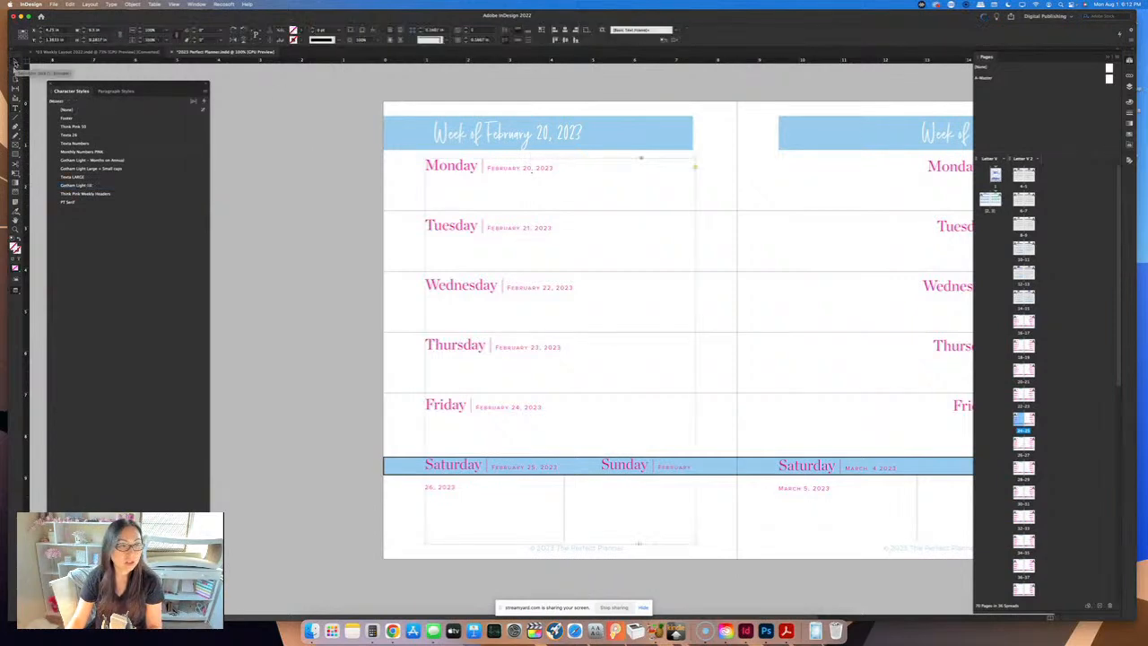
{"action": "left_click", "coordinate": [405, 131]}
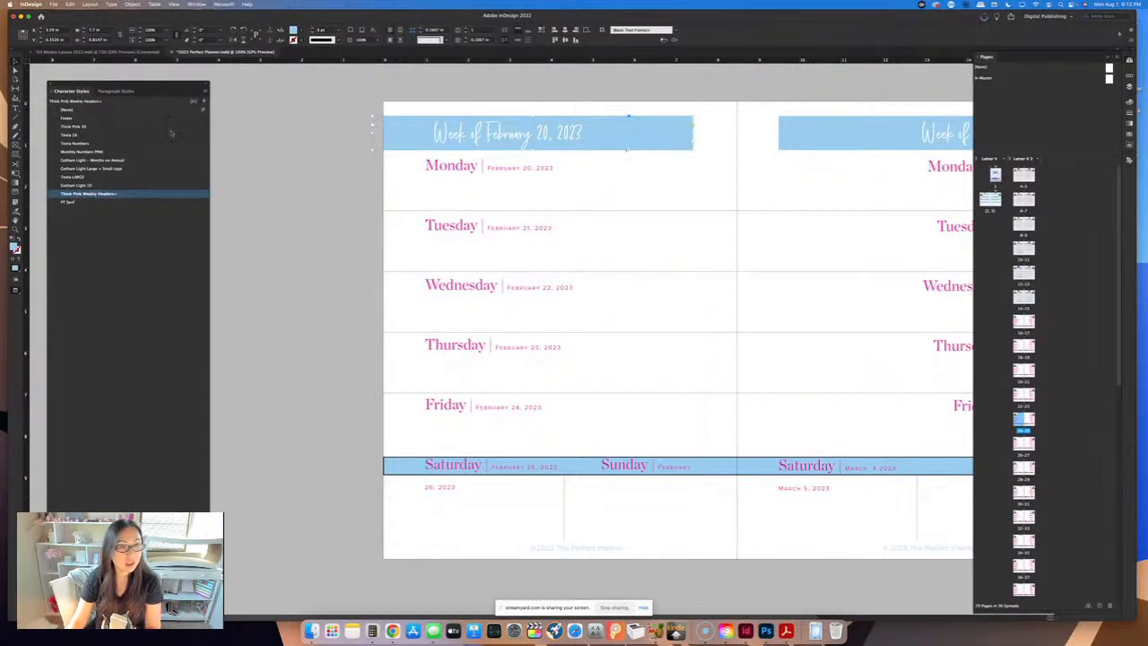
{"action": "left_click", "coordinate": [302, 33]}
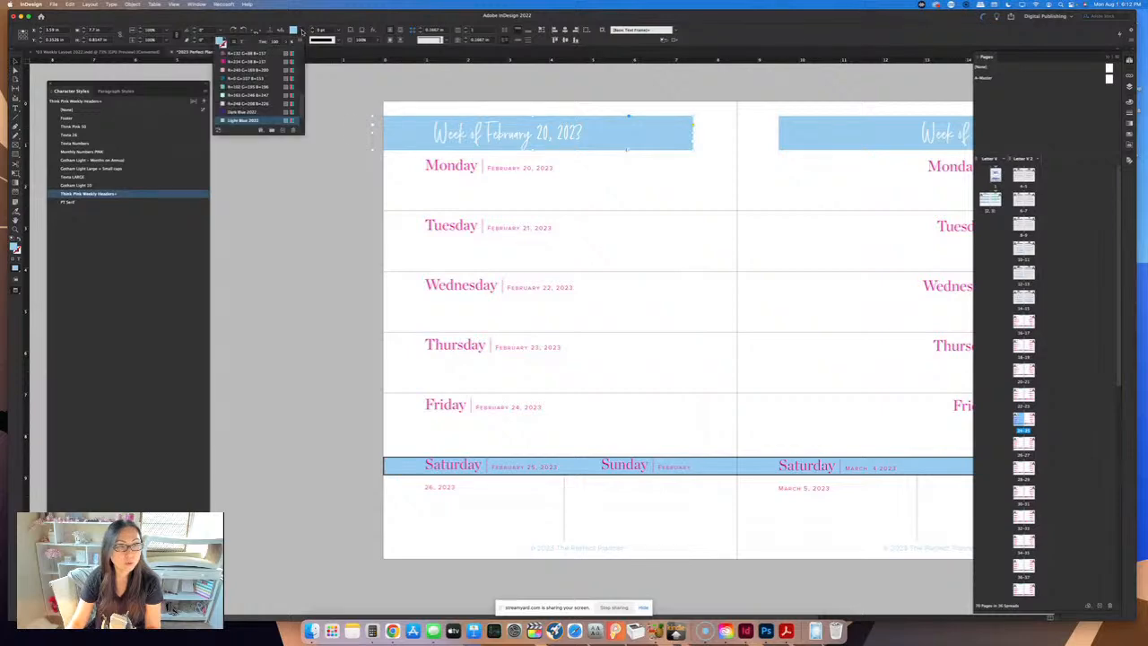
{"action": "left_click", "coordinate": [250, 61]}
{"action": "left_click", "coordinate": [358, 270]}
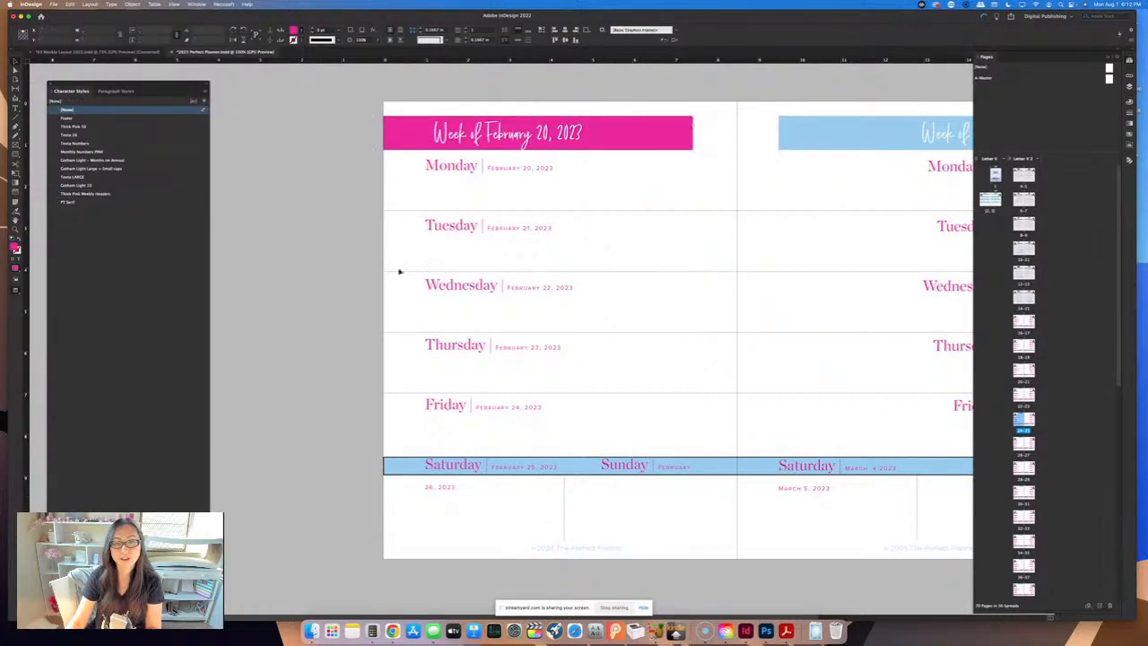
- Fill the bar behind the Saturday and Sunday headings with the light pink swatch
{"action": "left_click", "coordinate": [710, 469]}
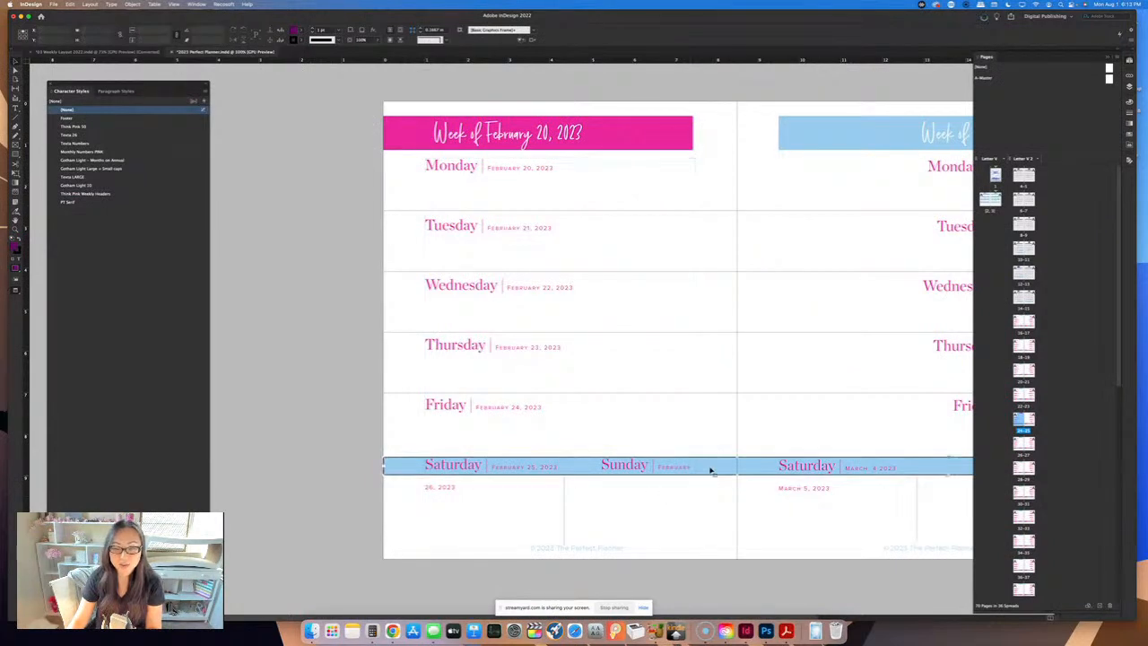
{"action": "left_click", "coordinate": [301, 32]}
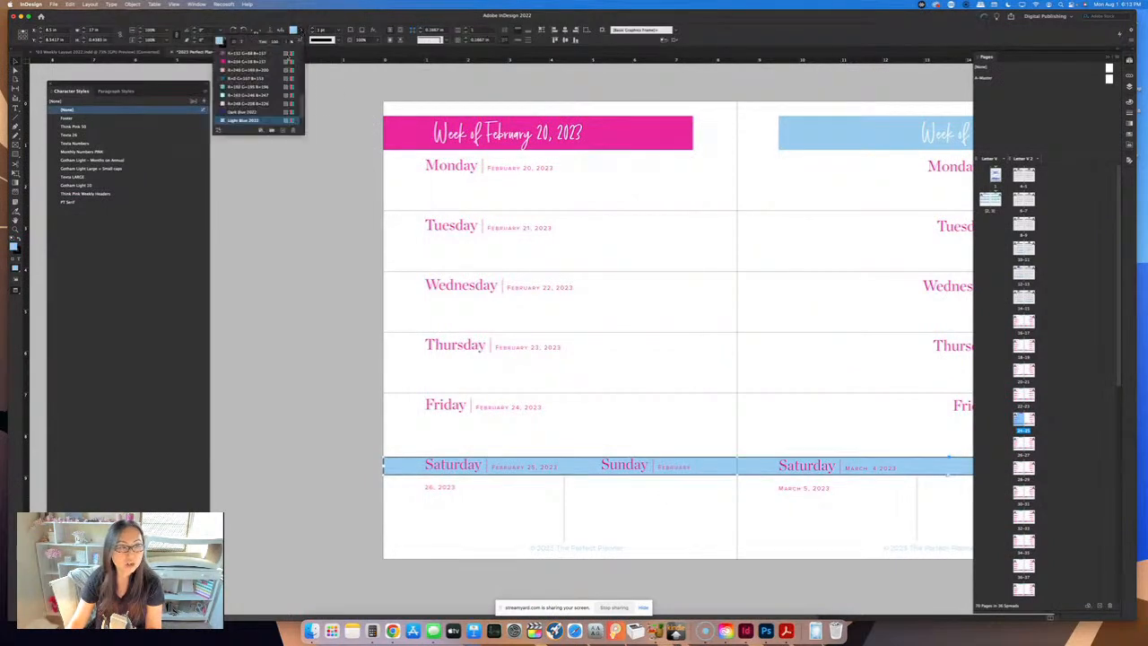
{"action": "left_click", "coordinate": [258, 104]}
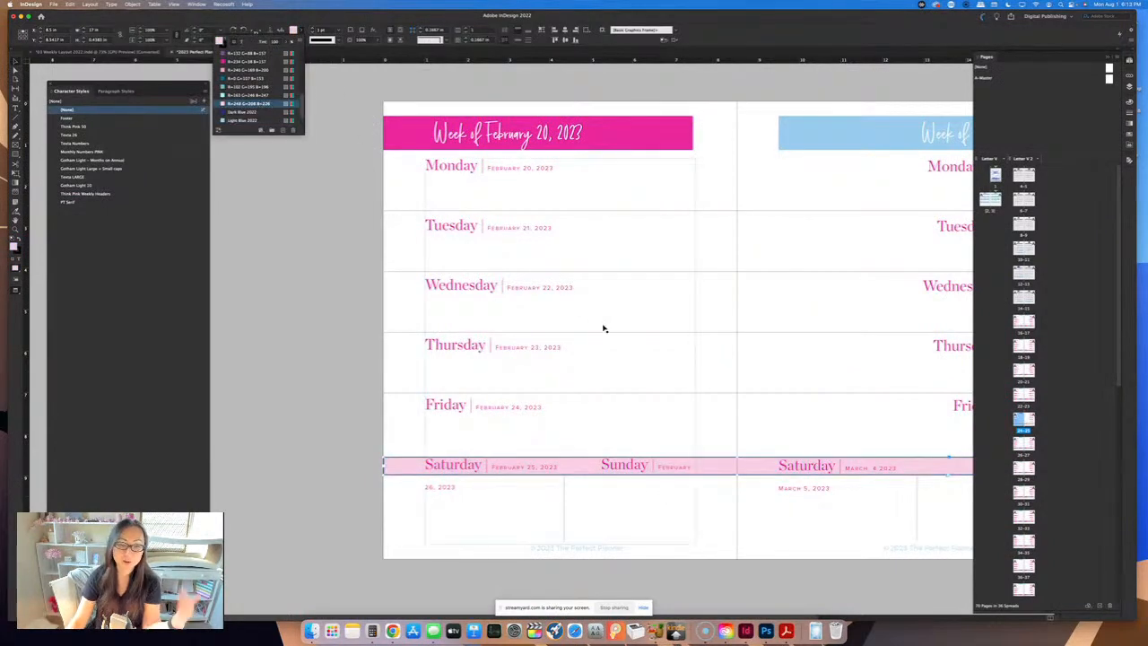
{"action": "left_click", "coordinate": [365, 390]}
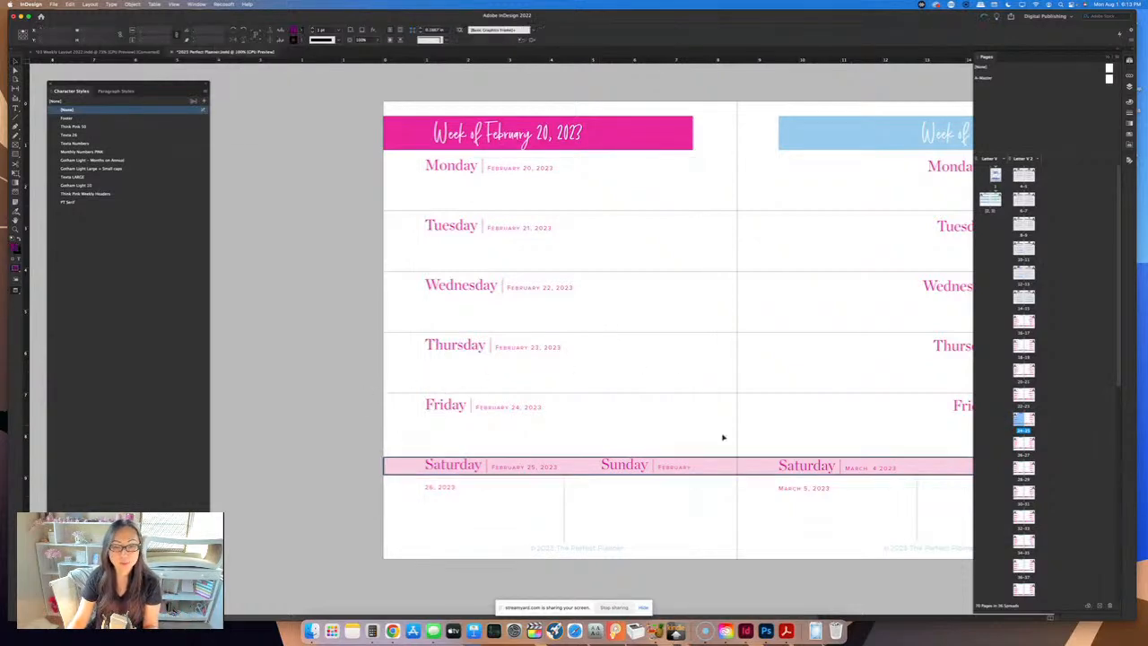
- Reduce the Gotham Light 10 date style's tracking to 40 and apply the change
{"action": "left_click", "coordinate": [688, 470]}
{"action": "double_click", "coordinate": [451, 490]}
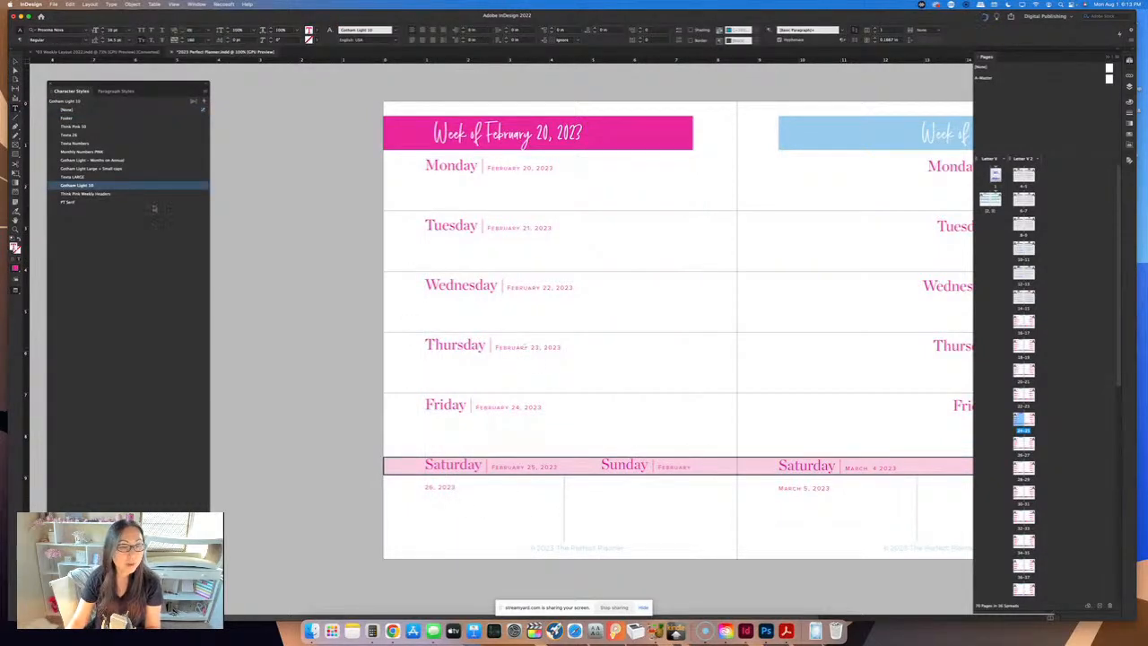
{"action": "double_click", "coordinate": [94, 186]}
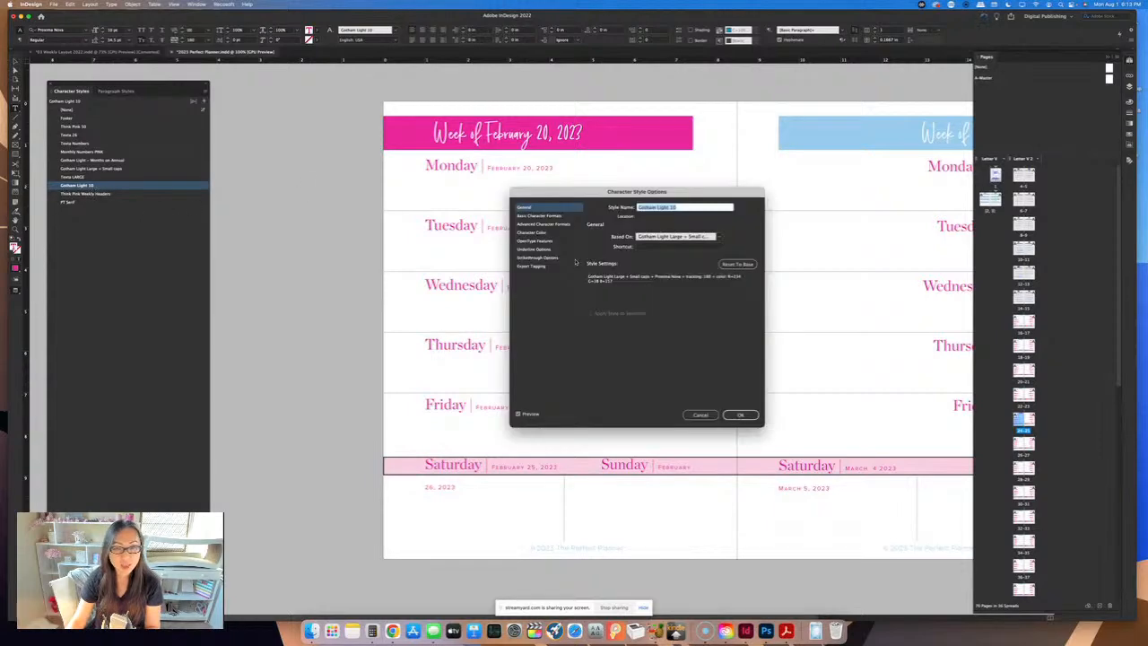
{"action": "left_click", "coordinate": [565, 217]}
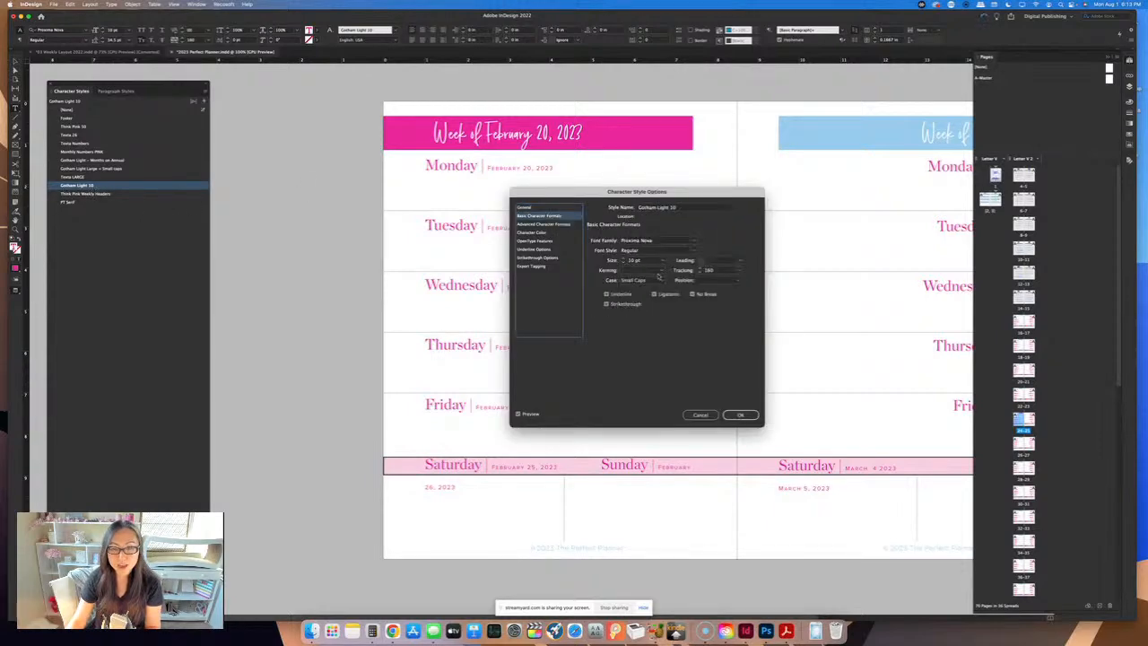
{"action": "left_click", "coordinate": [699, 272]}
{"action": "left_click", "coordinate": [699, 273]}
{"action": "left_click", "coordinate": [700, 273]}
{"action": "left_click", "coordinate": [699, 272]}
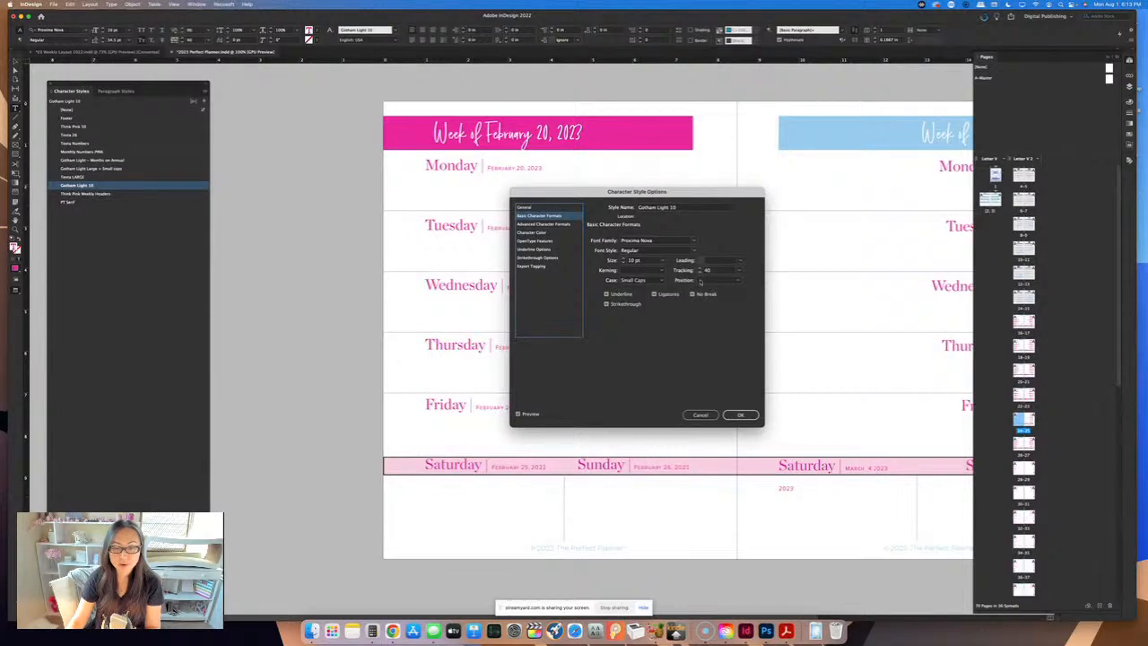
{"action": "left_click", "coordinate": [742, 415]}
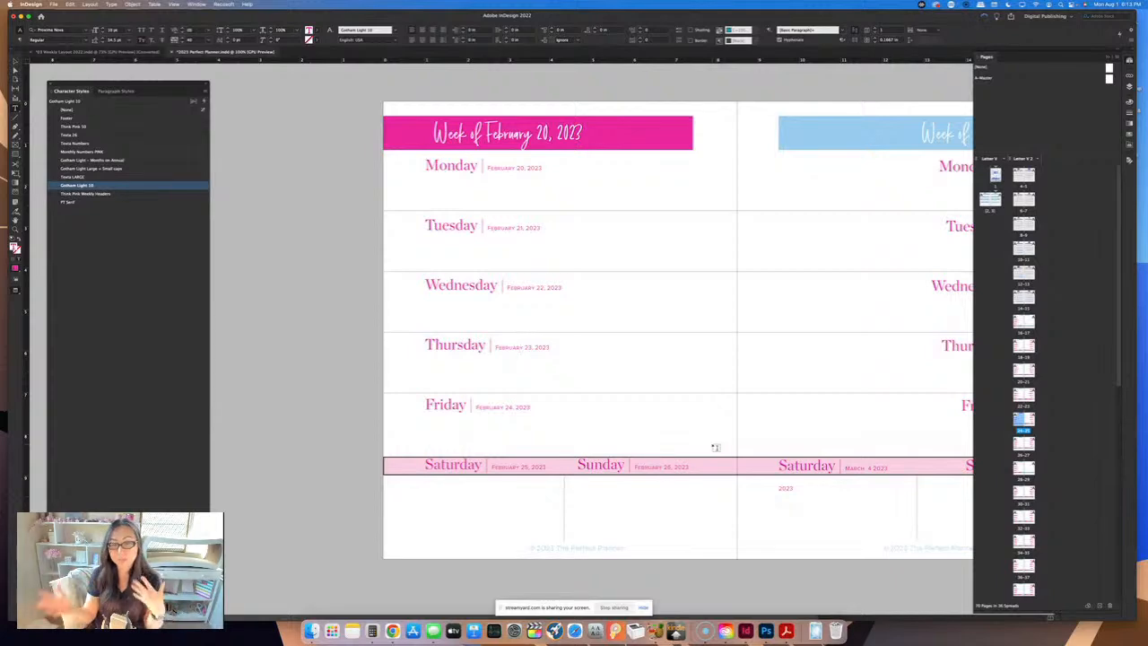
- Try the Wonder Garden Script font family on the Think Pink Weekly Headers style used by the week heading
{"action": "left_click", "coordinate": [635, 236]}
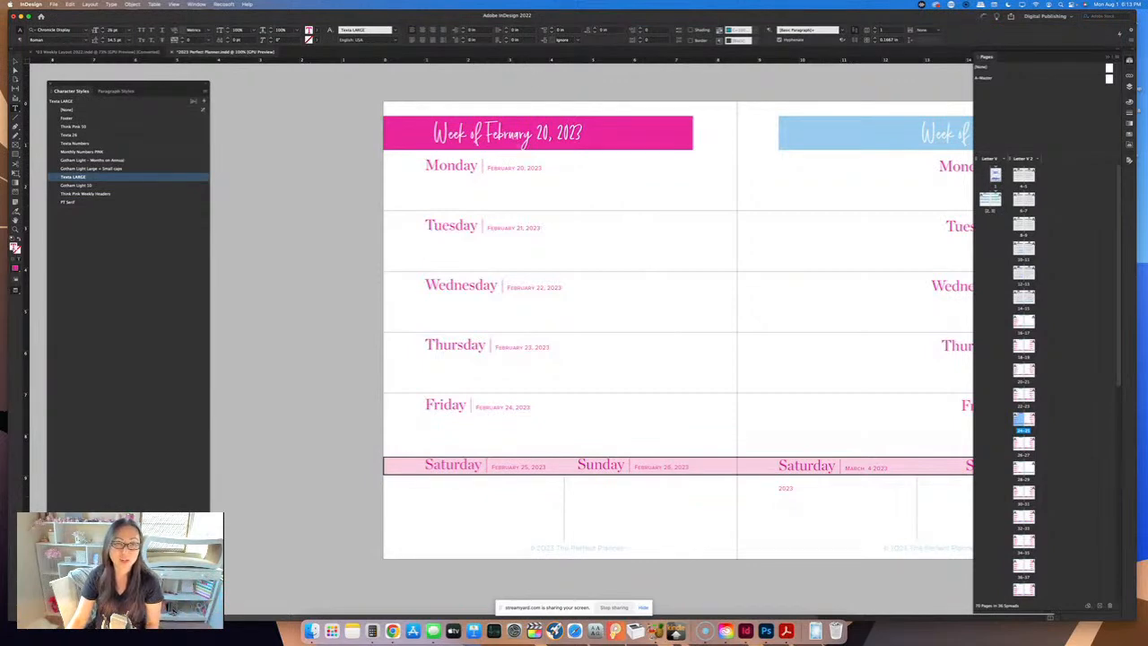
{"action": "left_click", "coordinate": [583, 134]}
{"action": "mouse_move", "coordinate": [583, 135]}
{"action": "left_mouse_down"}
{"action": "mouse_move", "coordinate": [360, 127]}
{"action": "mouse_move", "coordinate": [583, 134]}
{"action": "left_mouse_up"}
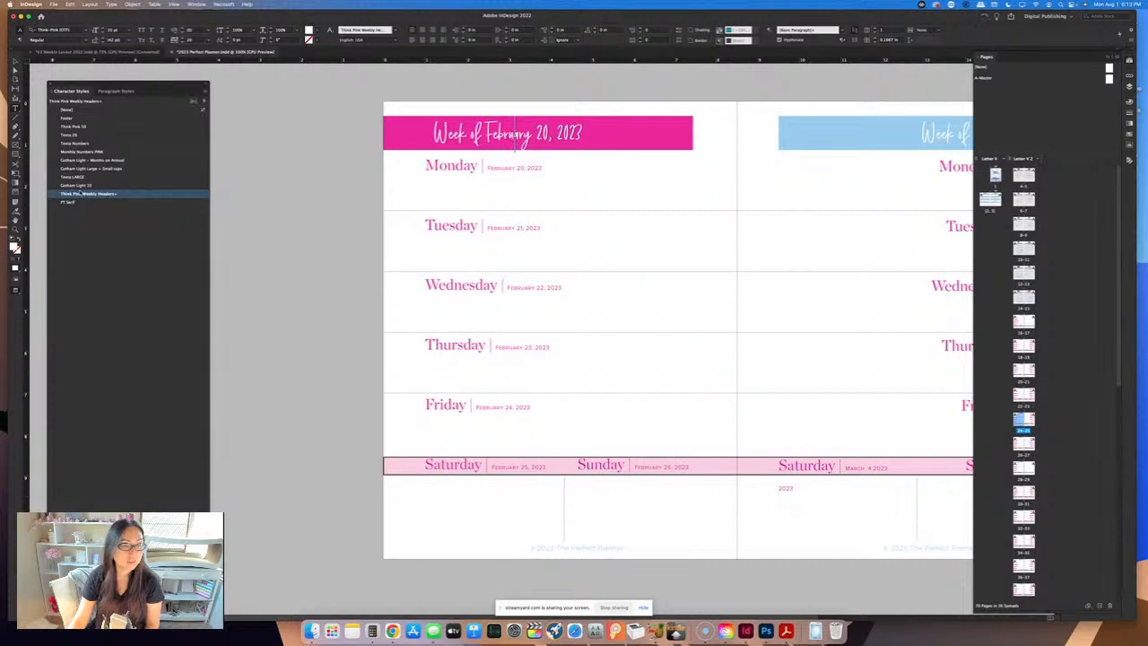
{"action": "double_click", "coordinate": [107, 196]}
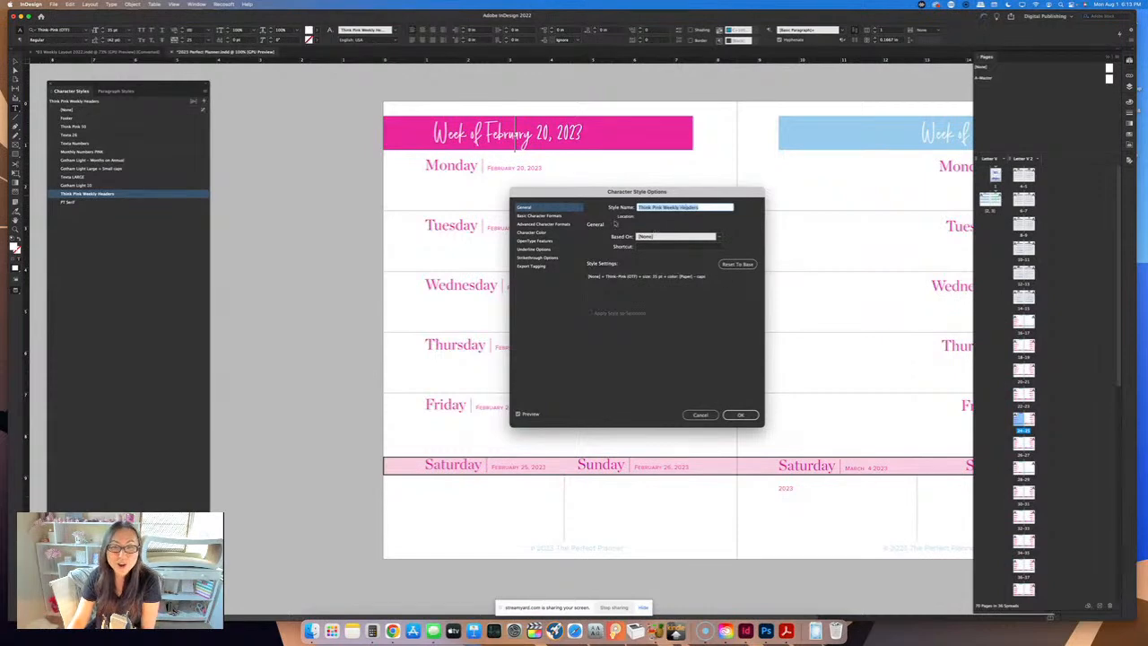
{"action": "left_click", "coordinate": [548, 216]}
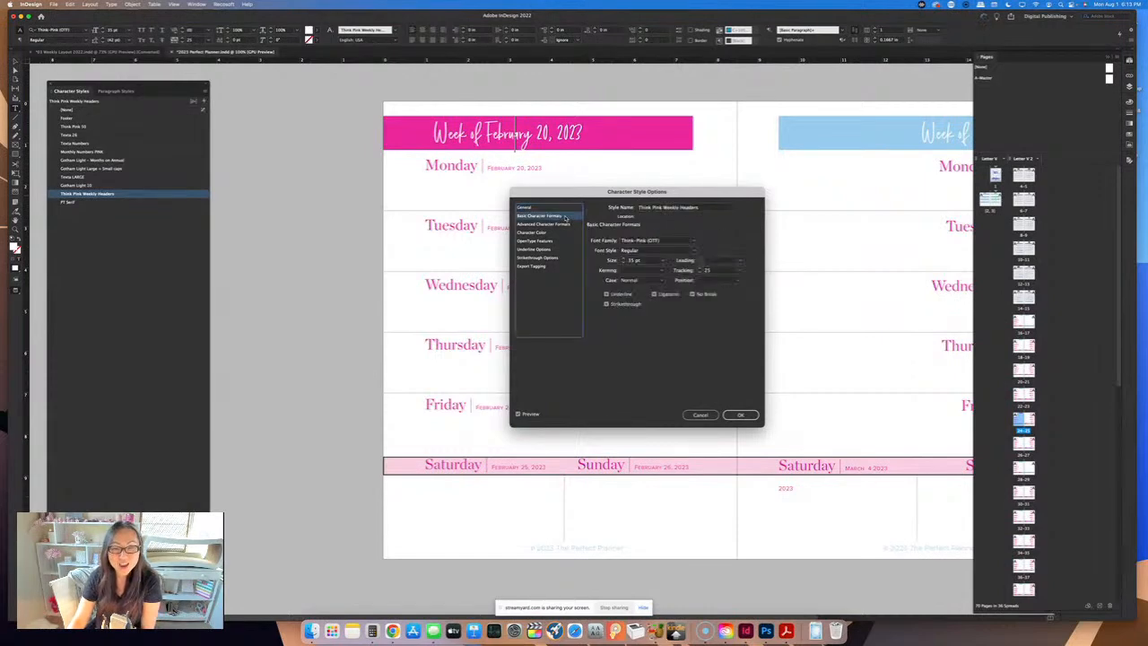
{"action": "left_click", "coordinate": [694, 242]}
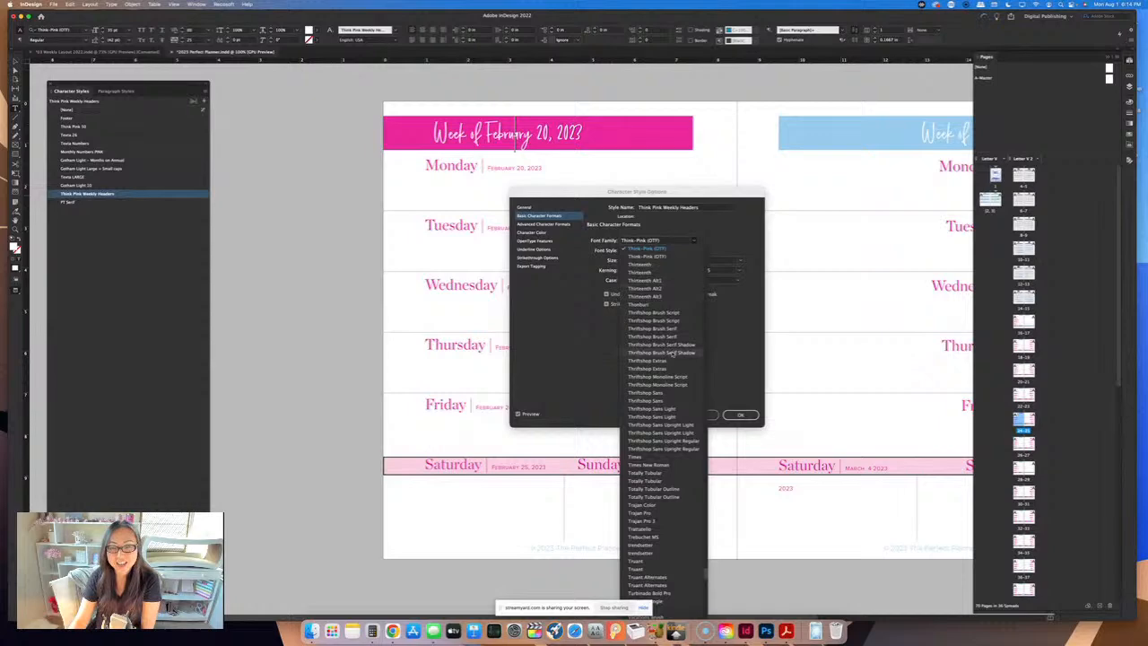
{"action": "scroll", "coordinate": [669, 377], "scroll_direction": "down", "scroll_amount": 10}
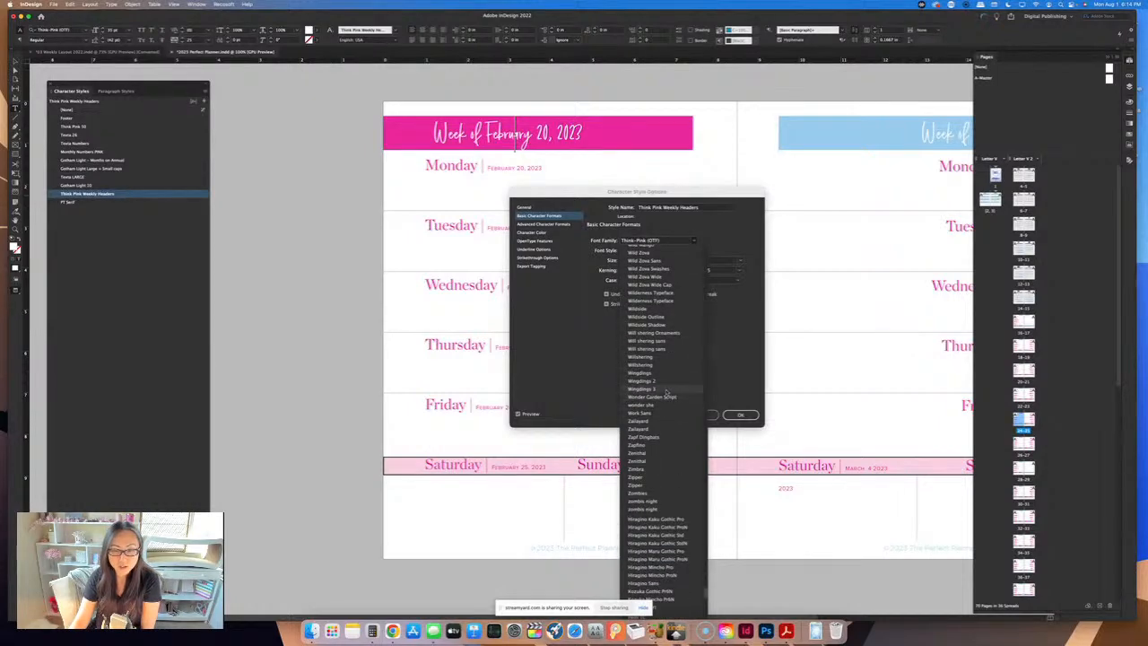
{"action": "left_click", "coordinate": [671, 398]}
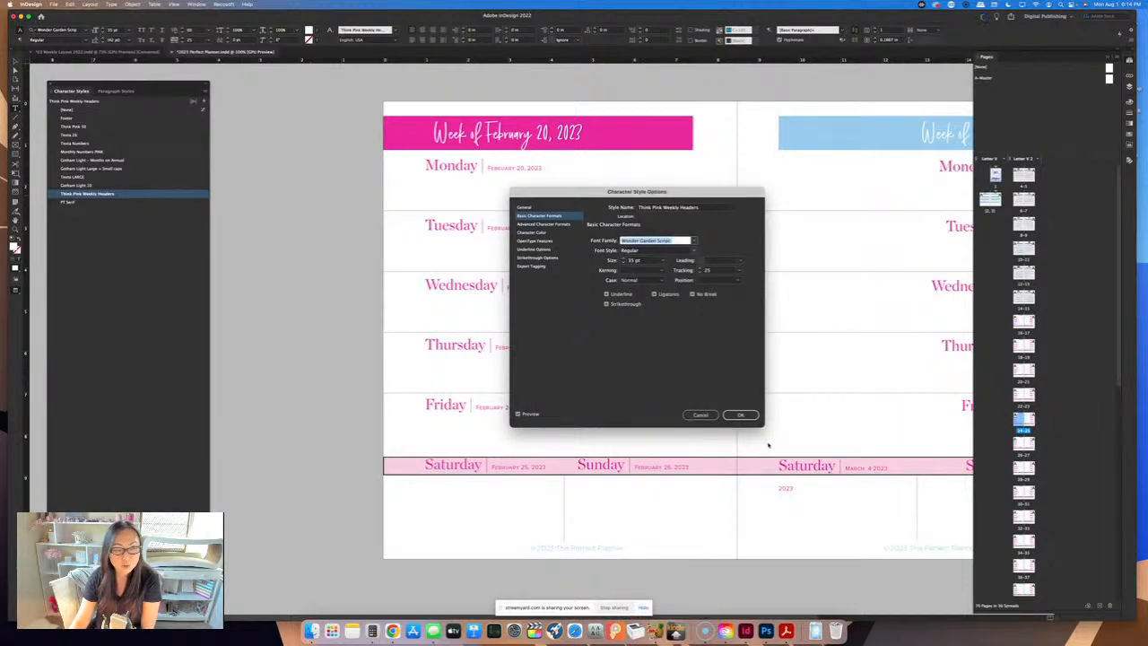
{"action": "left_click", "coordinate": [749, 420]}
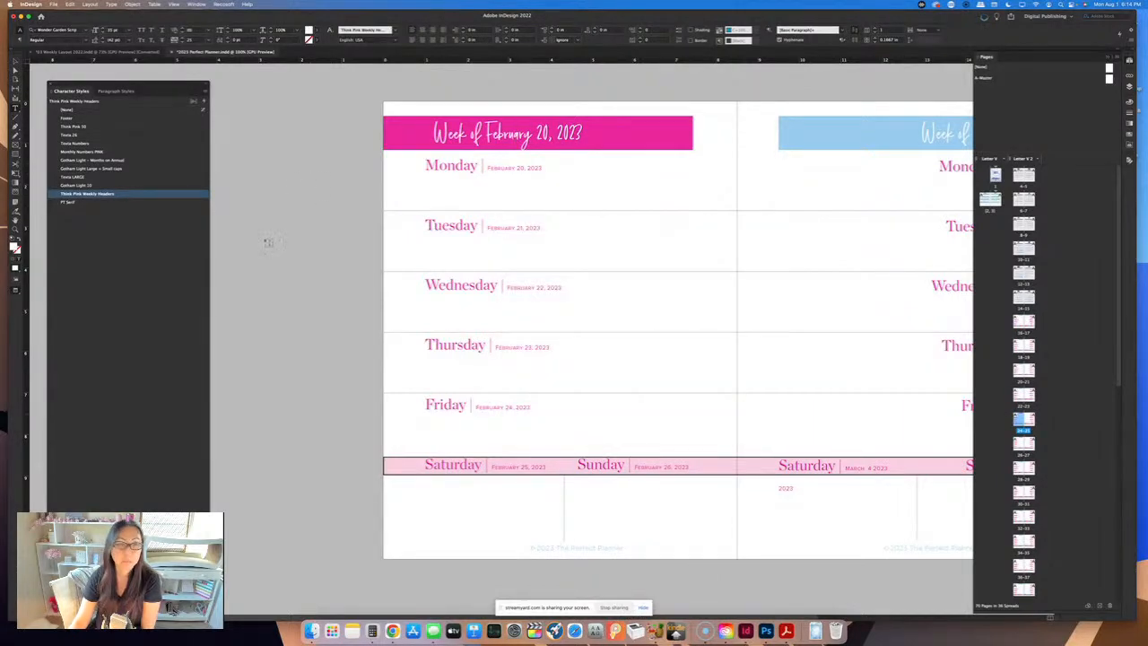
{"action": "left_click", "coordinate": [332, 206]}
{"action": "left_click", "coordinate": [485, 135]}
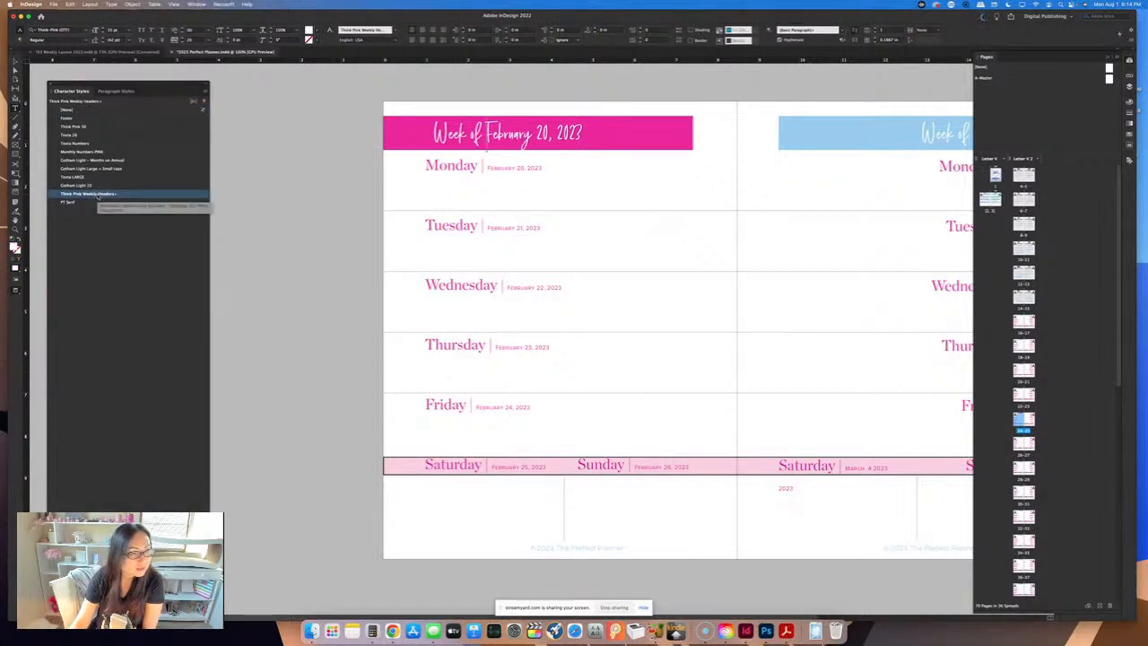
{"action": "double_click", "coordinate": [89, 194]}
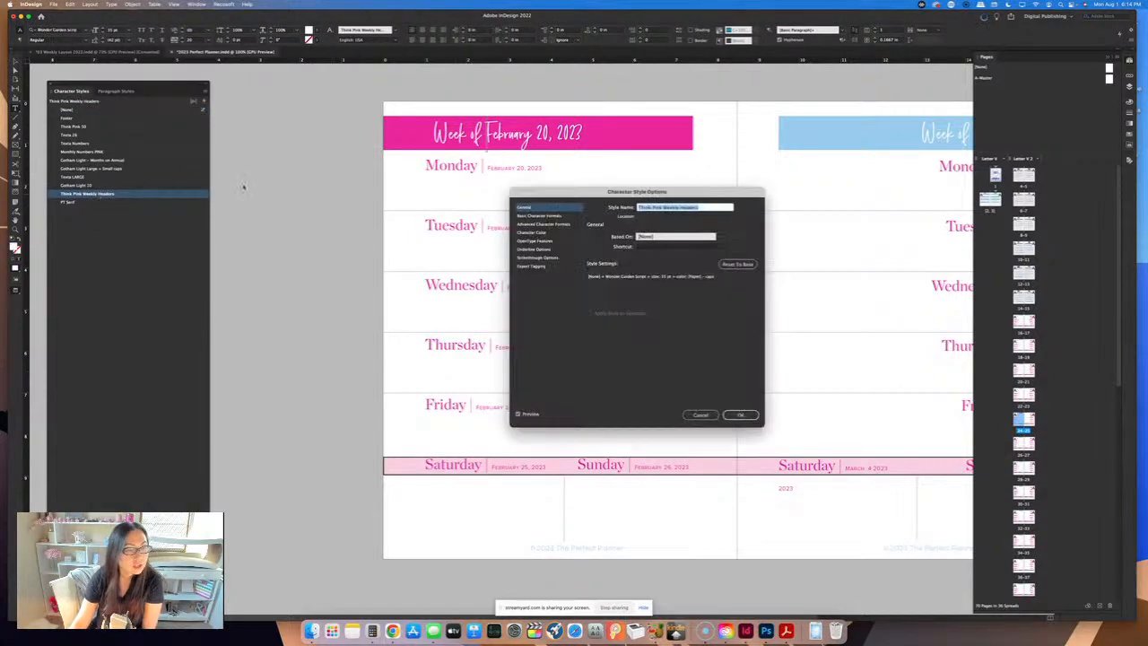
{"action": "left_click", "coordinate": [702, 415]}
- Set the Think Pink Weekly Headers style's font family to Zailayard from the blue week heading and apply it
{"action": "left_click", "coordinate": [946, 134]}
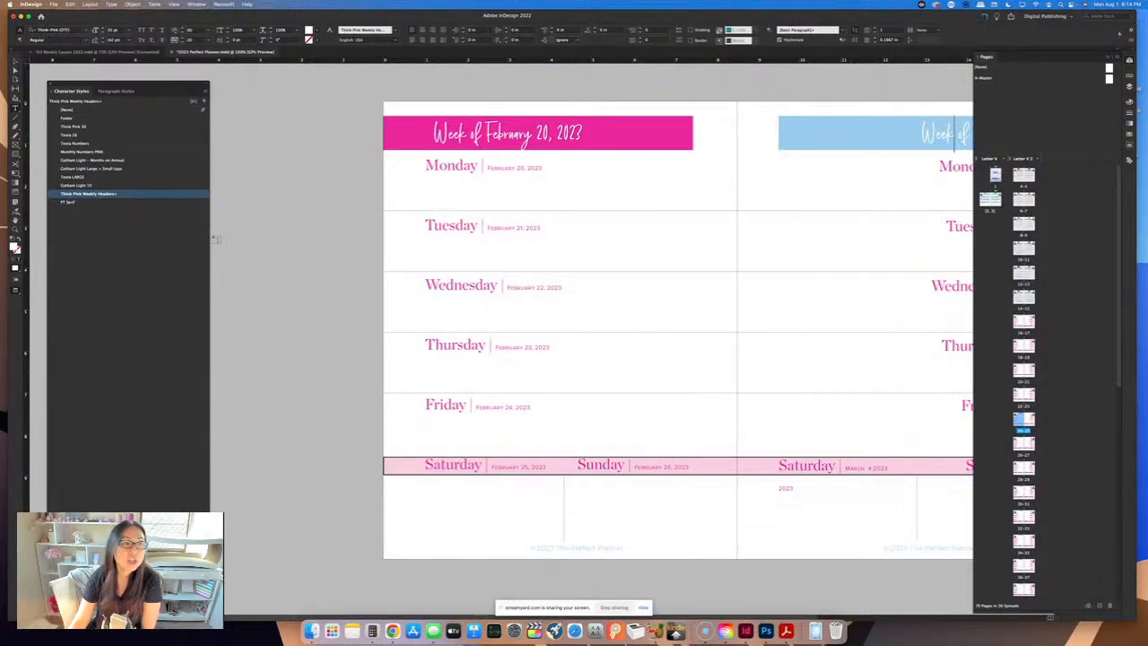
{"action": "double_click", "coordinate": [117, 195]}
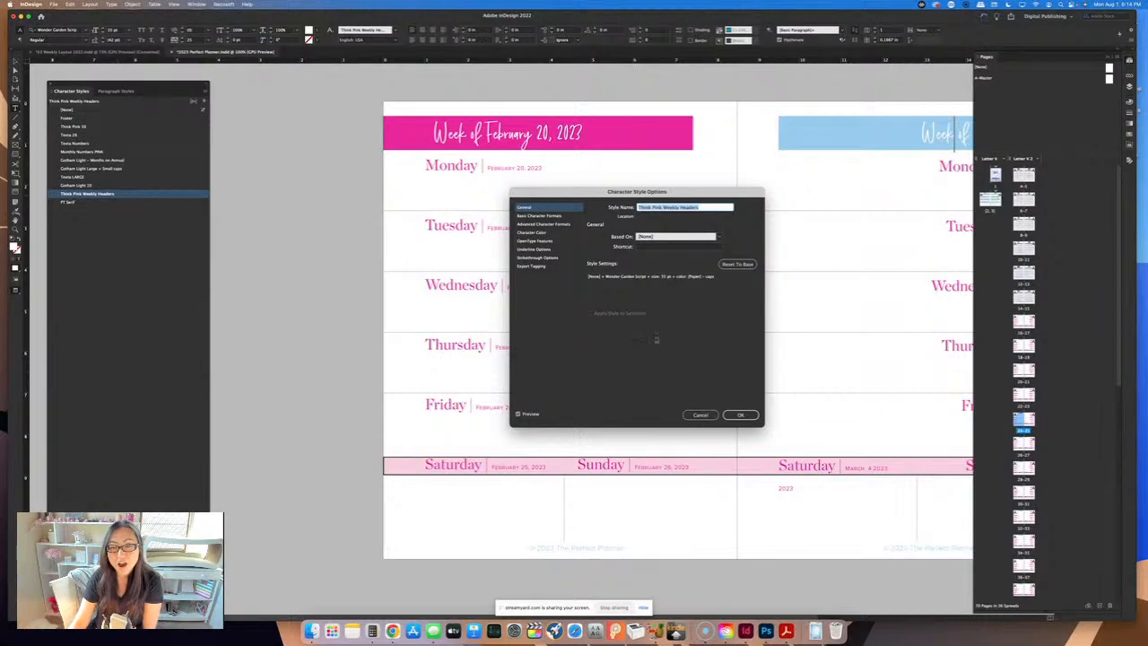
{"action": "left_click", "coordinate": [556, 219]}
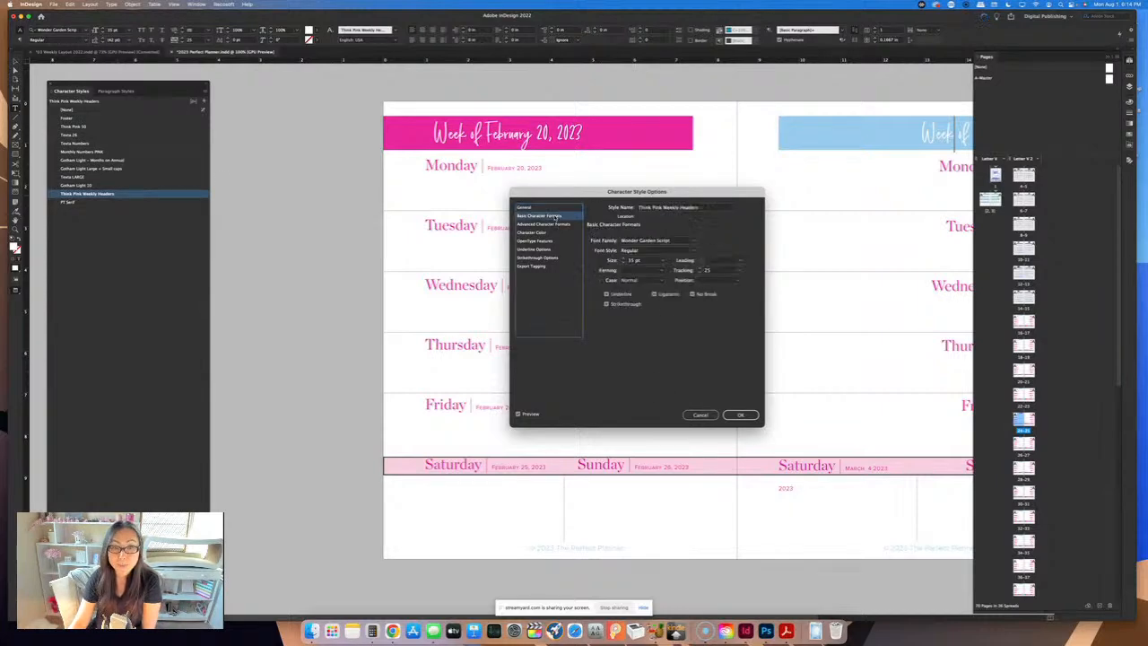
{"action": "left_click", "coordinate": [692, 241]}
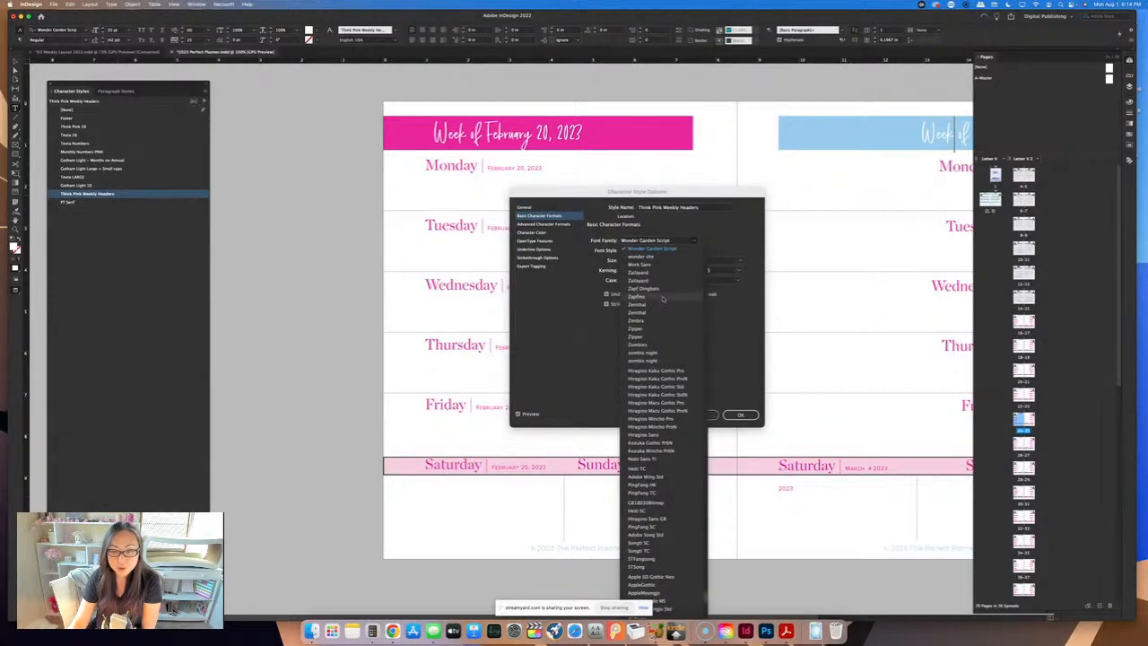
{"action": "left_click", "coordinate": [663, 276]}
{"action": "left_click", "coordinate": [741, 414]}
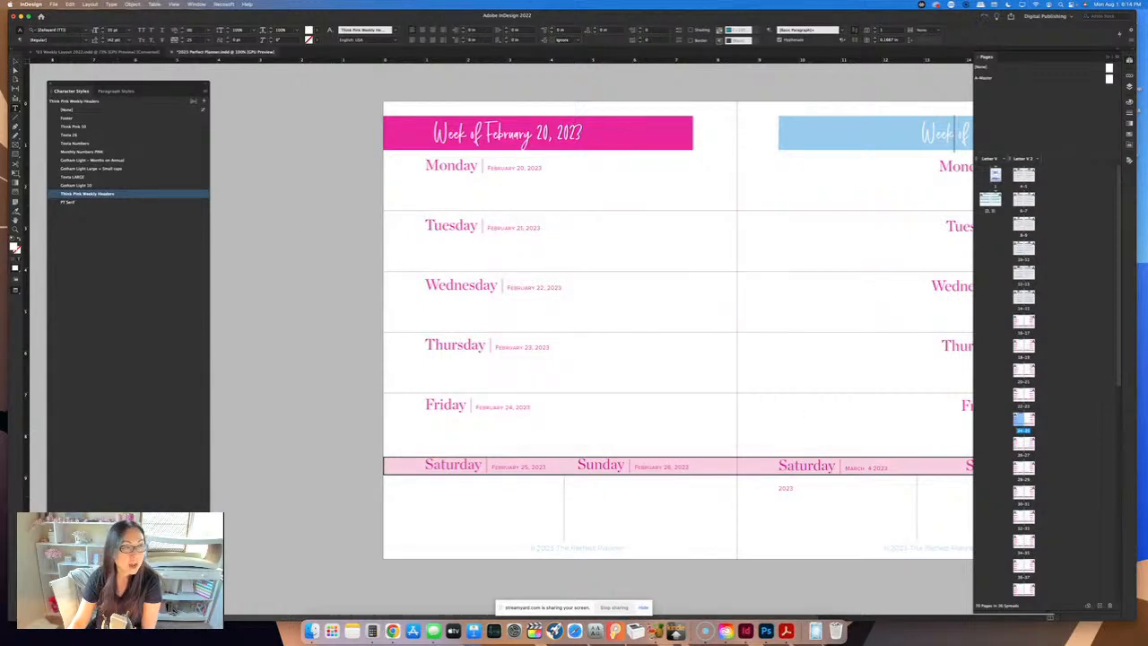
- Apply the updated Think Pink Weekly Headers character style to the Week of February 20, 2023 heading in the pink banner
{"action": "key", "text": "Escape"}
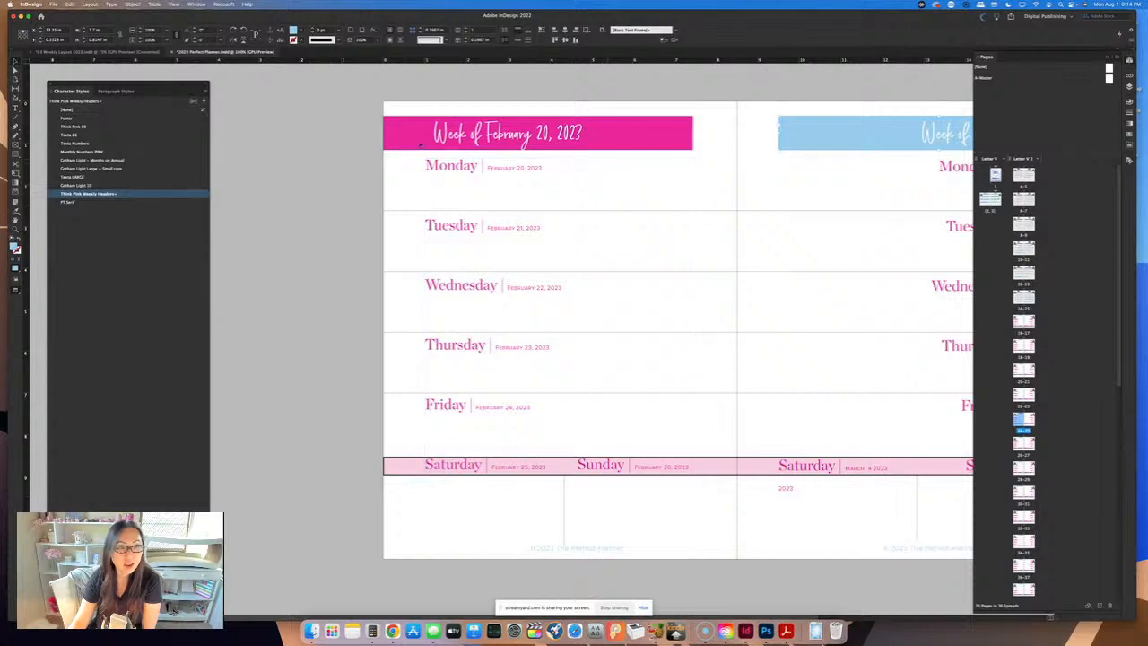
{"action": "left_click", "coordinate": [481, 136]}
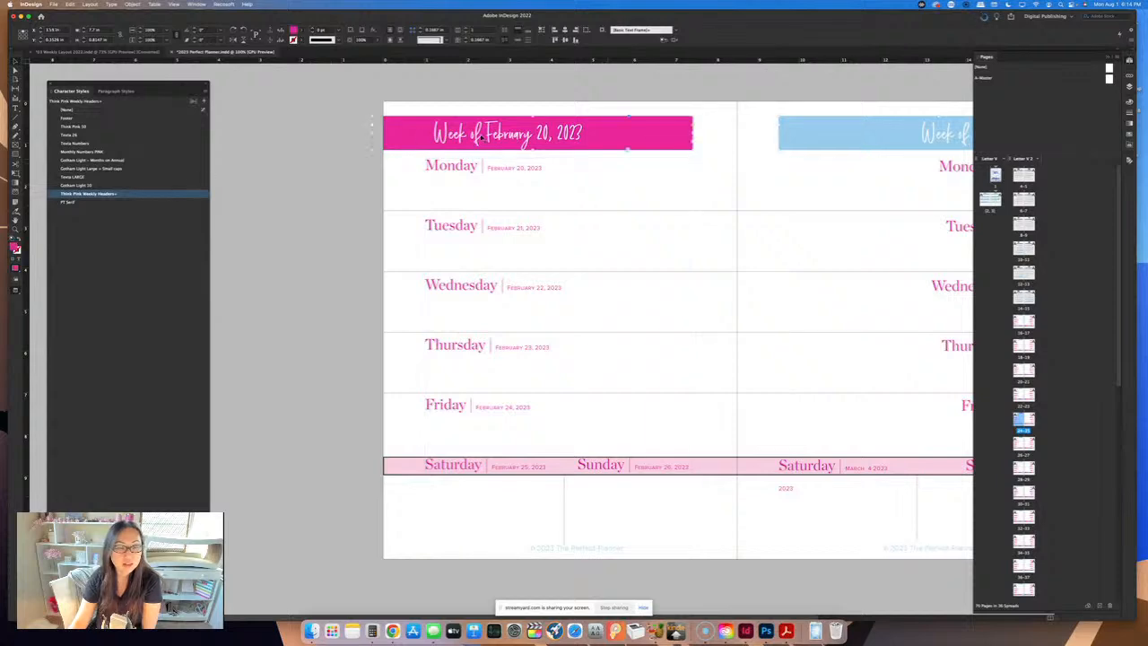
{"action": "double_click", "coordinate": [108, 194]}
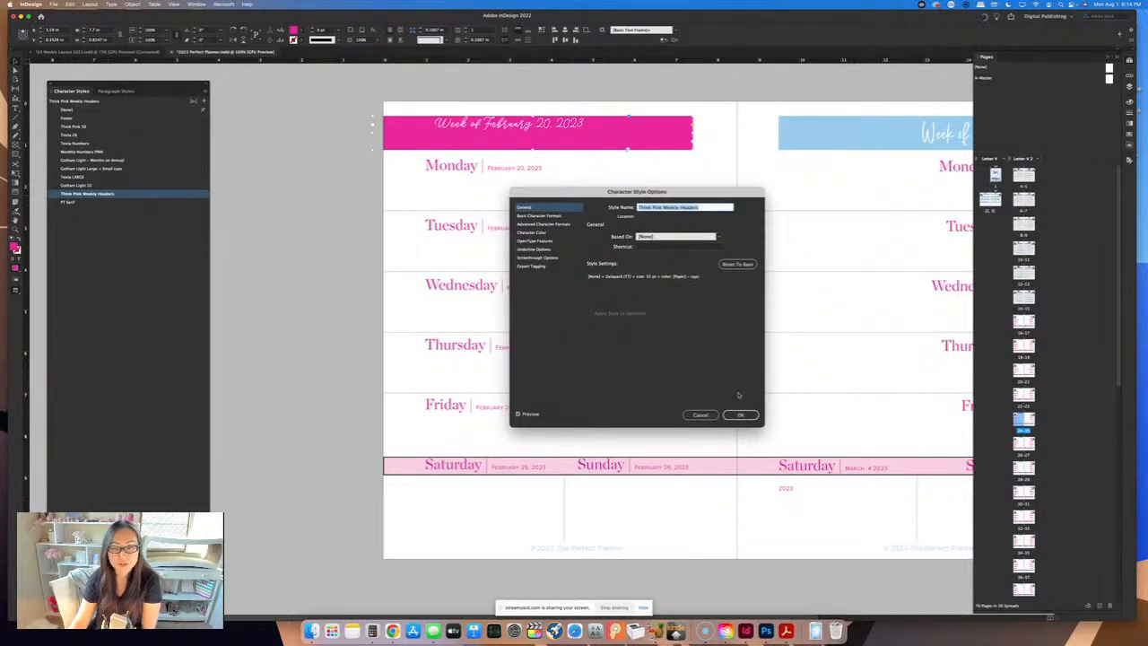
{"action": "left_click", "coordinate": [741, 414]}
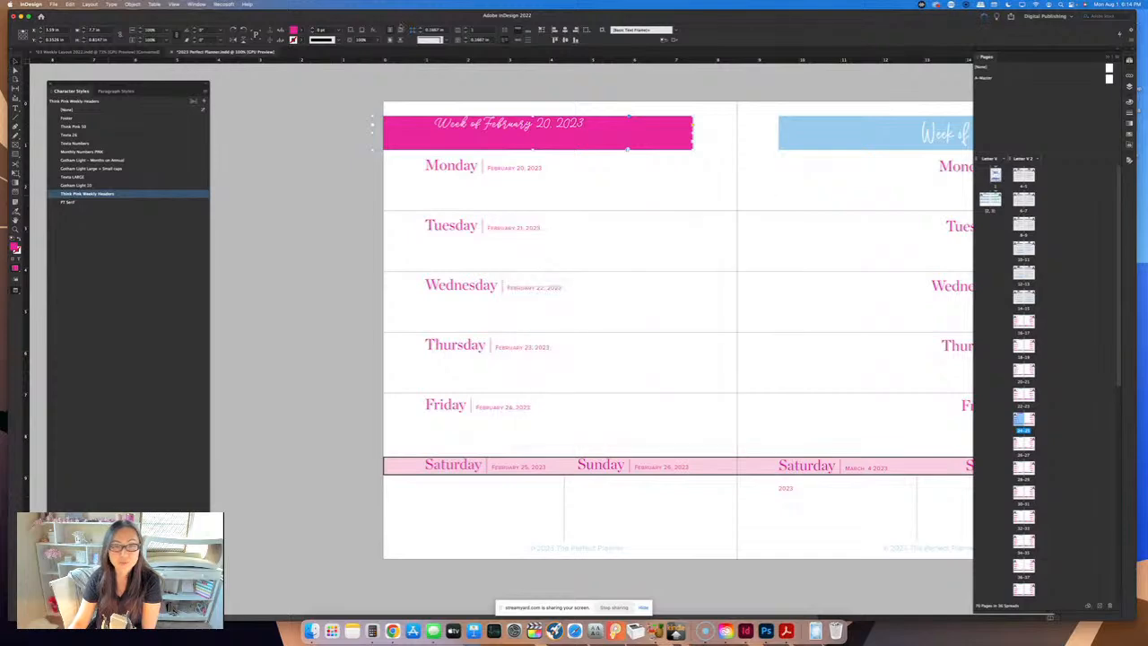
{"action": "left_click", "coordinate": [334, 174]}
- Apply the Think Pink Weekly Headers style to the week heading in the blue banner on the facing page
{"action": "left_click", "coordinate": [927, 135]}
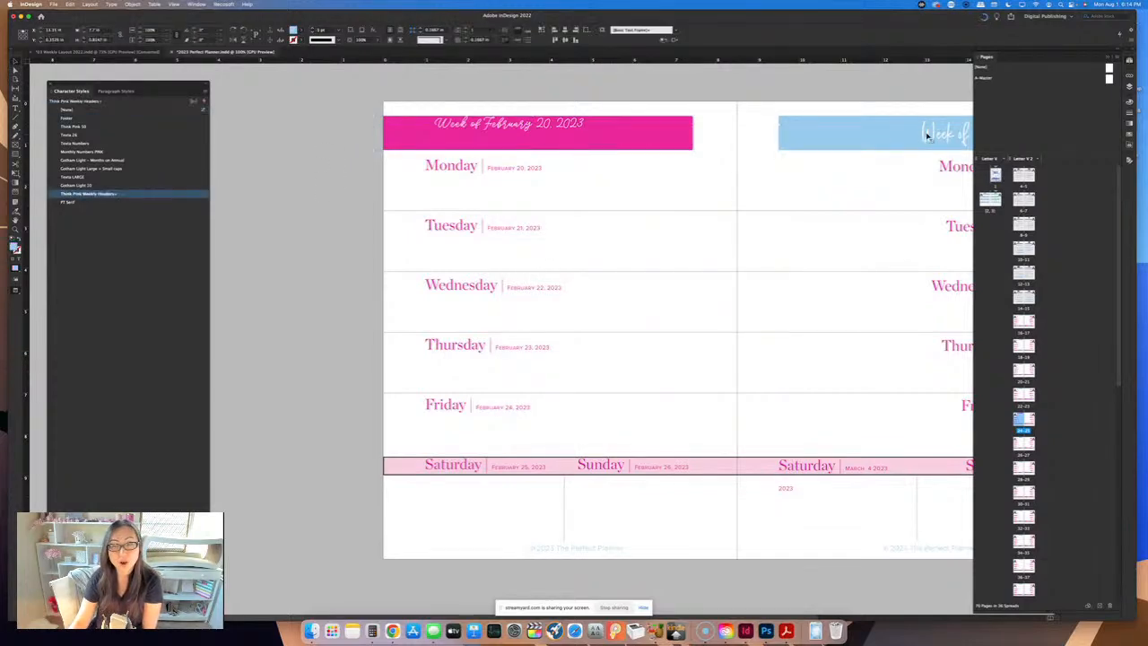
{"action": "double_click", "coordinate": [165, 194]}
{"action": "left_click", "coordinate": [740, 415]}
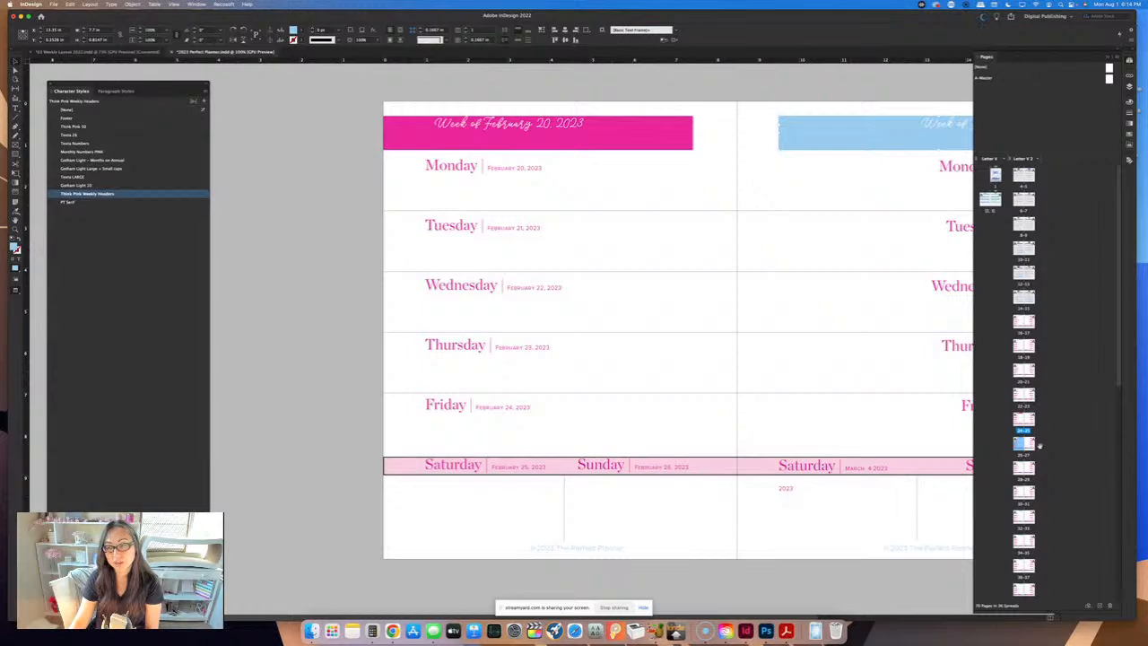
- Go to the spread on pages 26–27 and apply the Think Pink Weekly Headers style to the Week of March 6, 2023 heading
{"action": "double_click", "coordinate": [1023, 442]}
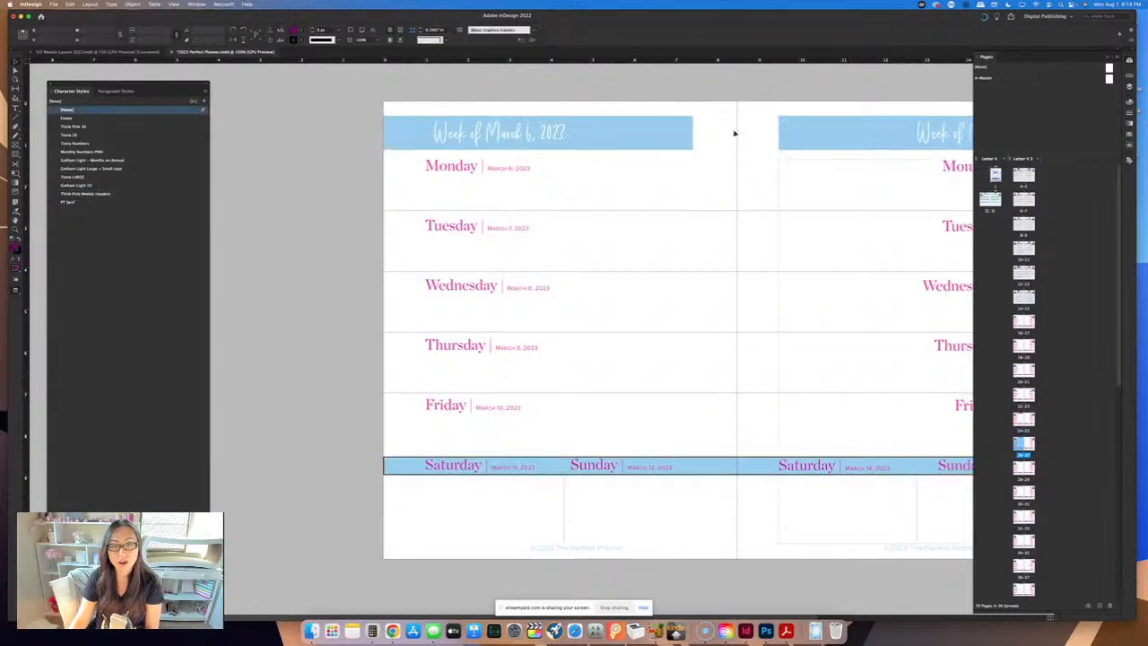
{"action": "left_click", "coordinate": [543, 133]}
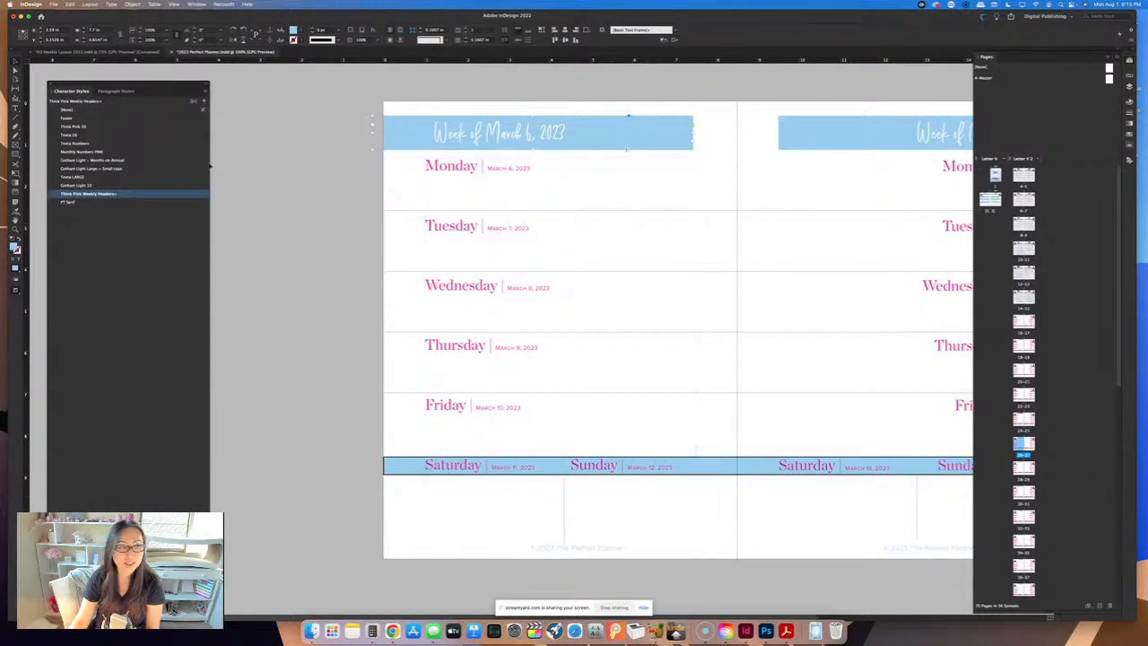
{"action": "double_click", "coordinate": [89, 194]}
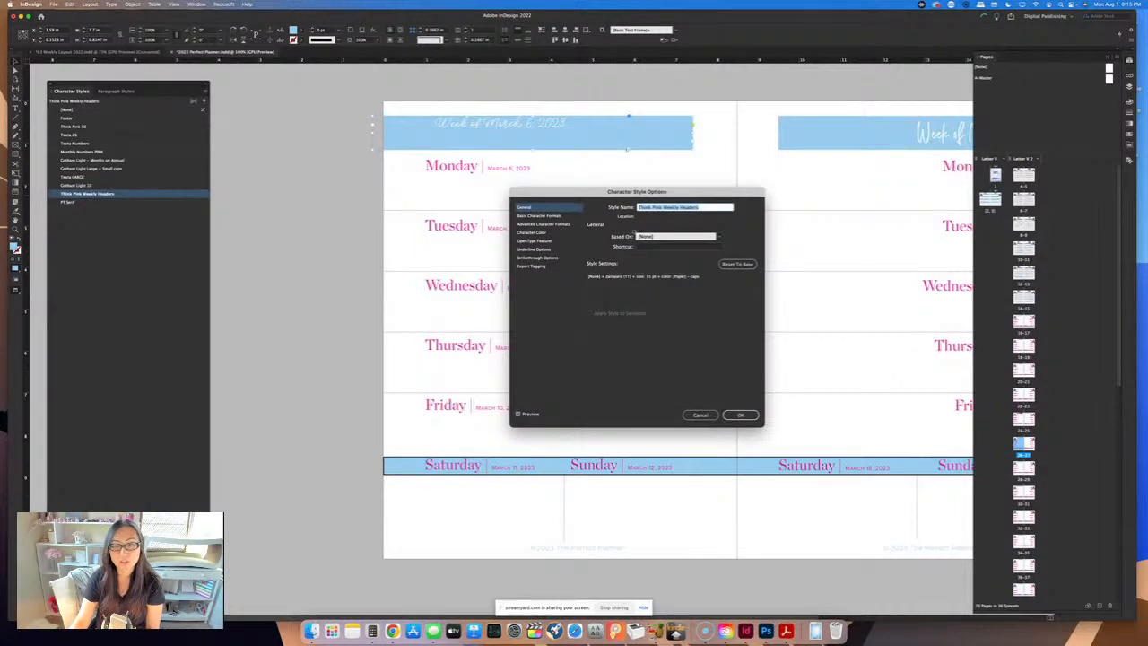
{"action": "left_click", "coordinate": [740, 414]}
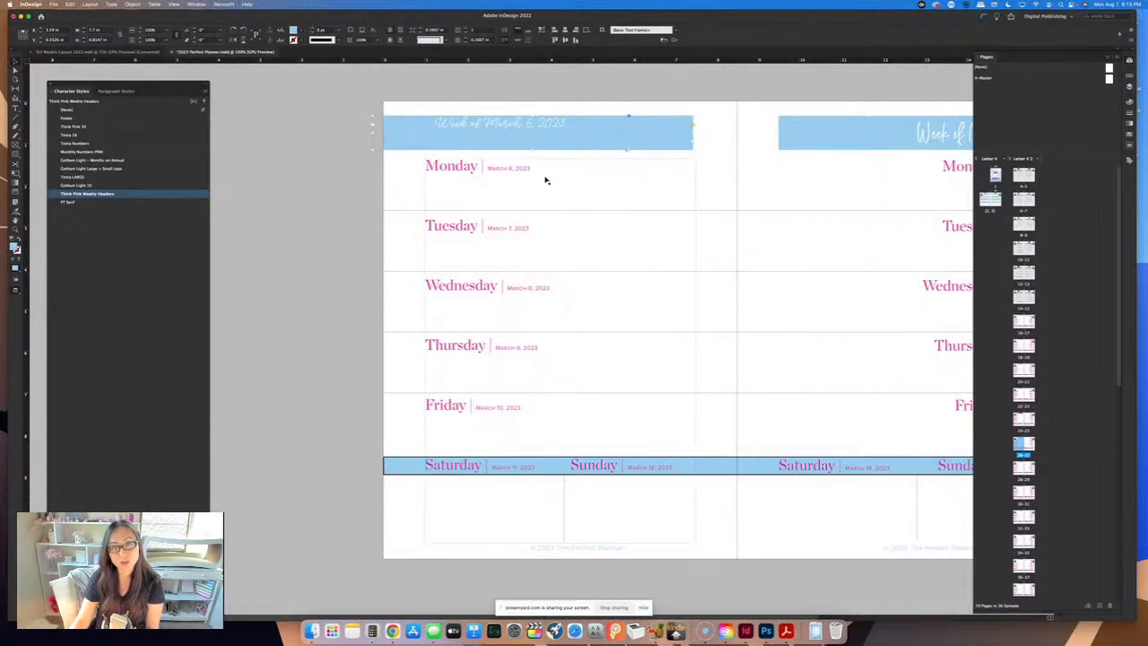
{"action": "left_click", "coordinate": [363, 256]}
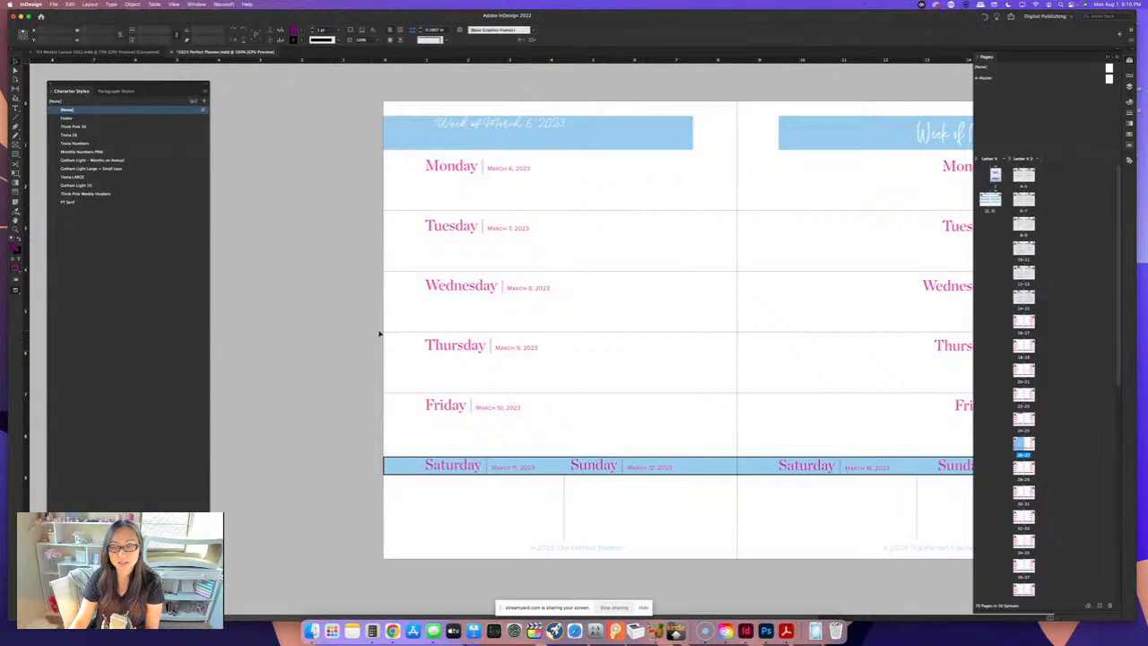
- Open the A-Master page and place the round pink pf logo image just left of the copyright footer
{"action": "scroll", "coordinate": [938, 421], "scroll_direction": "down", "scroll_amount": 1}
{"action": "scroll", "coordinate": [939, 420], "scroll_direction": "down", "scroll_amount": 15}
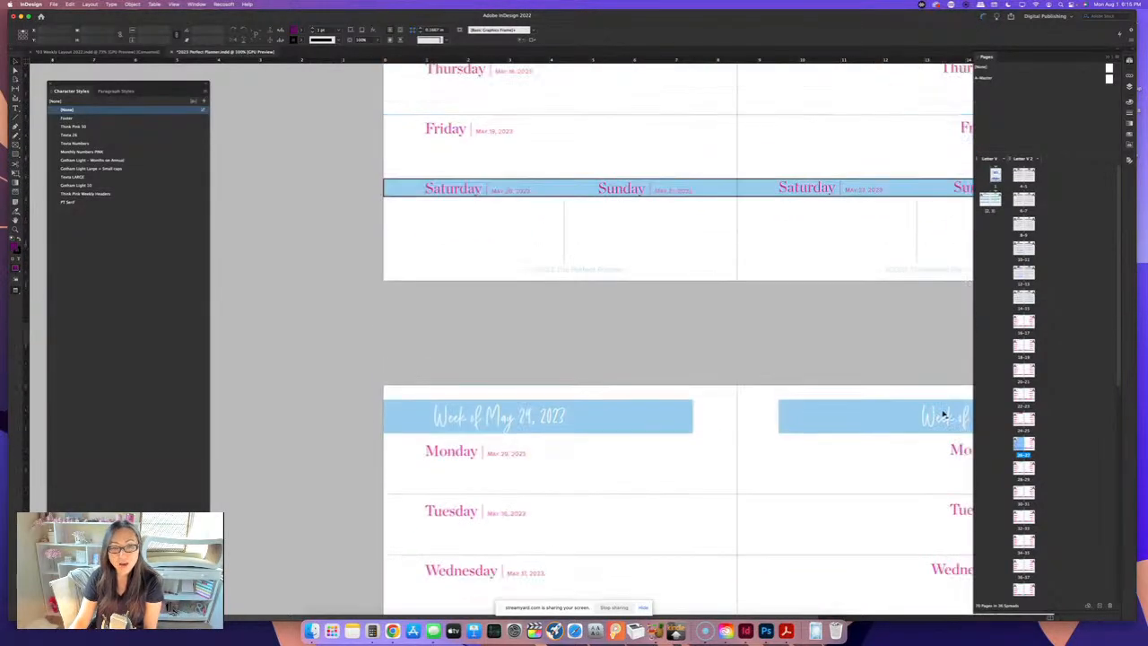
{"action": "scroll", "coordinate": [943, 406], "scroll_direction": "down", "scroll_amount": 10}
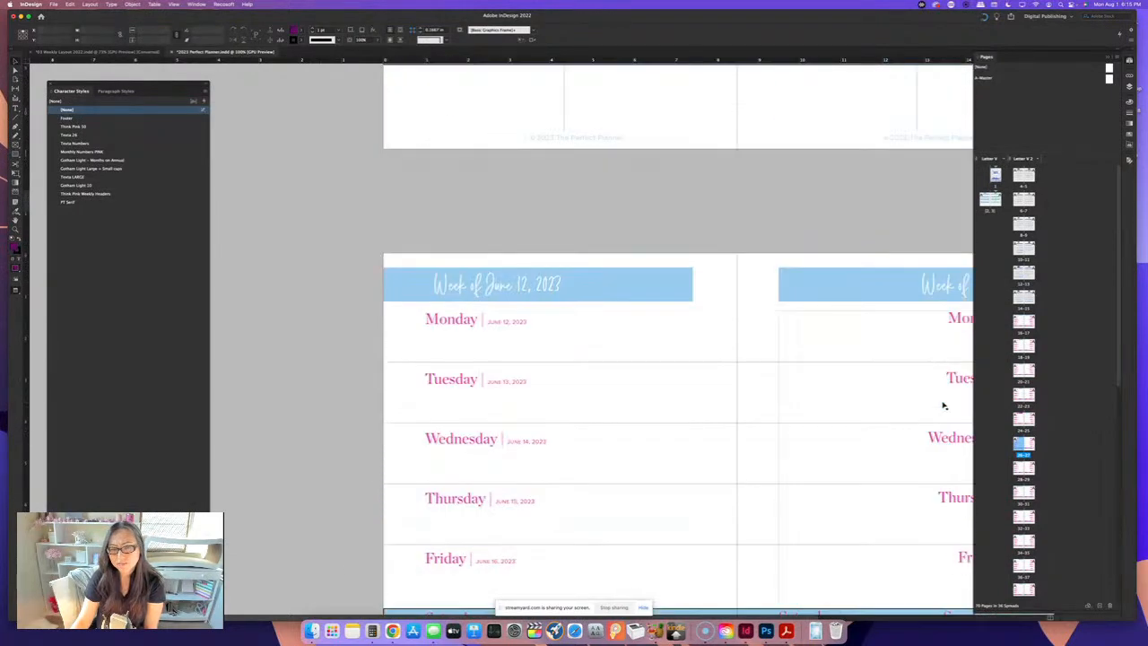
{"action": "scroll", "coordinate": [940, 407], "scroll_direction": "down", "scroll_amount": 10}
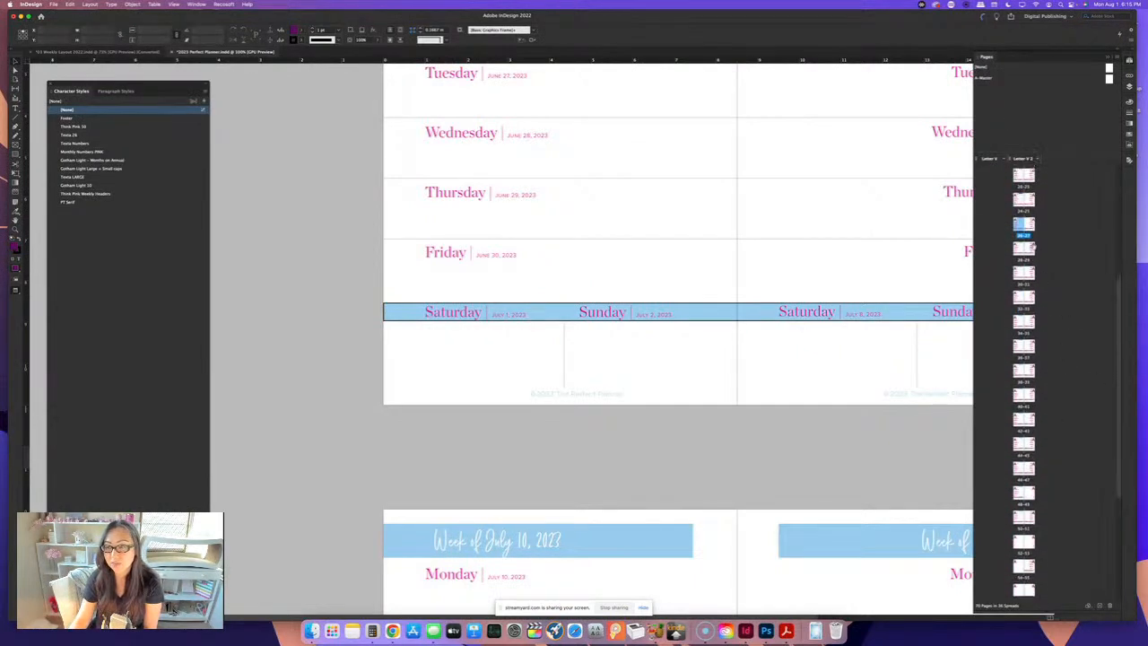
{"action": "double_click", "coordinate": [1020, 201]}
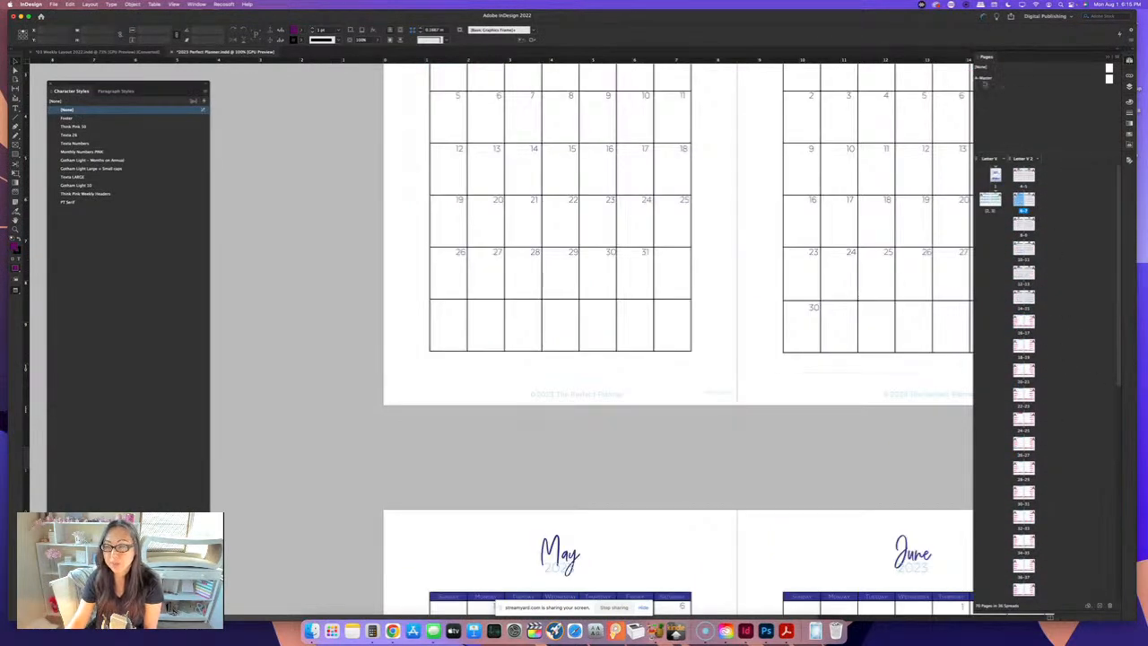
{"action": "double_click", "coordinate": [986, 79]}
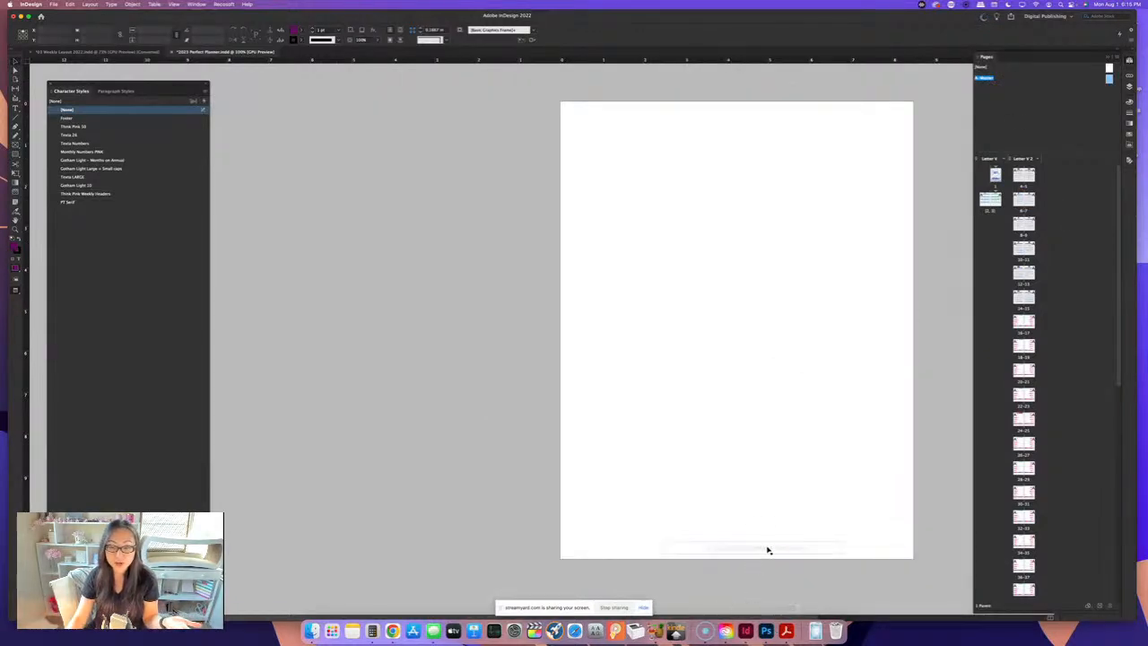
{"action": "left_click", "coordinate": [329, 617]}
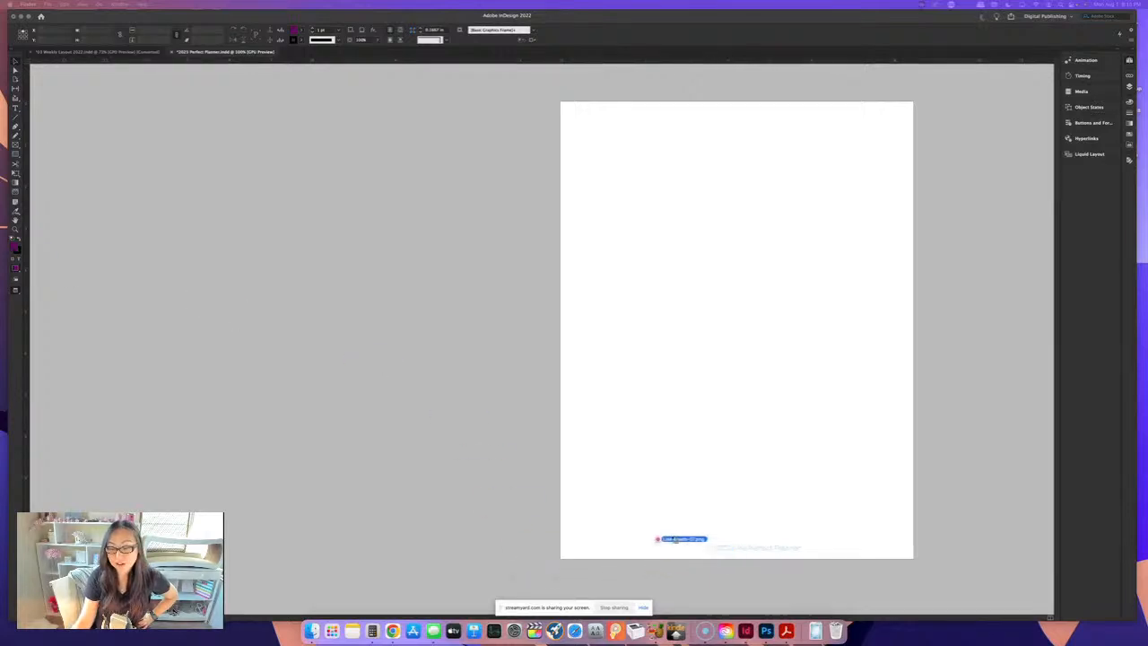
{"action": "mouse_move", "coordinate": [674, 542]}
{"action": "left_mouse_down"}
{"action": "mouse_move", "coordinate": [658, 523]}
{"action": "mouse_move", "coordinate": [709, 553]}
{"action": "mouse_move", "coordinate": [691, 550]}
{"action": "left_mouse_up"}
- Color the "© 2023 The Perfect Planner" footer text on the master page with the pink swatch
{"action": "left_click", "coordinate": [732, 548]}
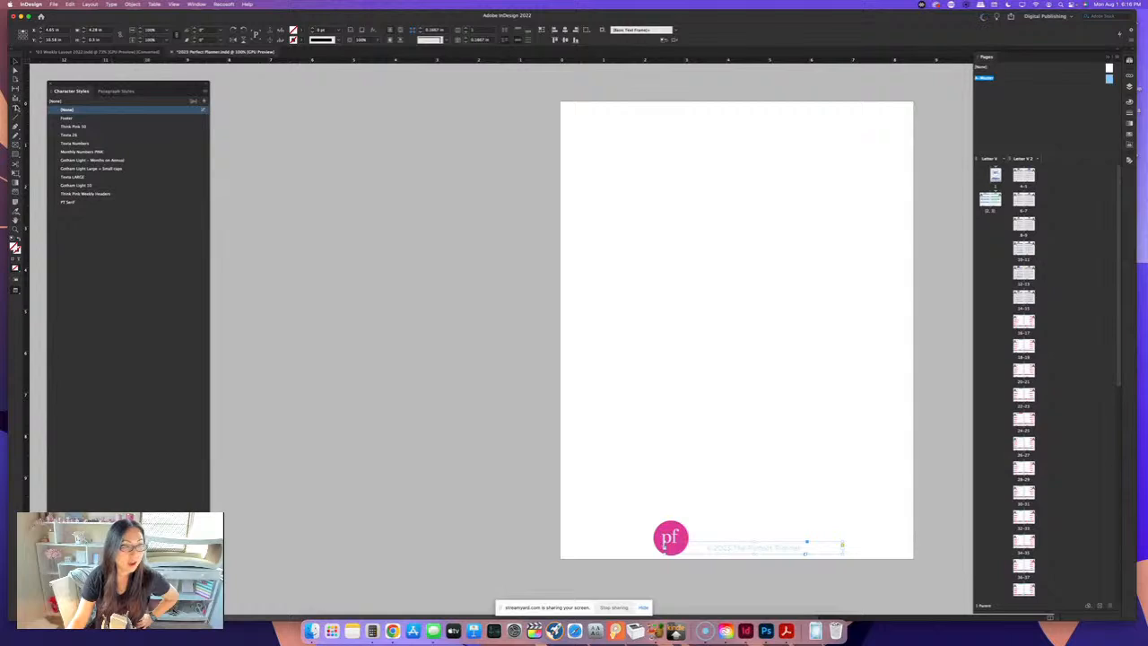
{"action": "key", "text": "t"}
{"action": "left_click", "coordinate": [312, 30]}
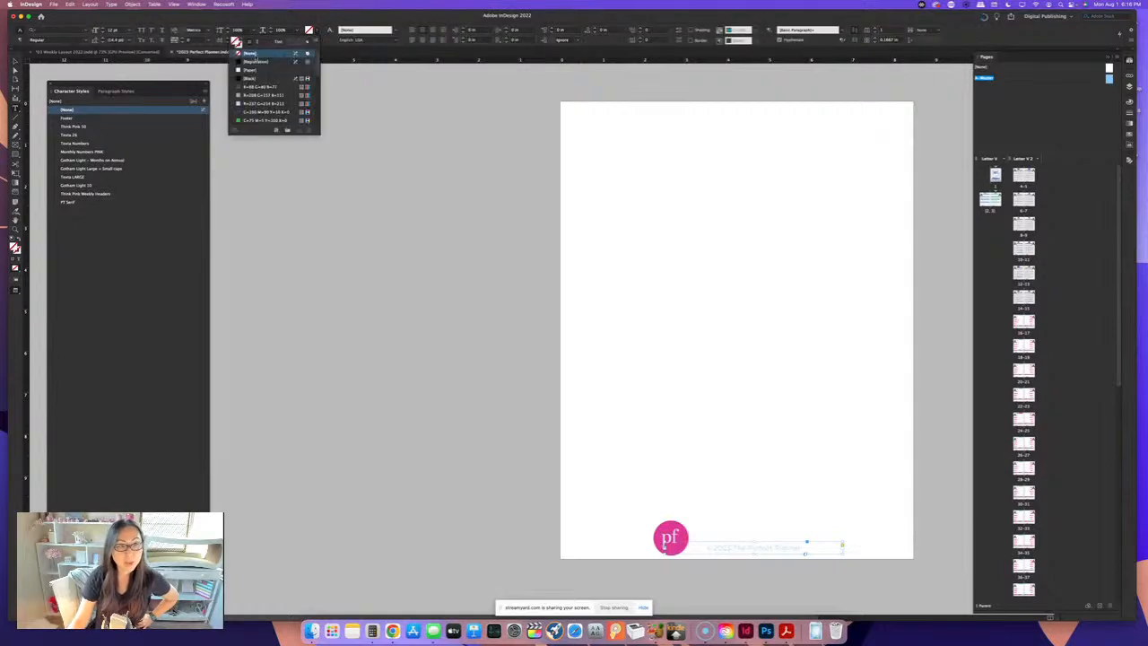
{"action": "scroll", "coordinate": [269, 90], "scroll_direction": "up", "scroll_amount": 5}
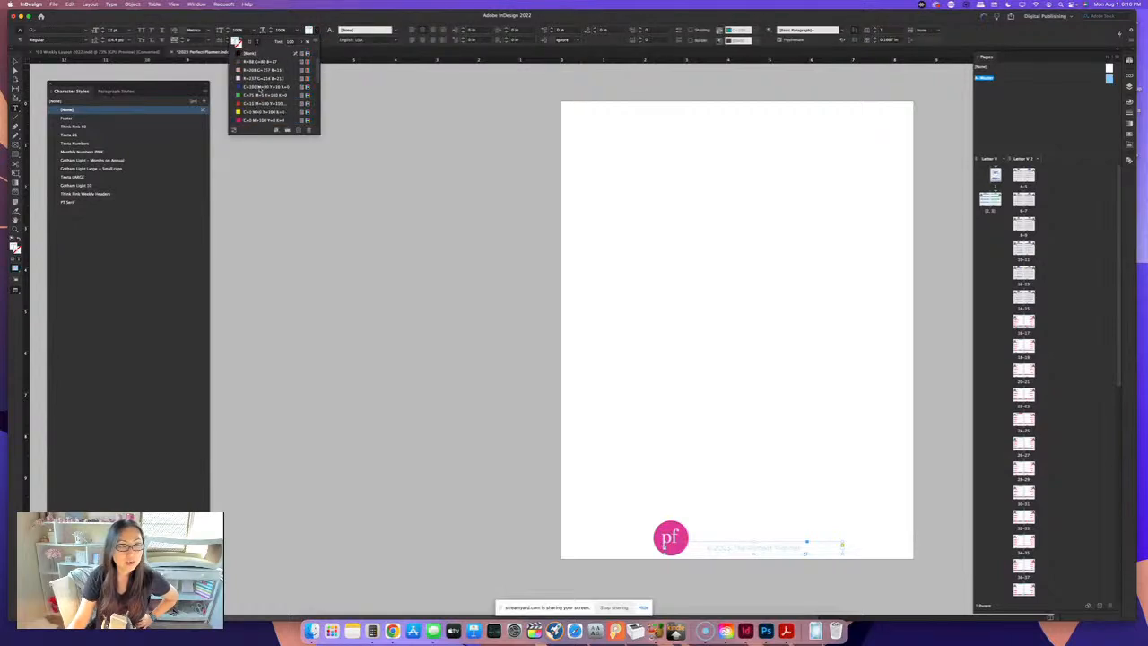
{"action": "left_click", "coordinate": [265, 86]}
{"action": "key", "text": "Escape"}
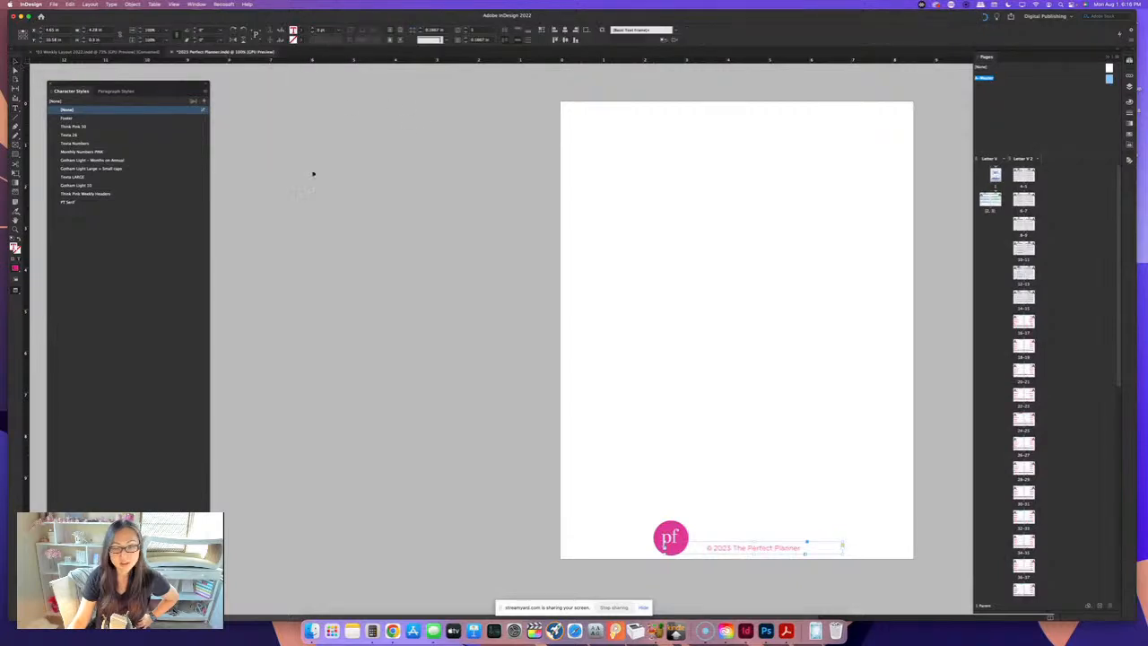
{"action": "left_click", "coordinate": [473, 328]}
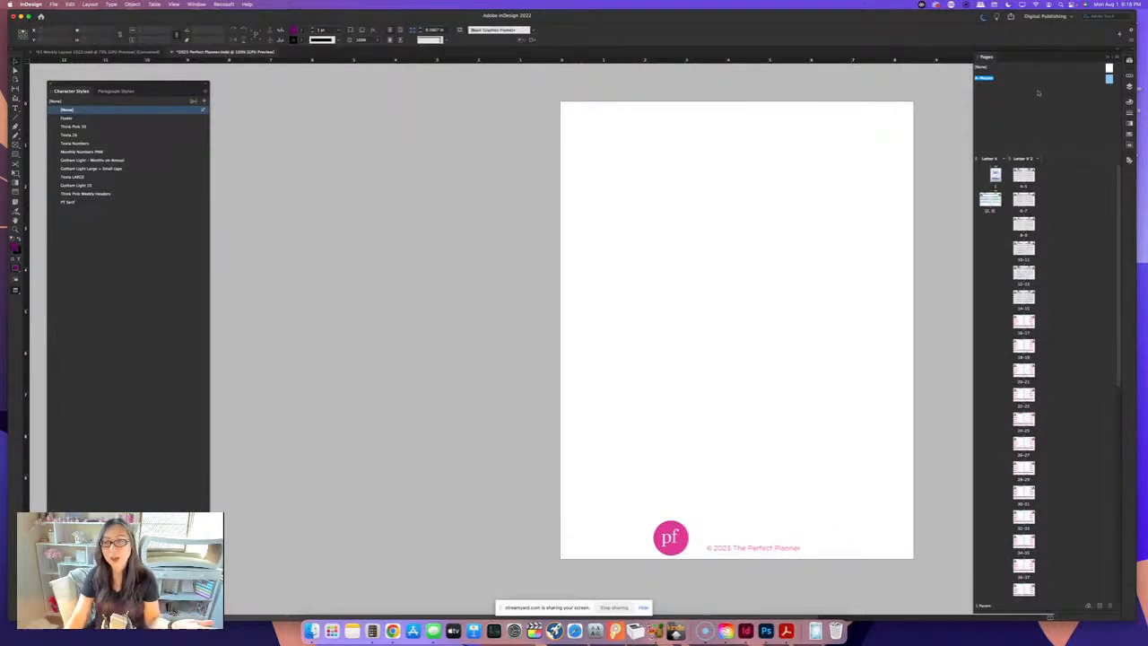
- Check the logo and footer on the monthly calendar spreads and the Week of December 26, 2022 spread
{"action": "double_click", "coordinate": [1023, 176]}
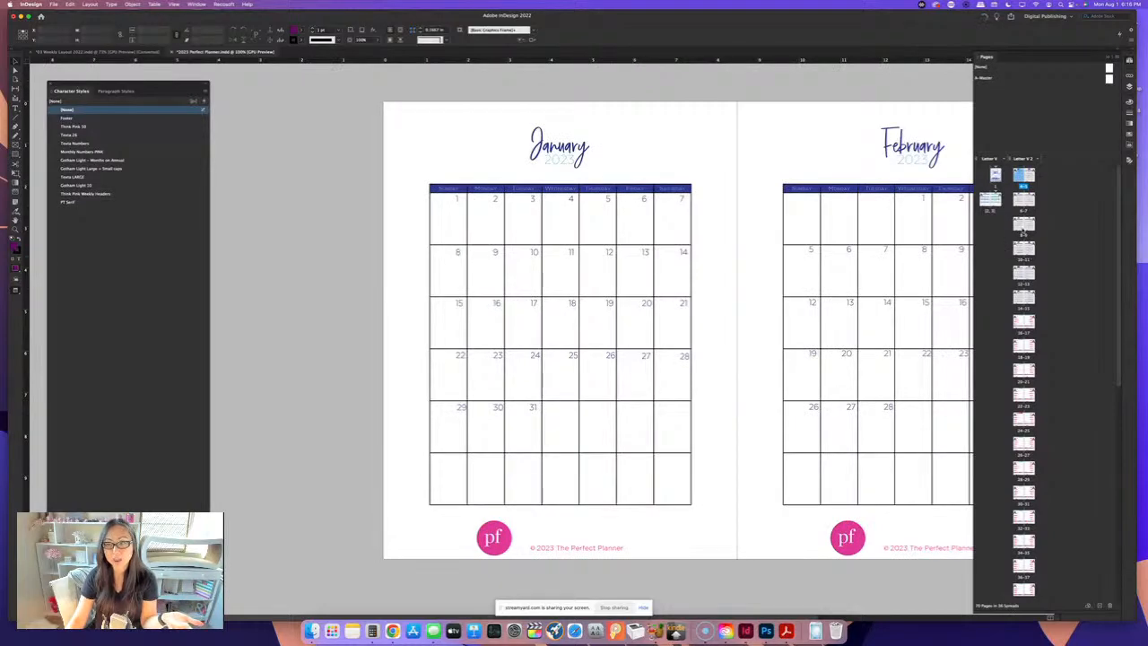
{"action": "double_click", "coordinate": [1023, 226]}
{"action": "double_click", "coordinate": [1022, 247]}
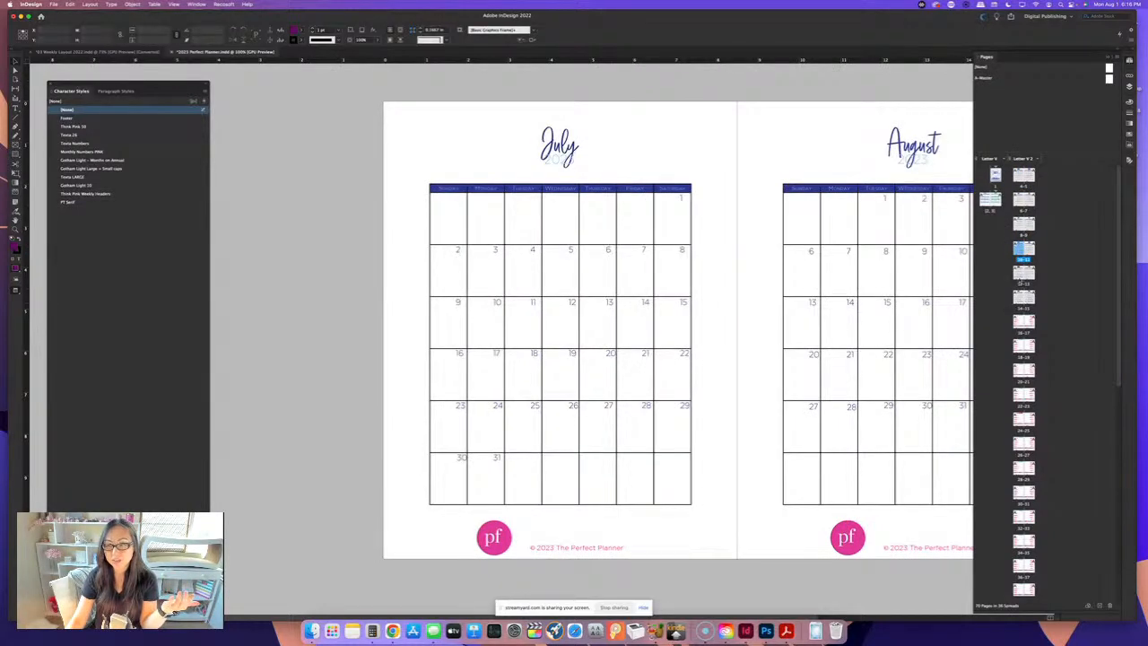
{"action": "double_click", "coordinate": [1022, 274]}
{"action": "double_click", "coordinate": [1022, 320]}
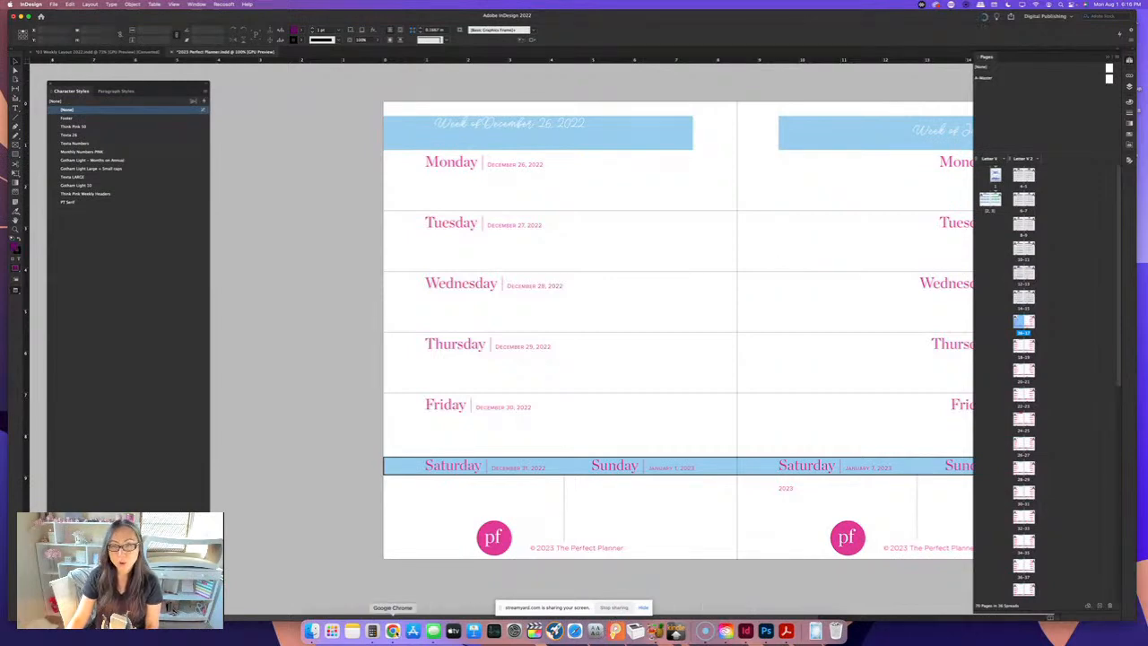
{"action": "left_click", "coordinate": [290, 433]}
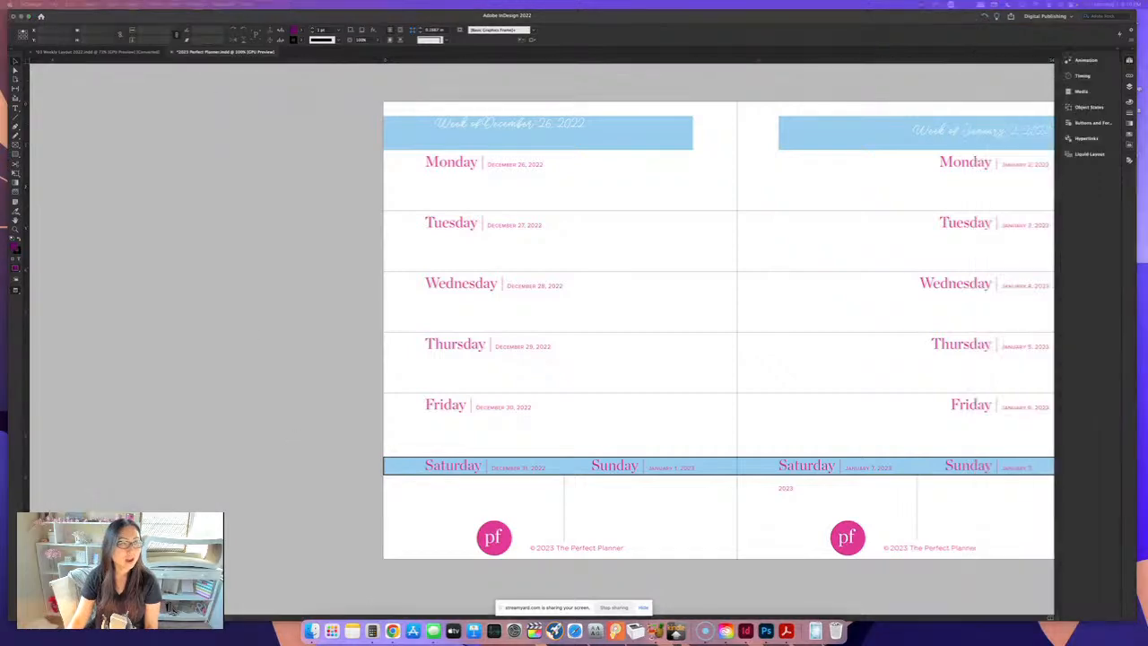